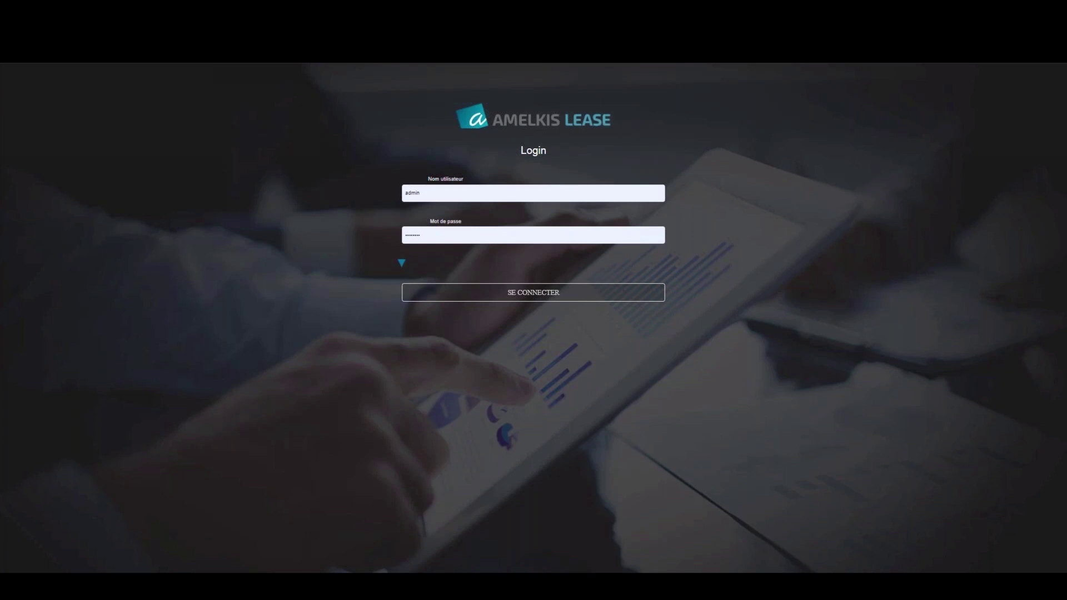
Open the "Contract (Modèle d'import)" workbook from Téléchargements and examine its Fiche d'import and Aide sheets.
right_click(71, 586)
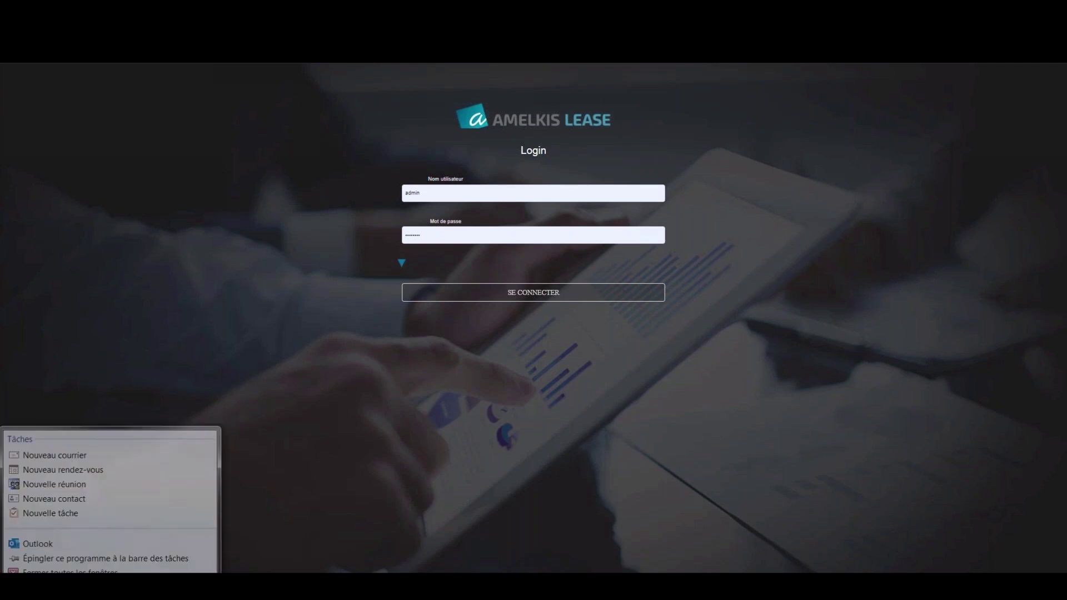
left_click(71, 567)
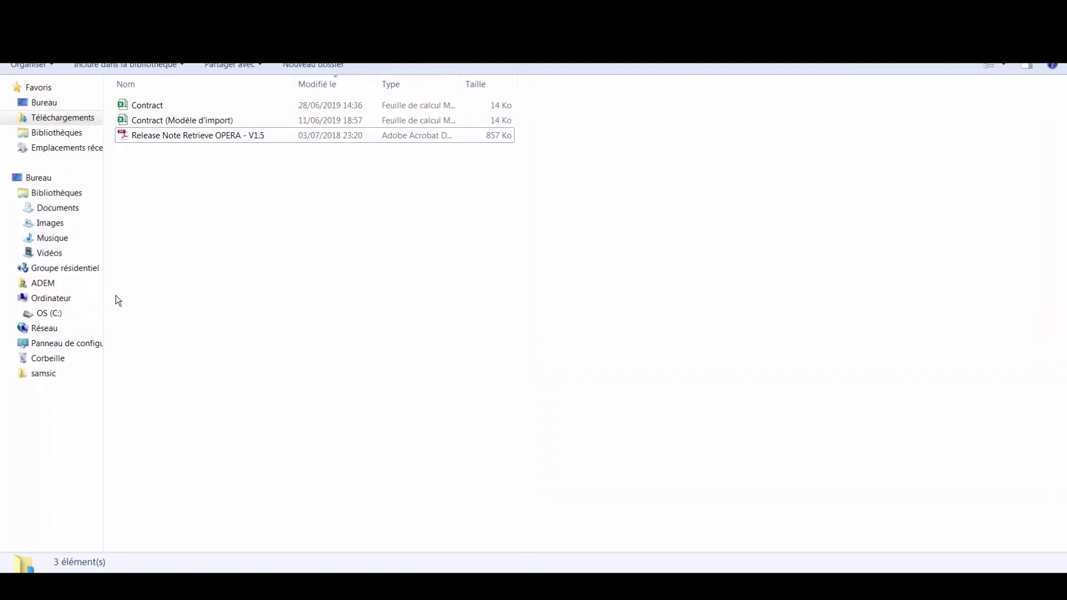
double_click(141, 122)
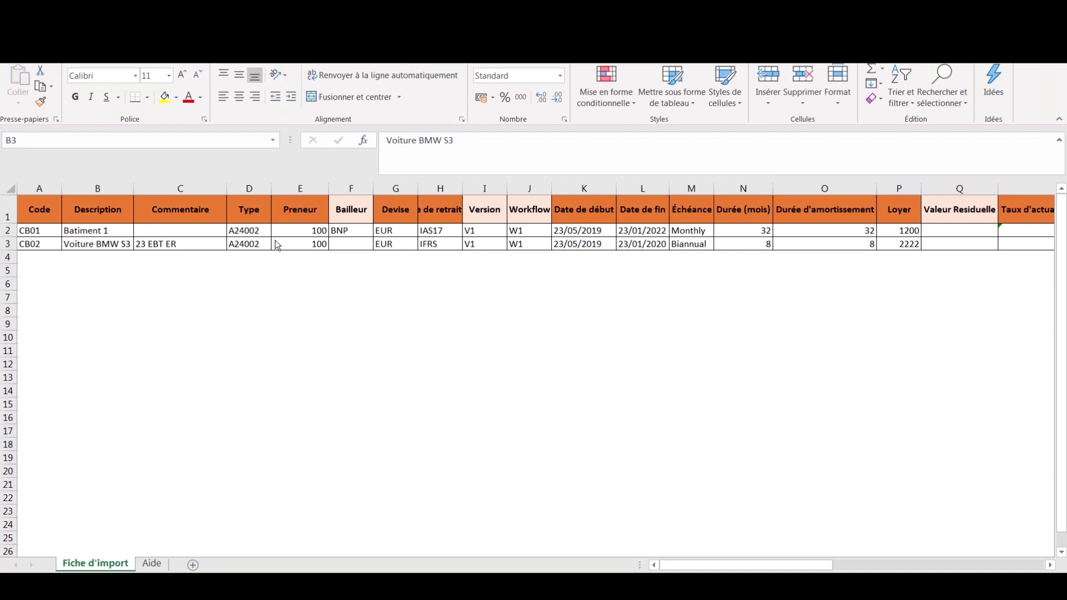
left_click(152, 563)
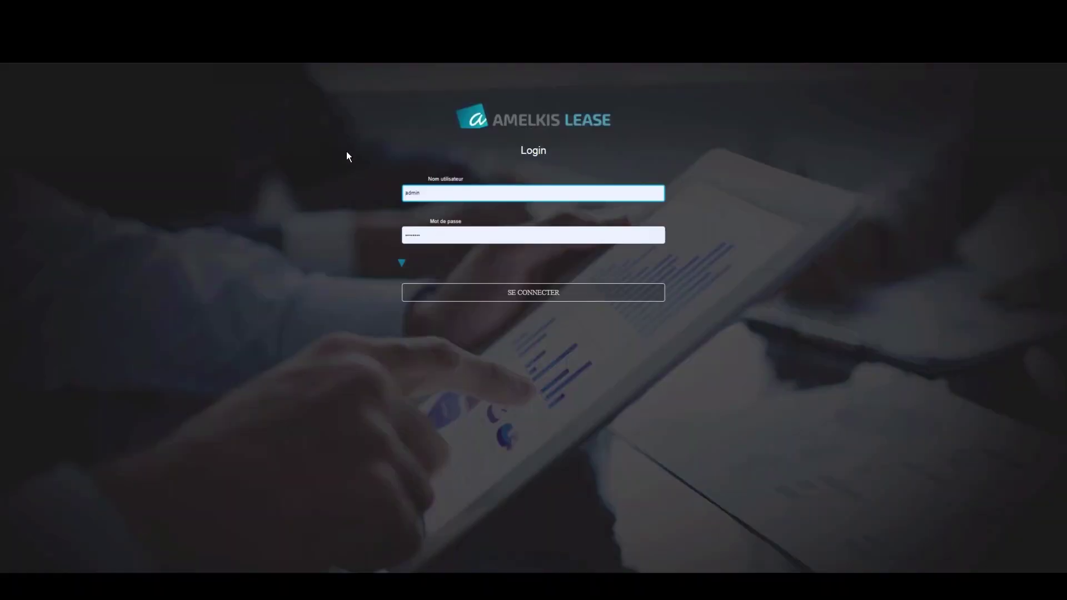
Log in to Amelkis Lease with the prefilled credentials and open the contracts list.
left_click(480, 295)
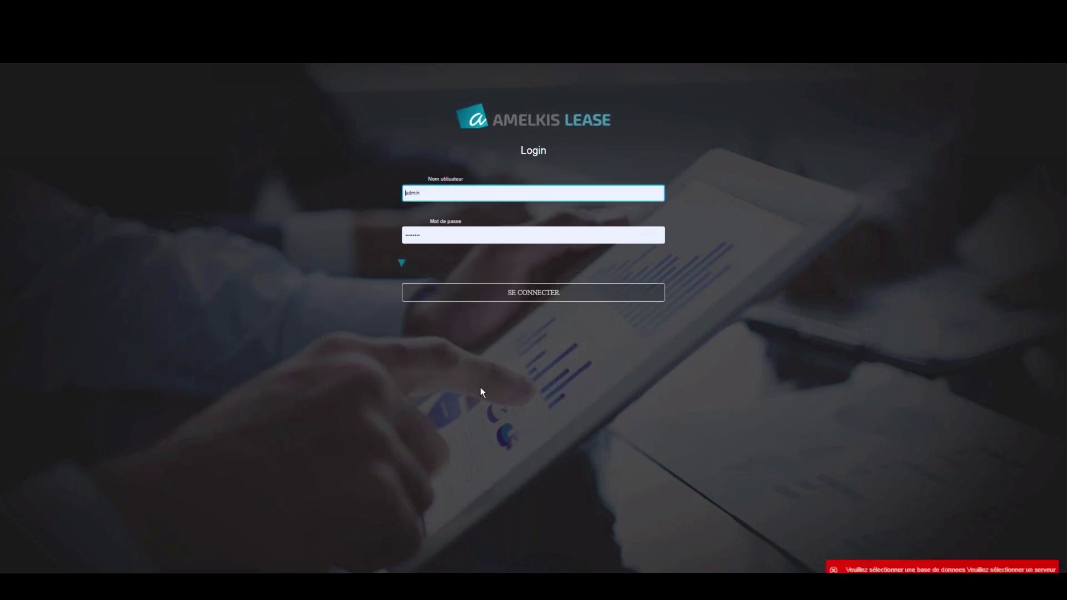
left_click(473, 378)
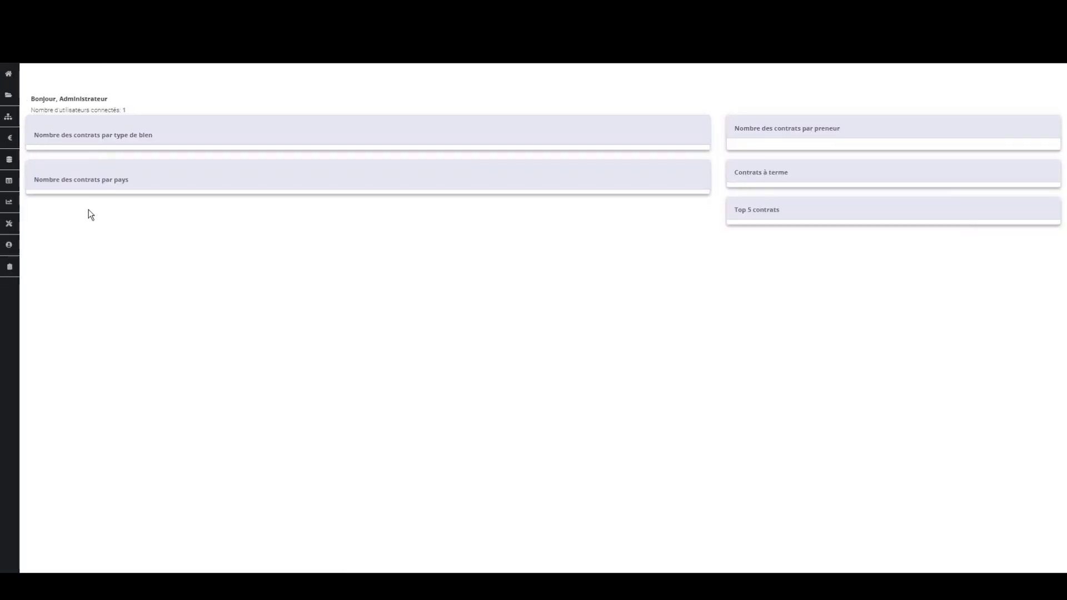
mouse_move(7, 117)
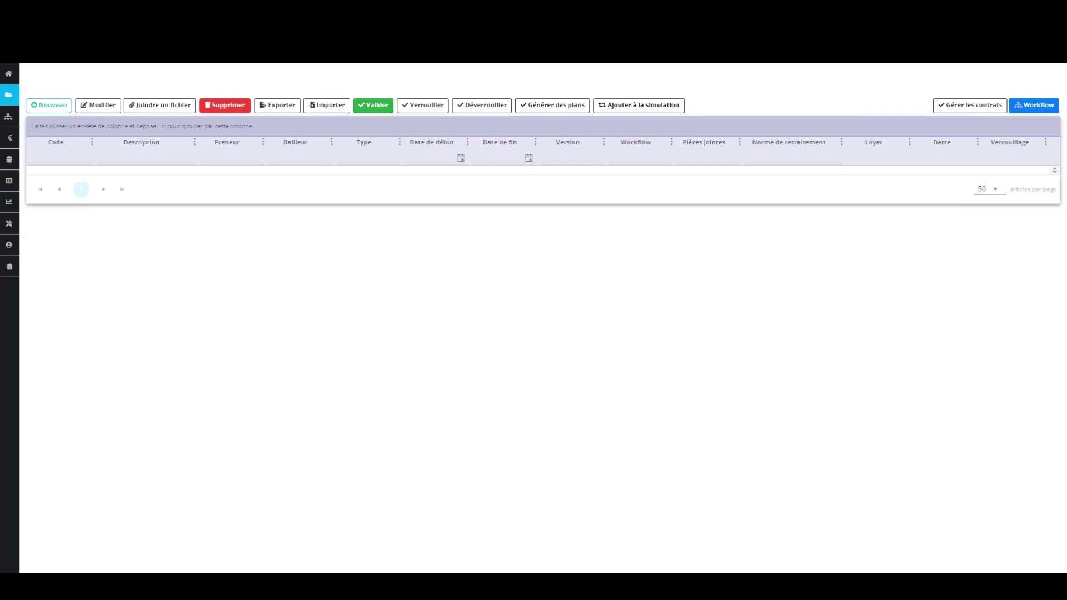
Import the Contract workbook from Téléchargements after previewing its rows in Excel and closing it without saving.
left_click(322, 112)
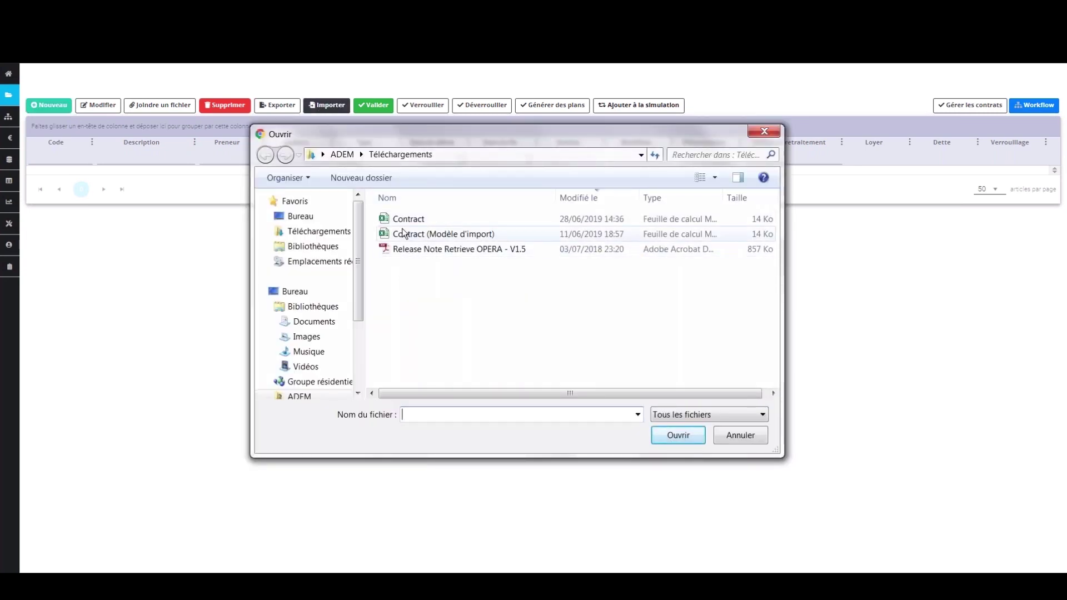
left_click(406, 220)
right_click(409, 220)
left_click(433, 250)
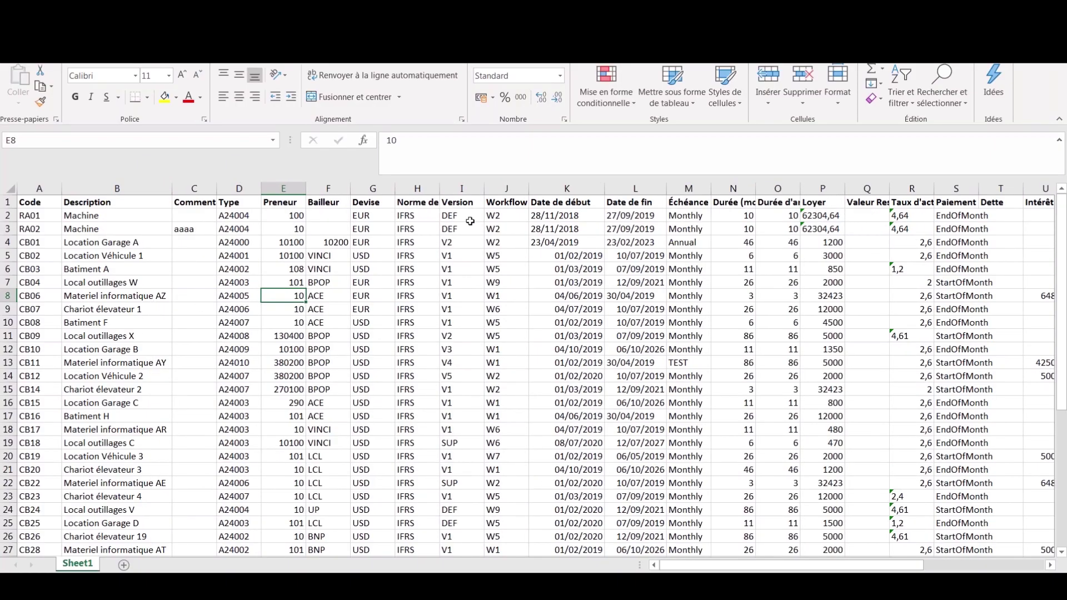
key("ctrl+w")
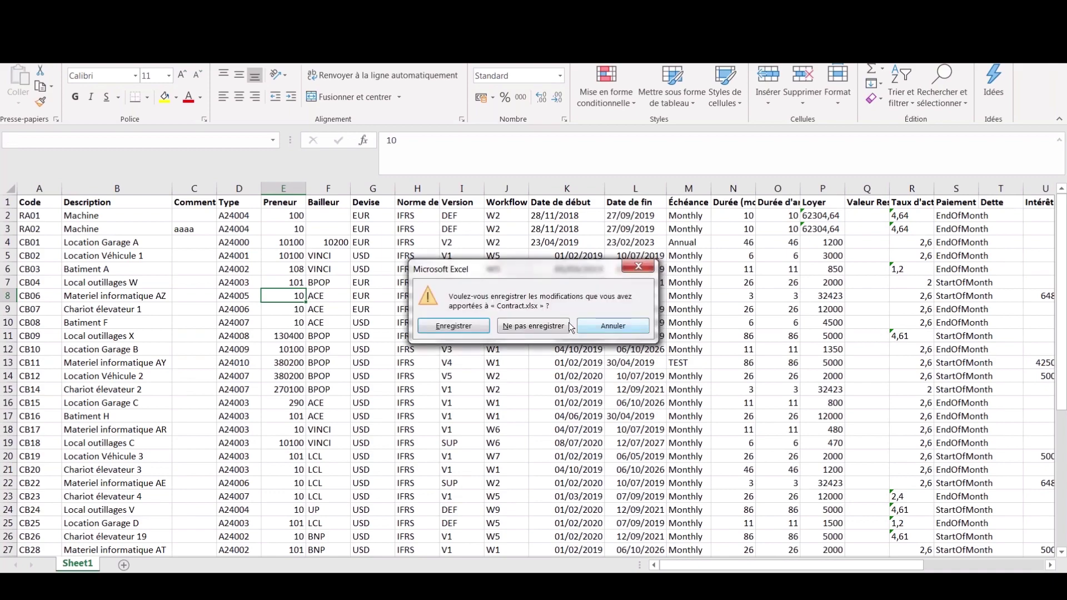
key("n")
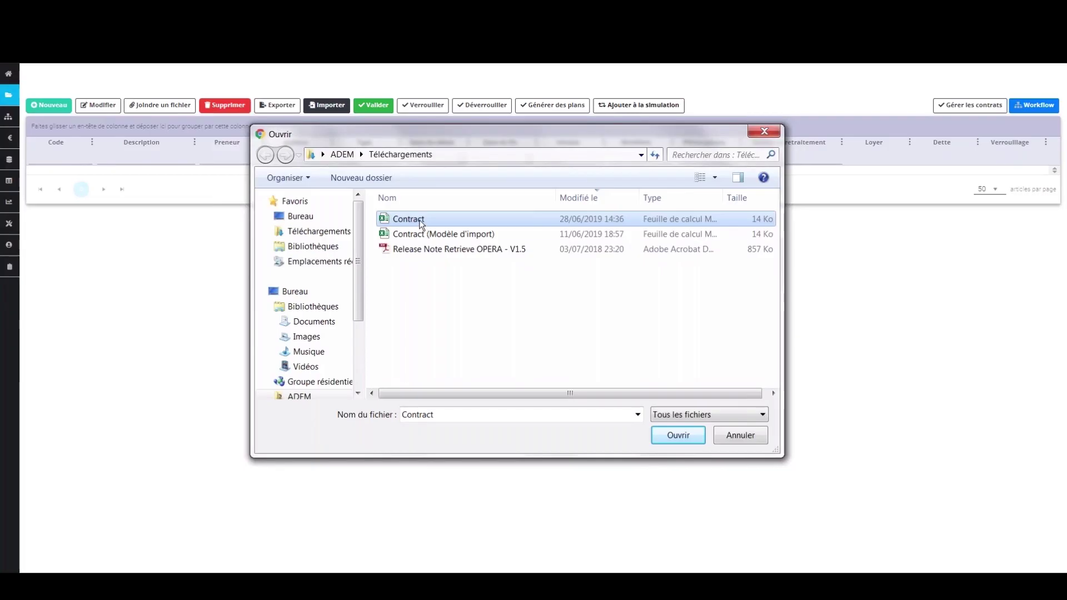
double_click(411, 219)
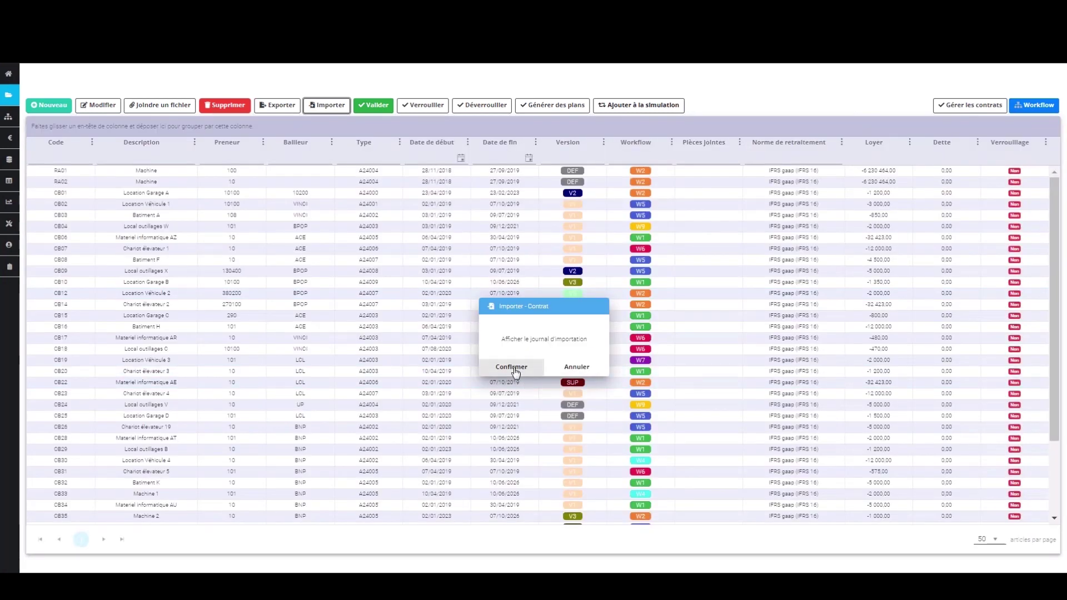
Display the import log, examine the entries on its first and third pages, and close it.
left_click(512, 368)
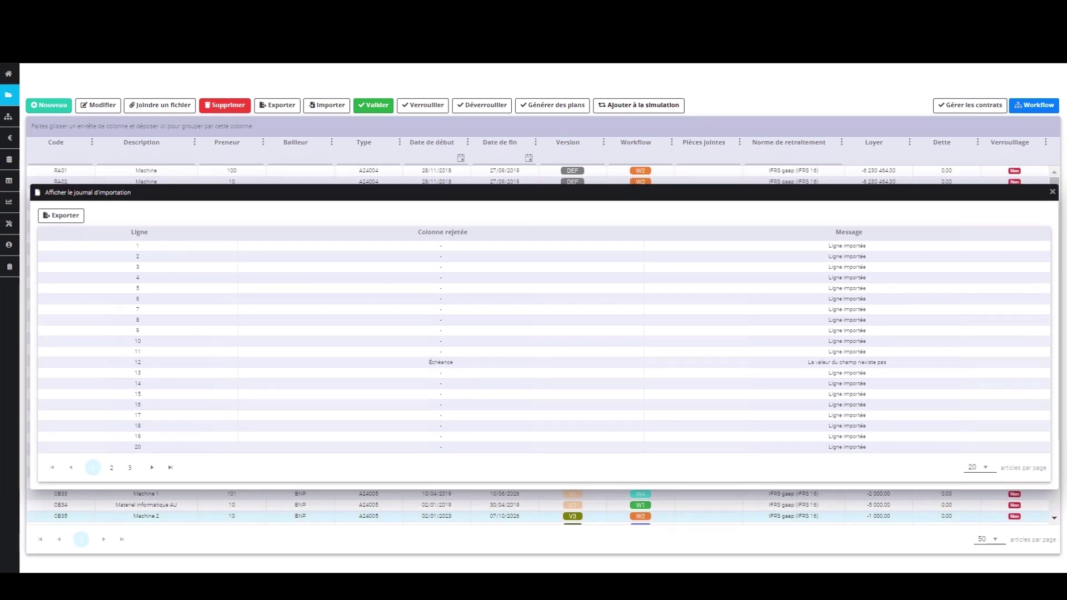
left_click(130, 468)
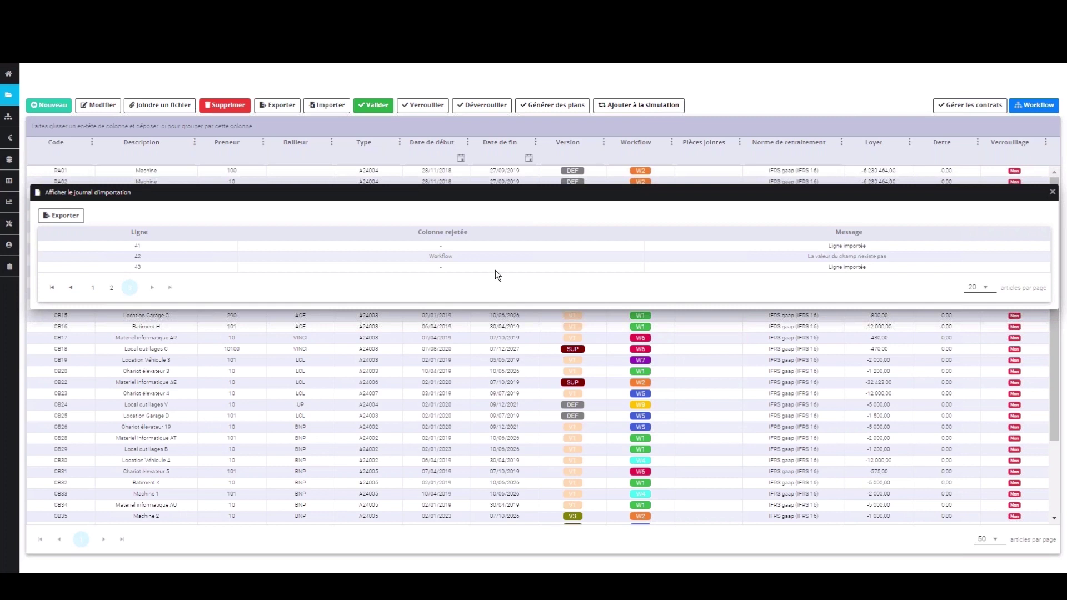
key("Escape")
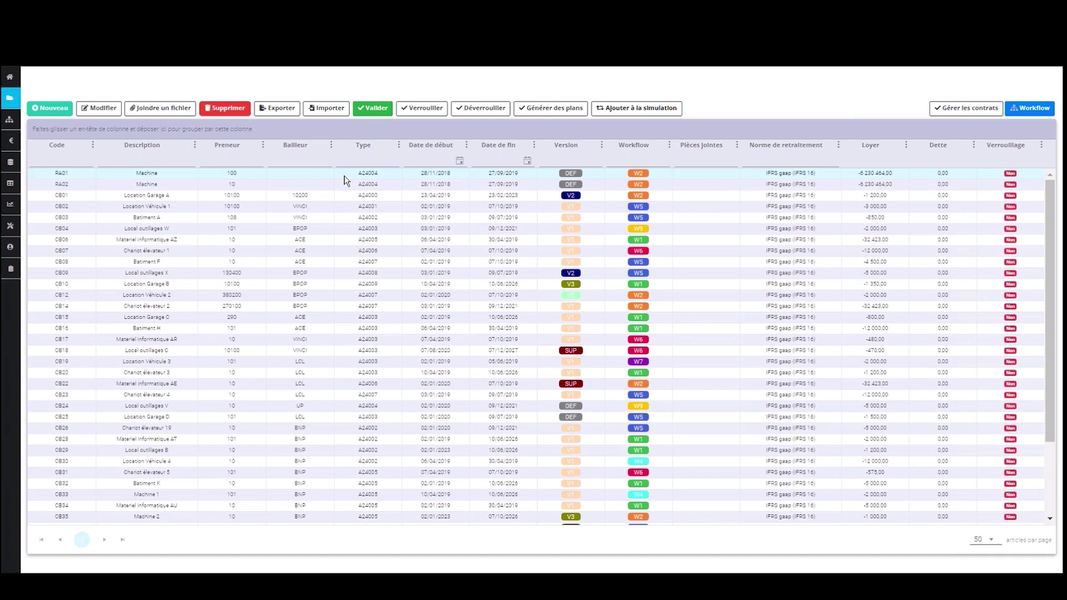
Select all imported contracts from RA01 to CB2000 and generate their plans.
scroll(350, 389, "down", 3)
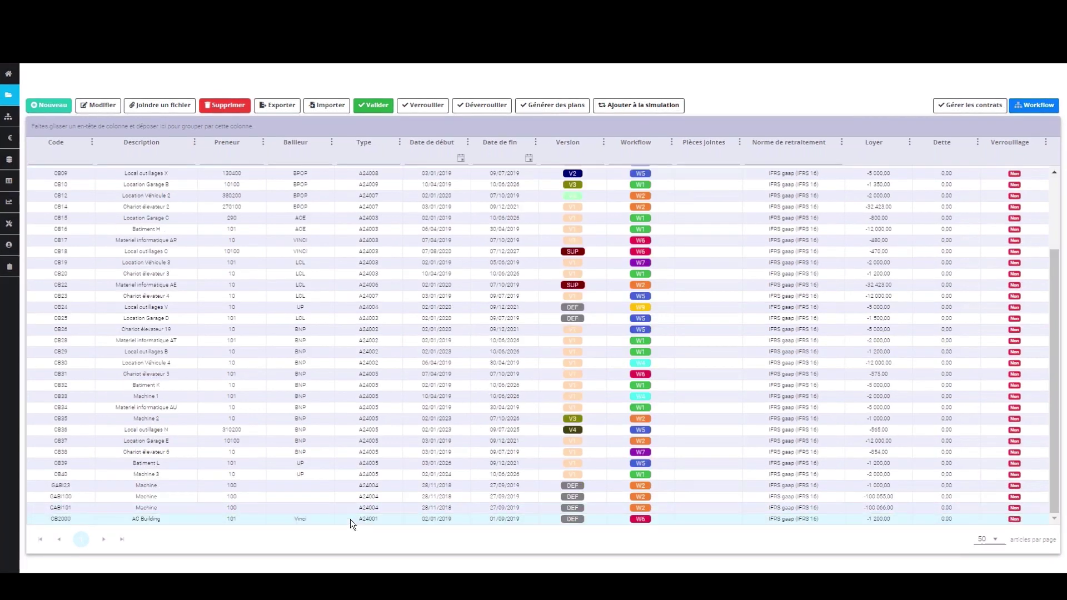
left_click(351, 519, "shift")
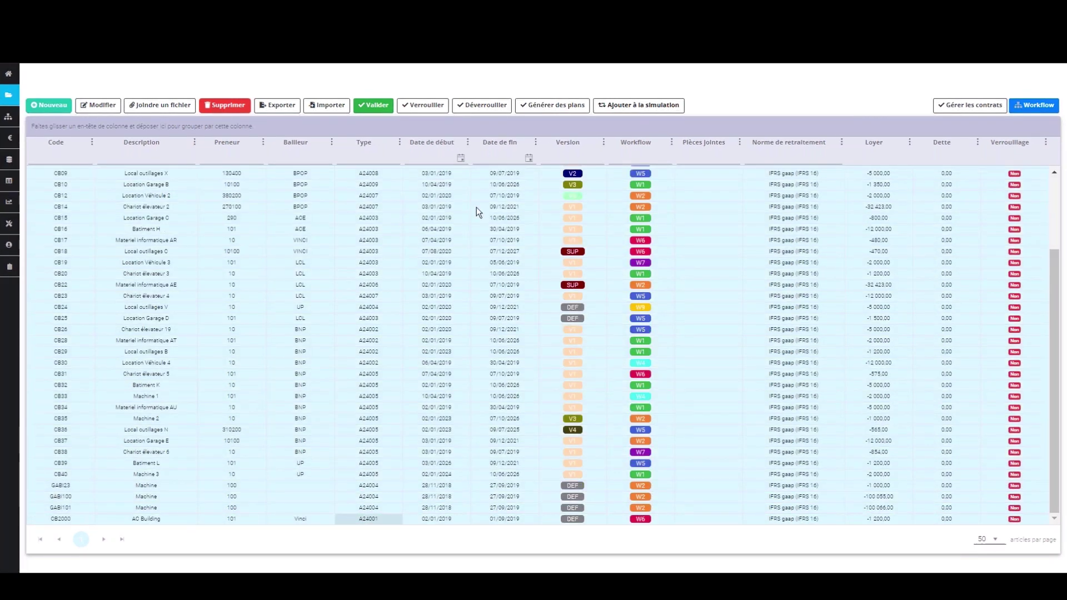
left_click(554, 106)
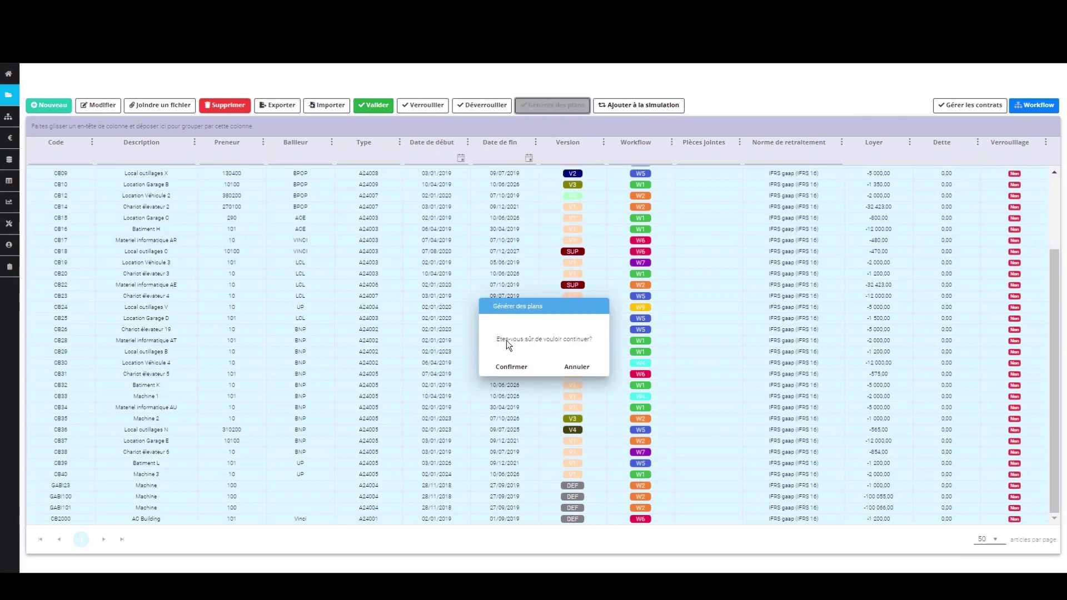
left_click(508, 364)
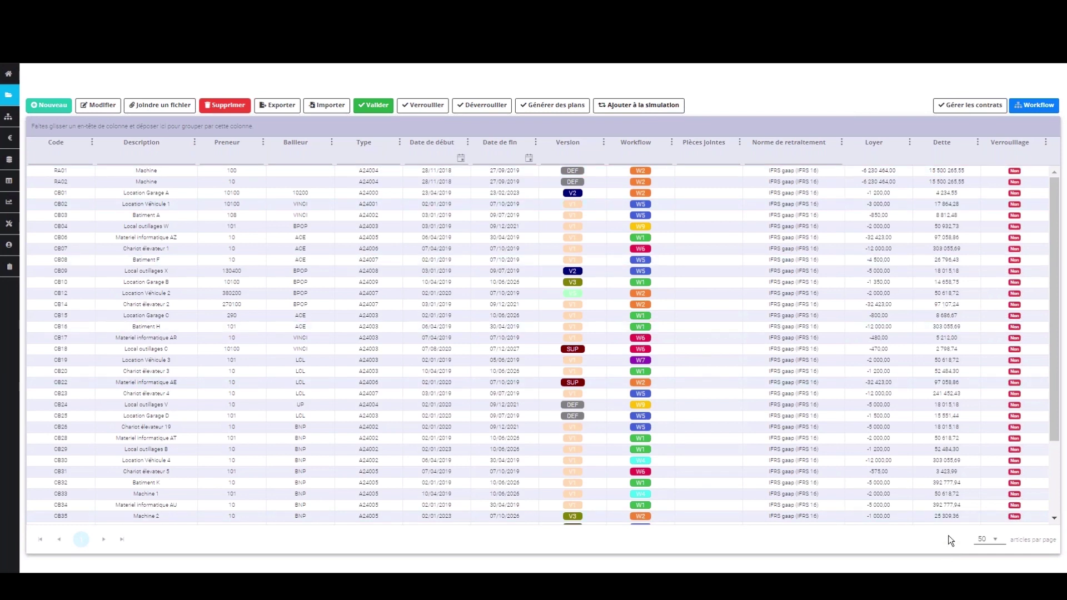
Open contract RA01 to examine its attributes and close it without changes.
left_click(257, 176)
double_click(256, 176)
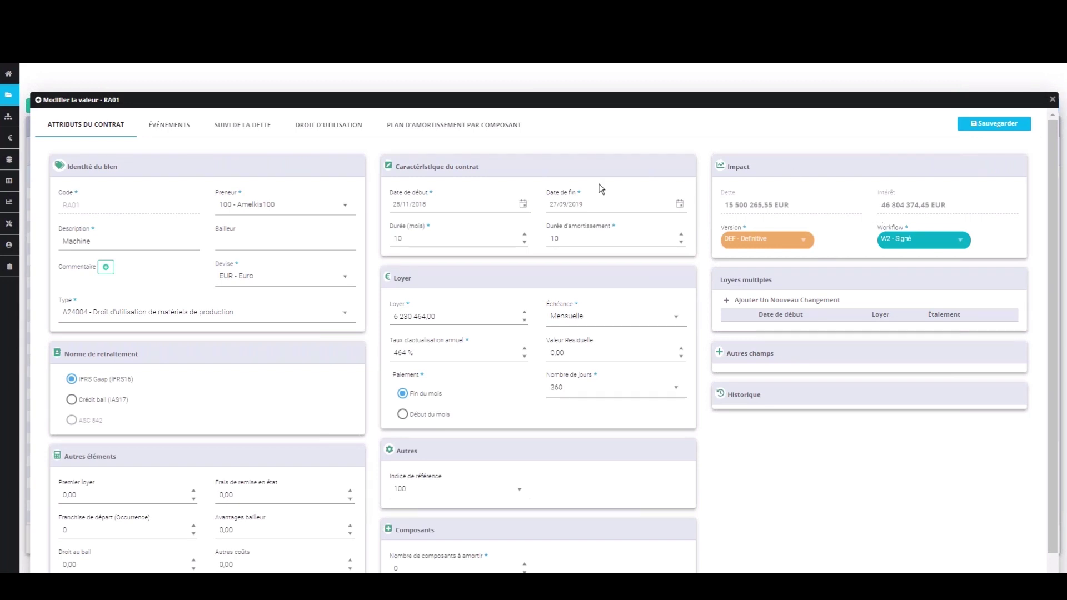
left_click(1052, 99)
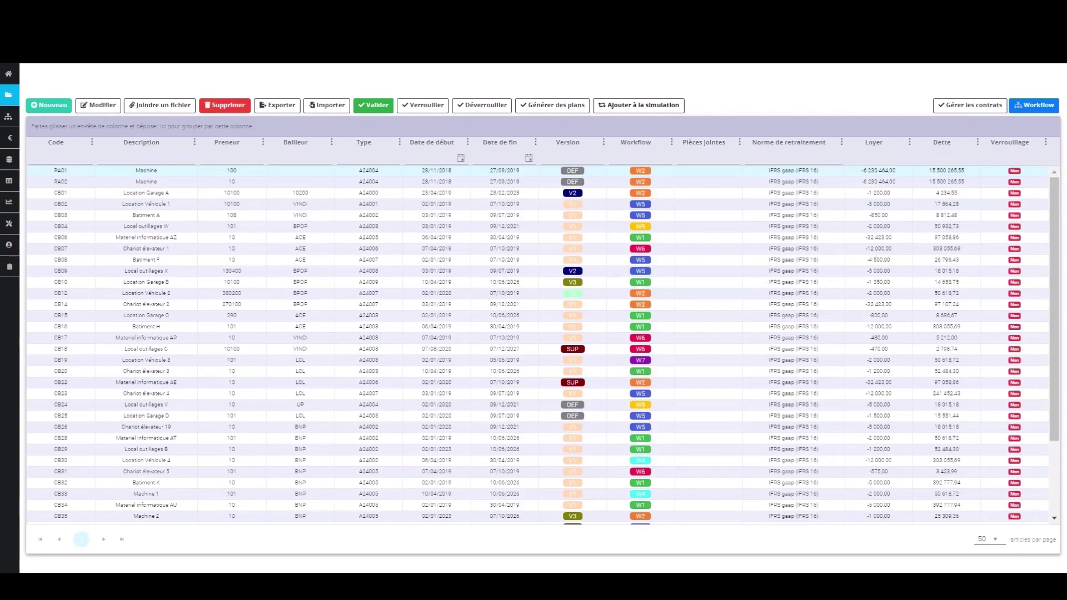
Create a new contract with the code CB2000 and the lessee (Preneur) 101 - Amelkis101.
left_click(47, 107)
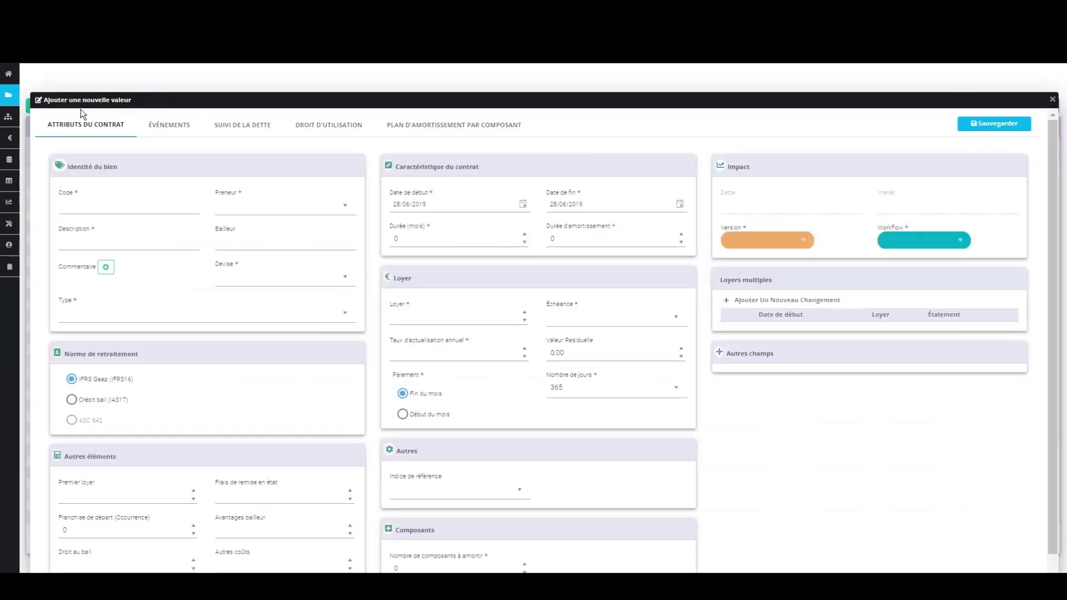
left_click(104, 206)
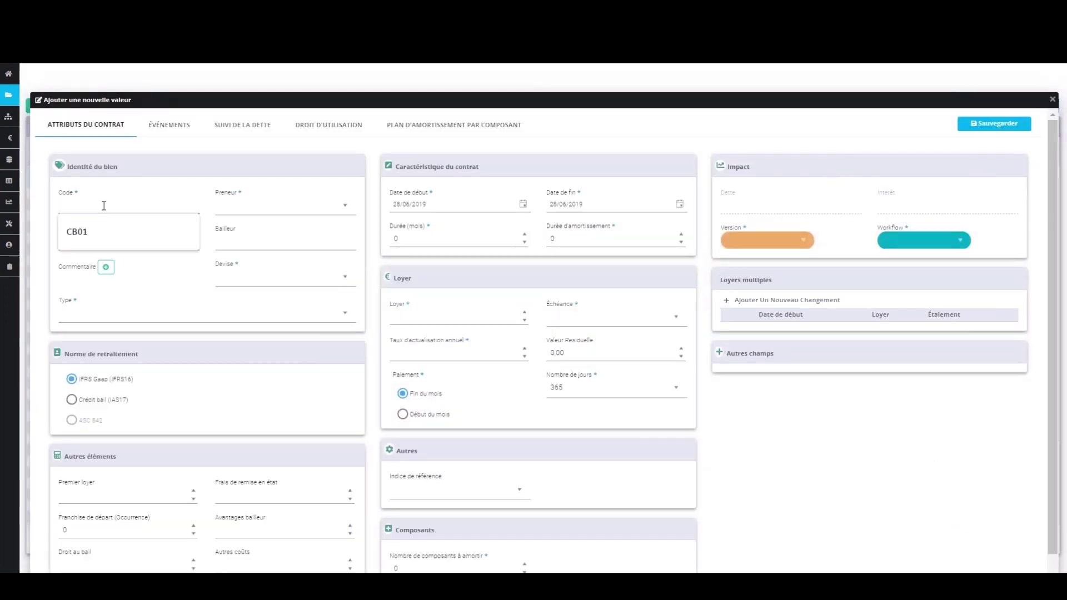
type("CB2000")
left_click(345, 207)
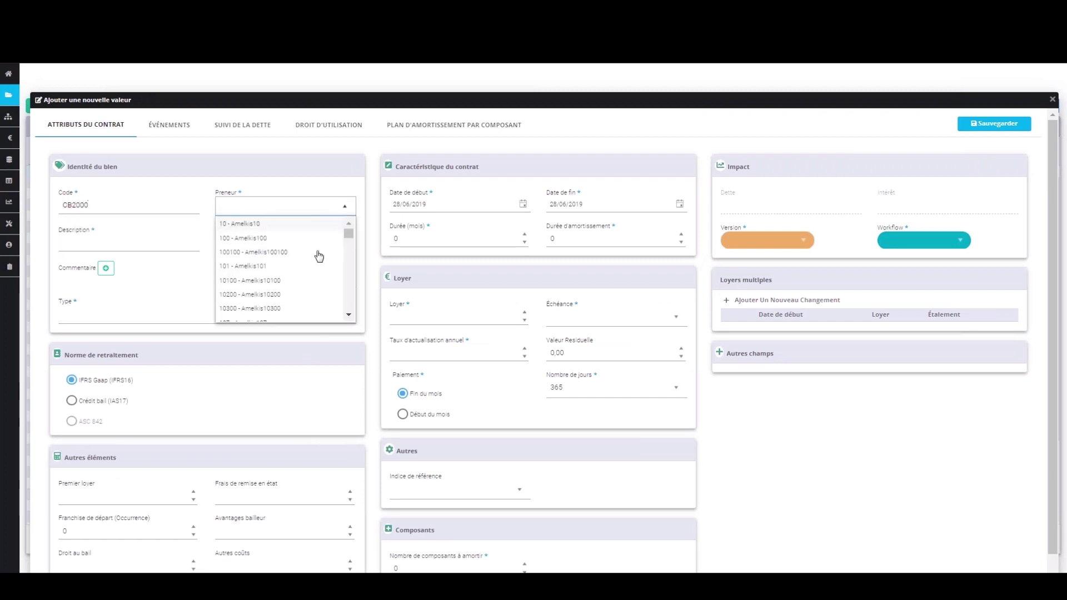
left_click(289, 266)
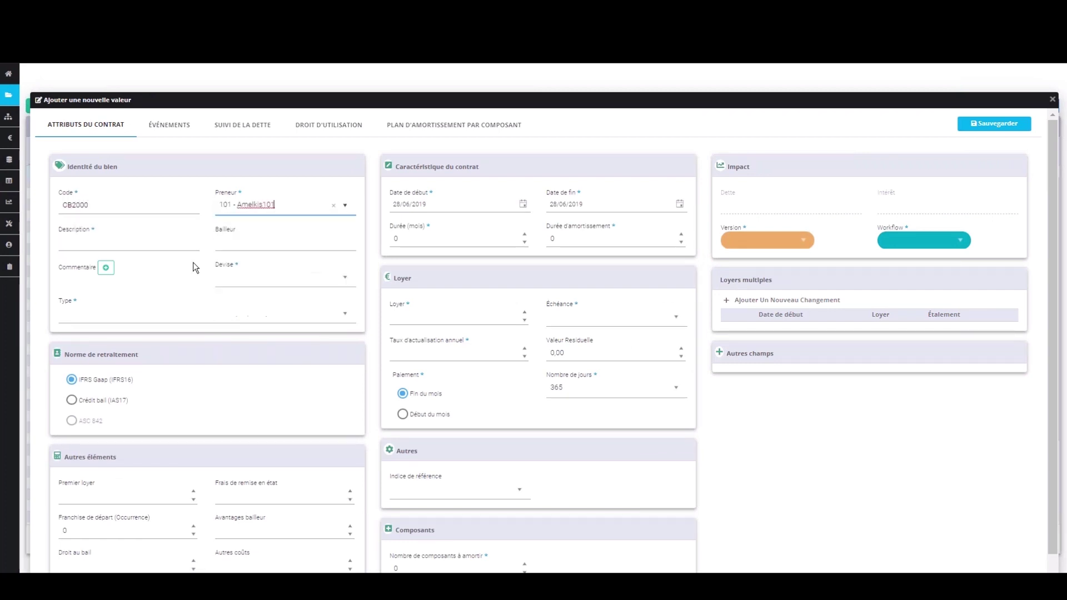
Enter BMW S1 as the contract's description and VINCI as the lessor (Bailleur).
left_click(135, 241)
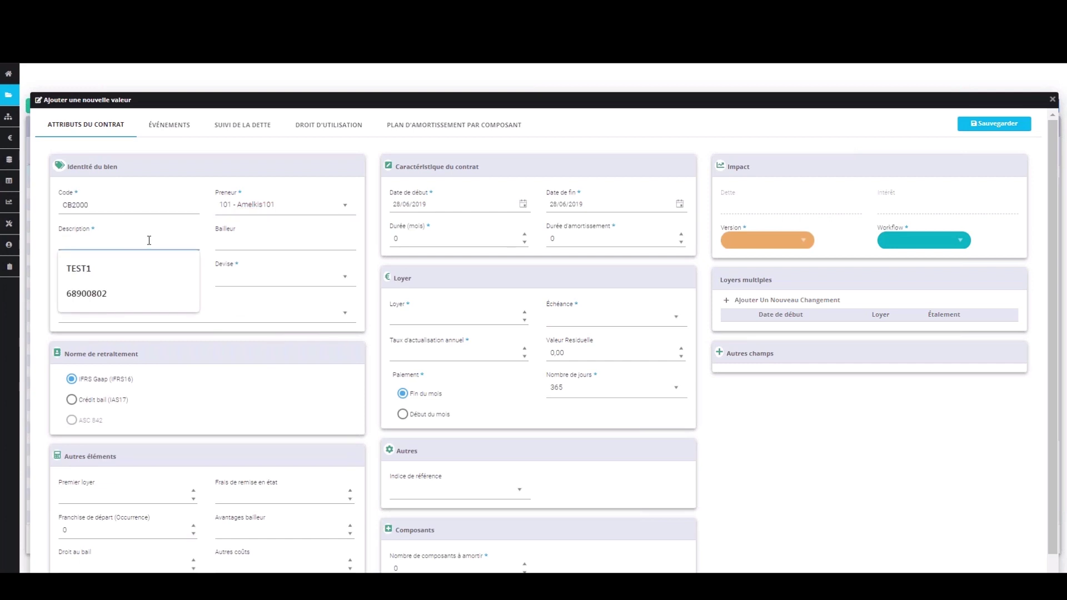
type("BMW S1")
key("Tab")
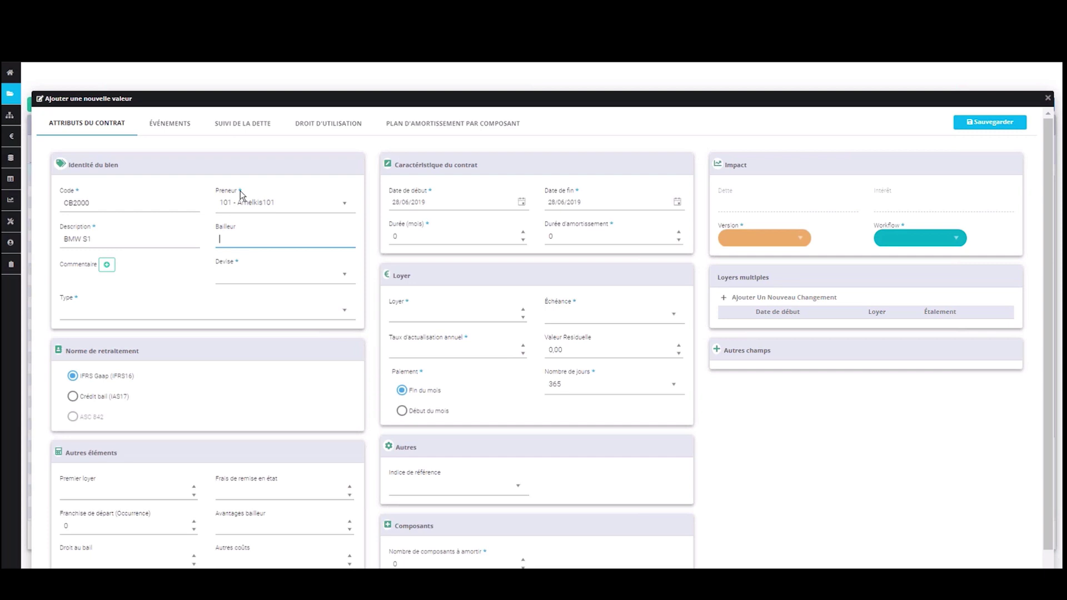
type("VINC")
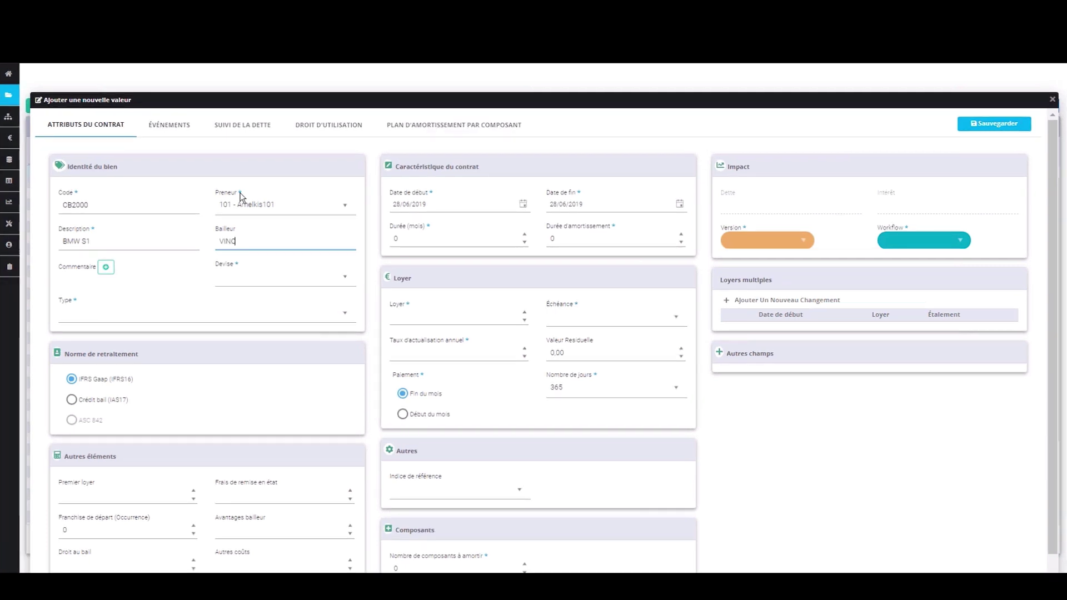
type("I")
left_click(106, 267)
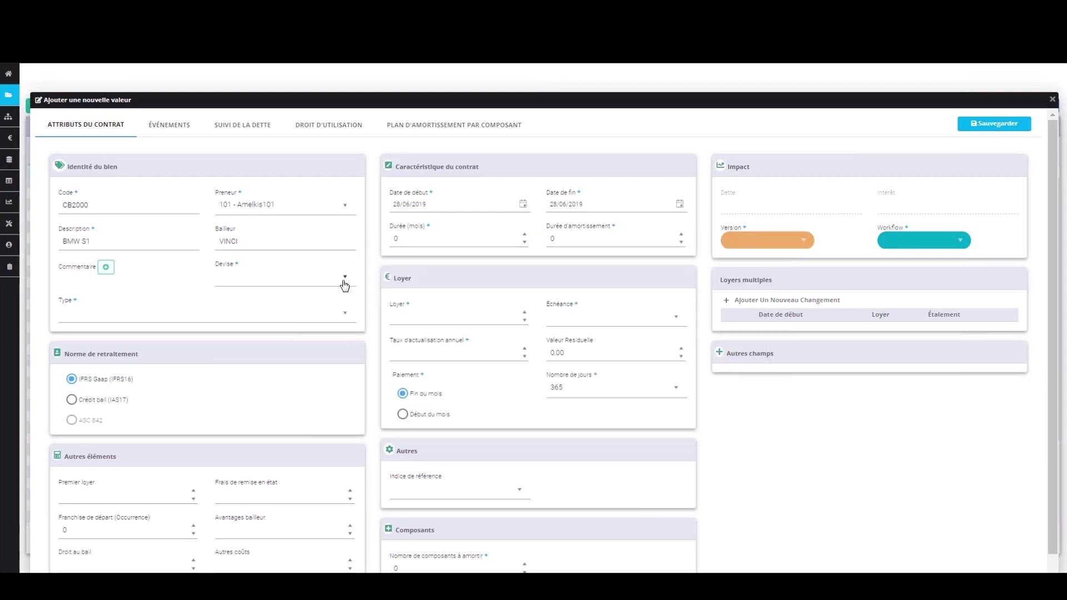
Set the contract's currency to EUR - Euro and its type to A24001 - Droit d'utilisation de véhicules de tourisme.
left_click(344, 284)
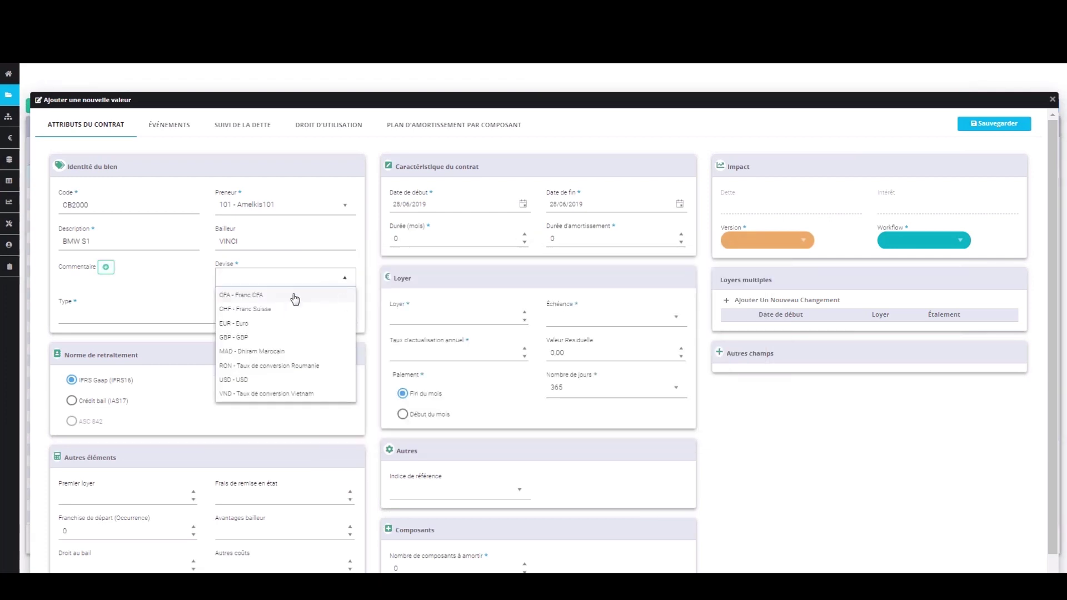
left_click(283, 323)
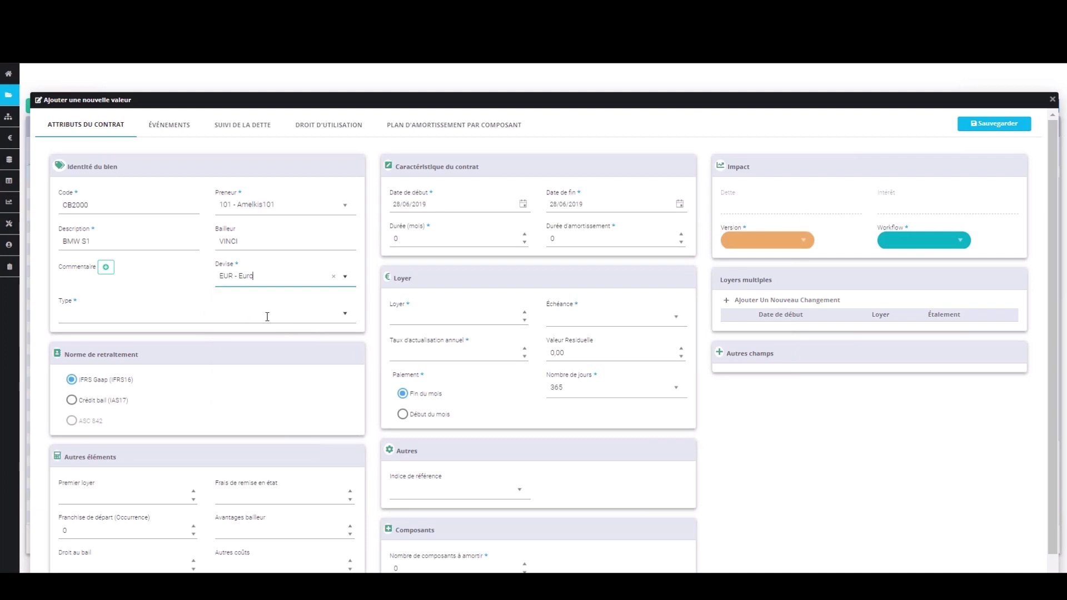
left_click(339, 312)
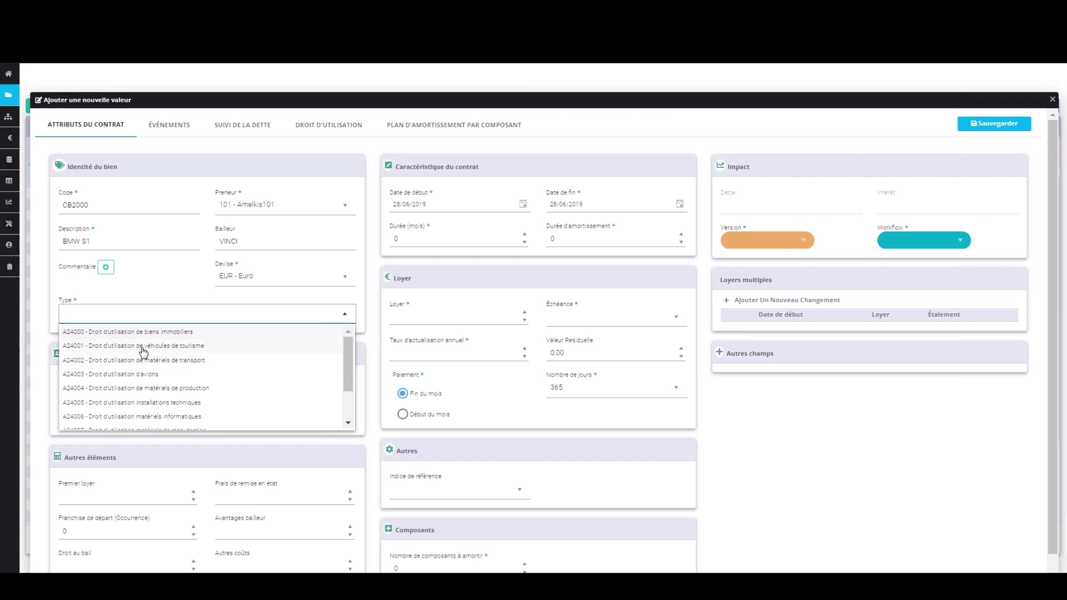
left_click(144, 346)
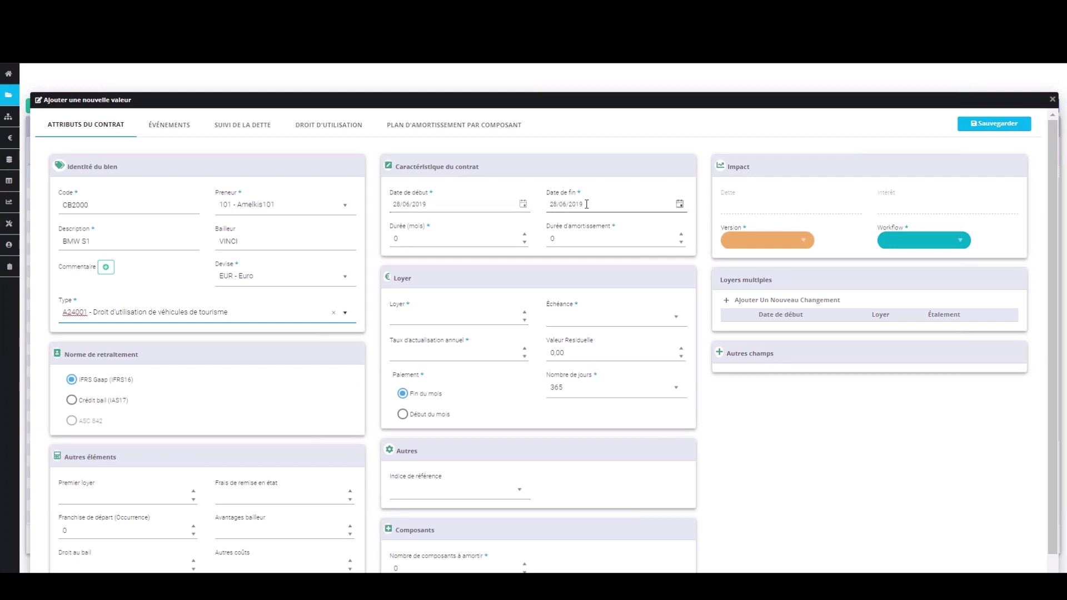
Set the contract's end date (Date de fin) to 20/07/2019.
left_click(680, 204)
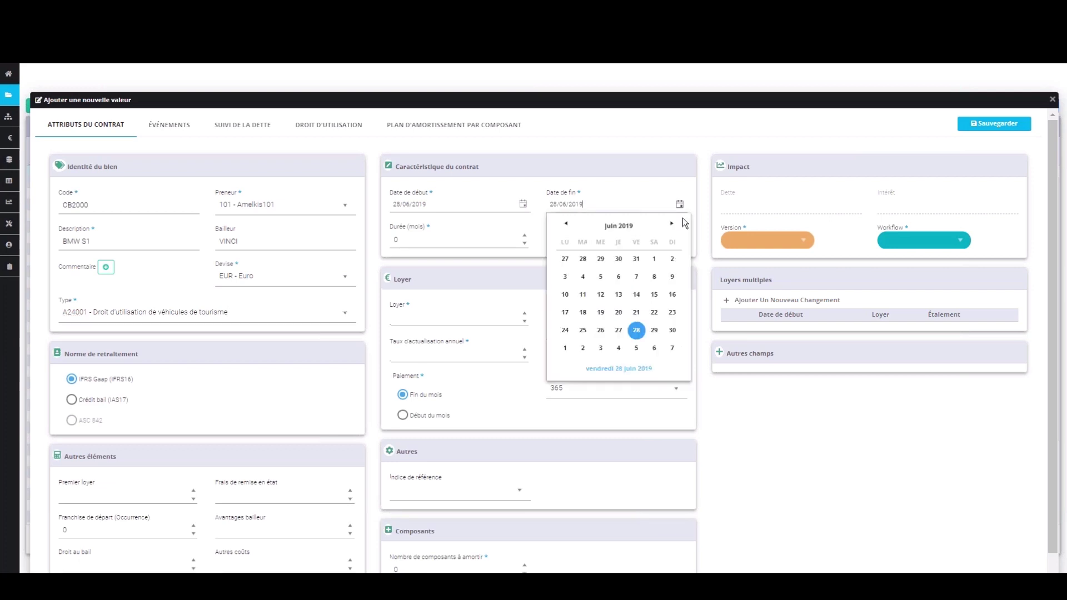
left_click(671, 223)
left_click(654, 294)
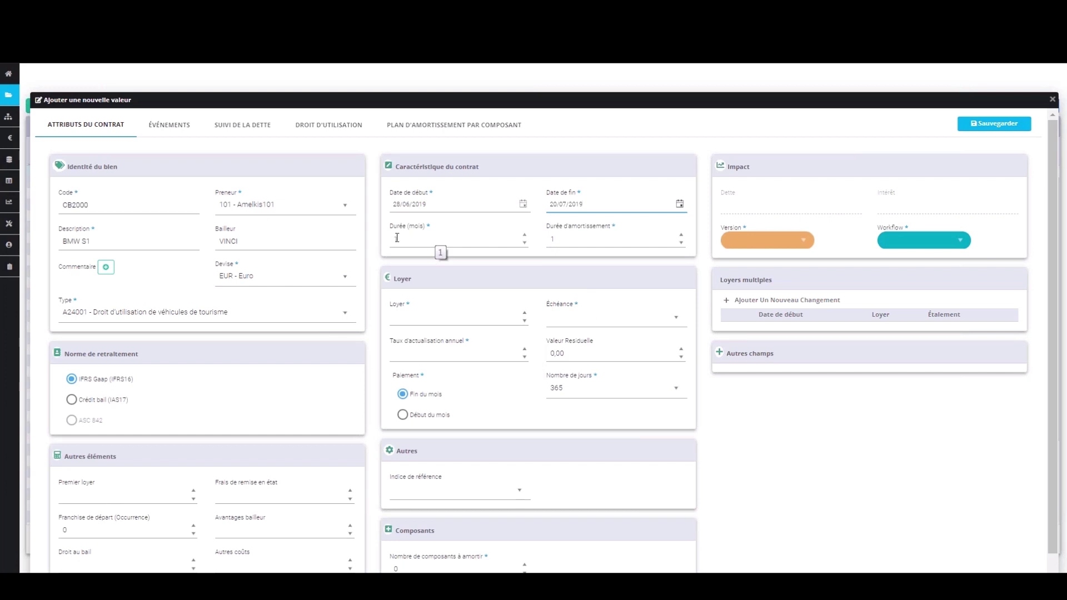
Set the contract's duration (Durée) to 24 months.
double_click(433, 239)
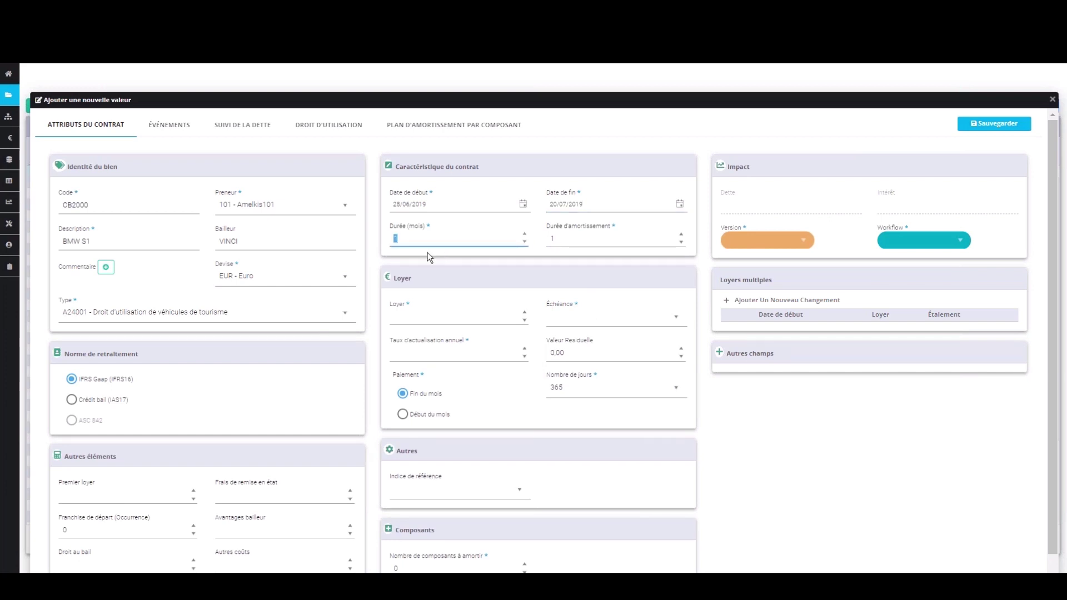
type("24")
left_click(474, 256)
Enter a rent (Loyer) of 1200 and set its due frequency (Échéance) to Mensuelle.
left_click(456, 317)
type("1200")
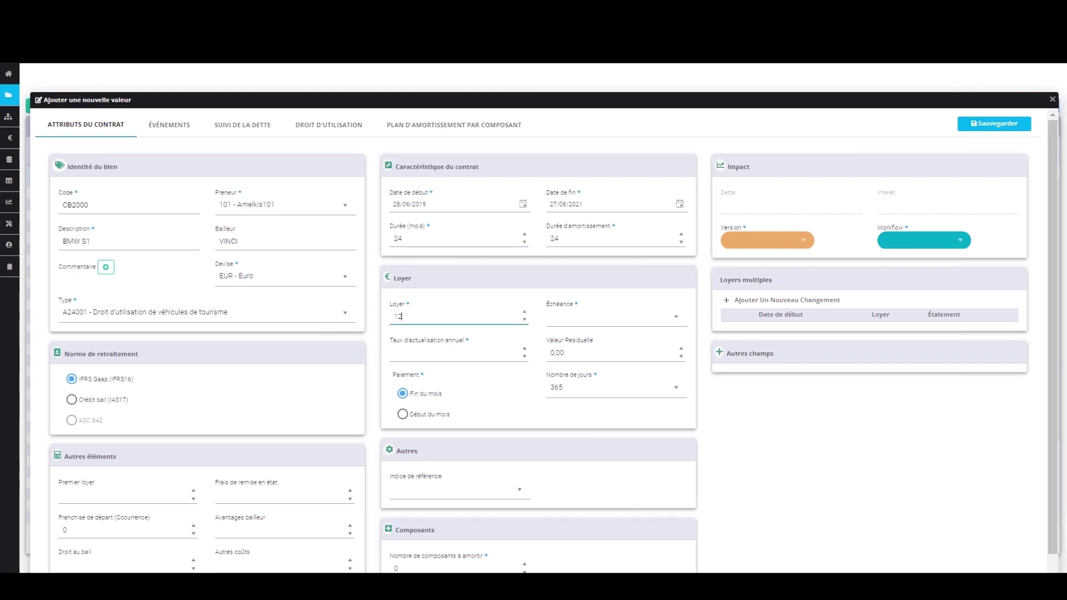
left_click(673, 317)
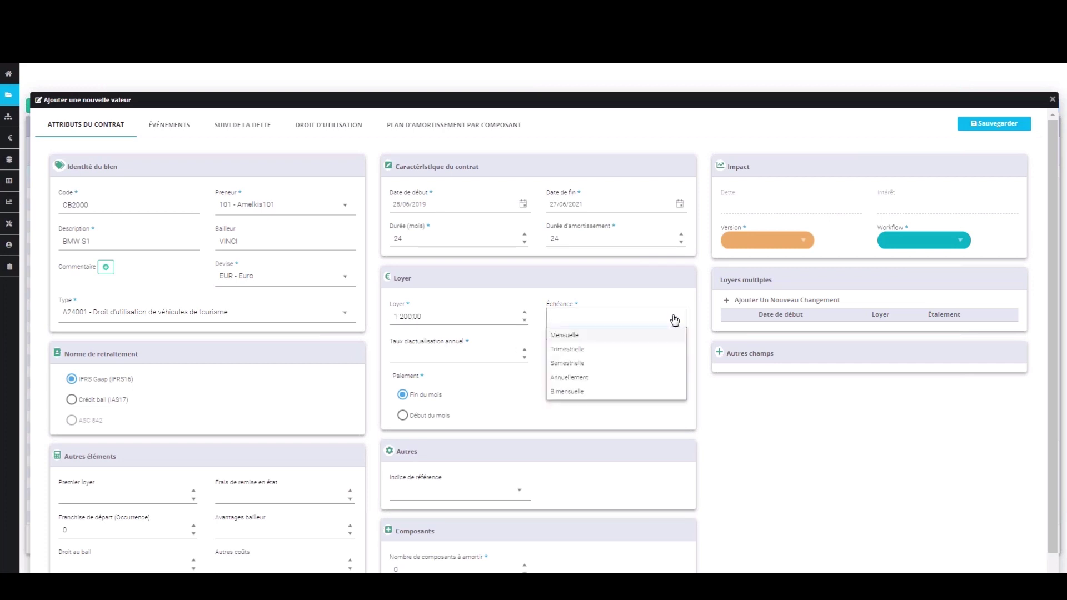
left_click(622, 336)
Set the annual discount rate (Taux d'actualisation annuel) to 23 %.
left_click(473, 354)
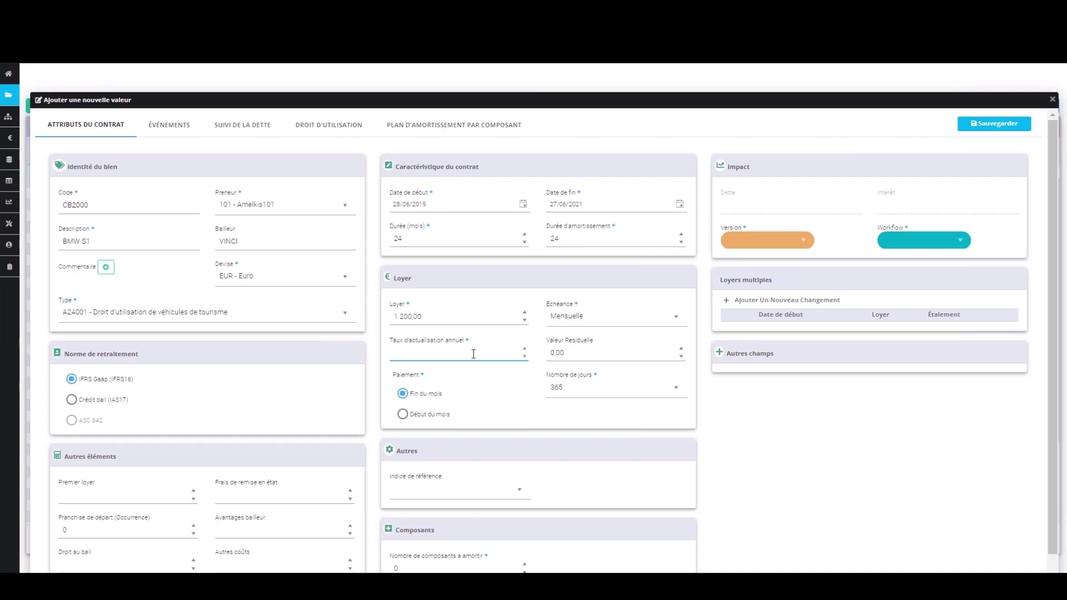
type("23")
left_click(523, 418)
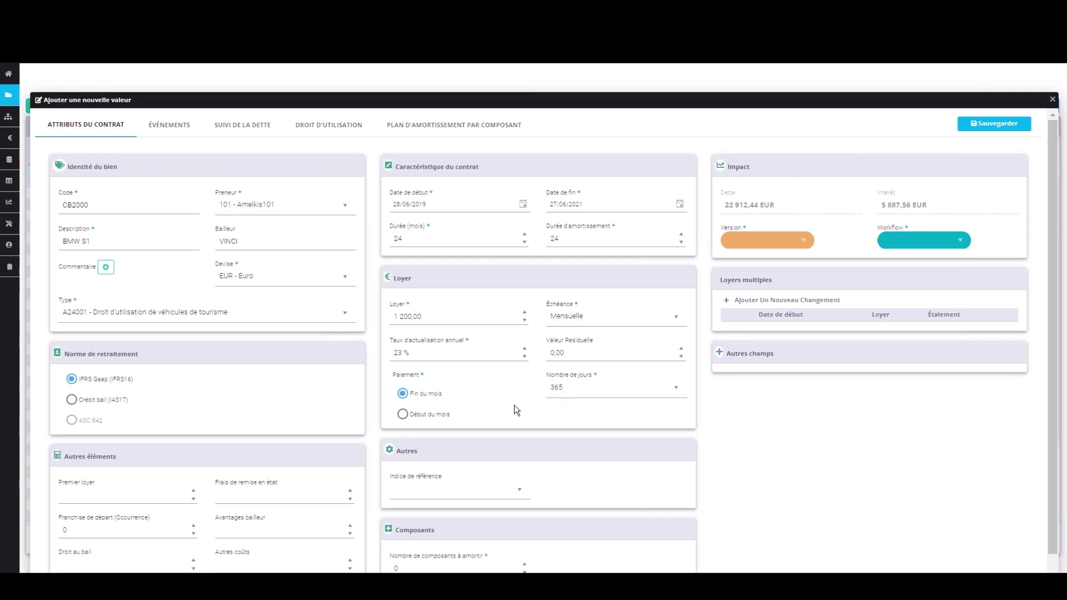
Check the options for the number of days, keep 365, and change the contract's rent (Loyer) to 1300.
left_click(675, 389)
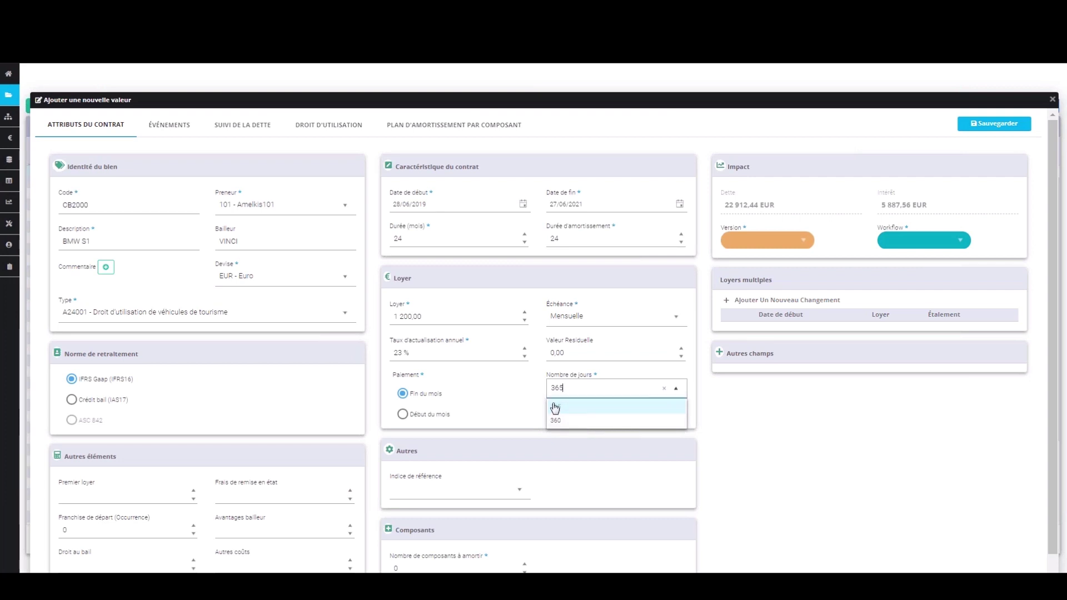
left_click(518, 399)
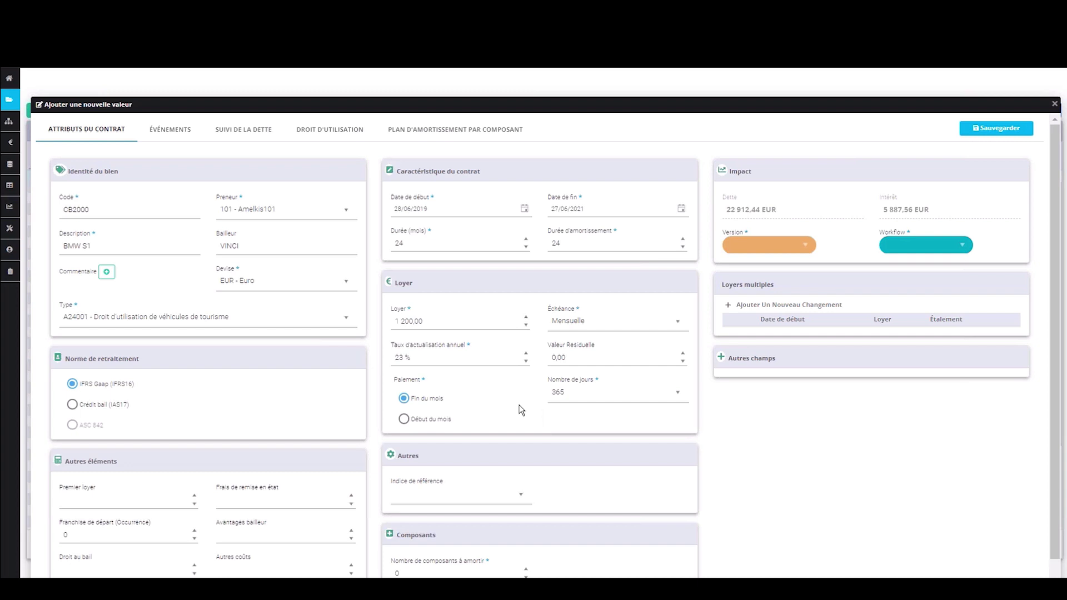
left_click_drag(416, 322, 383, 324)
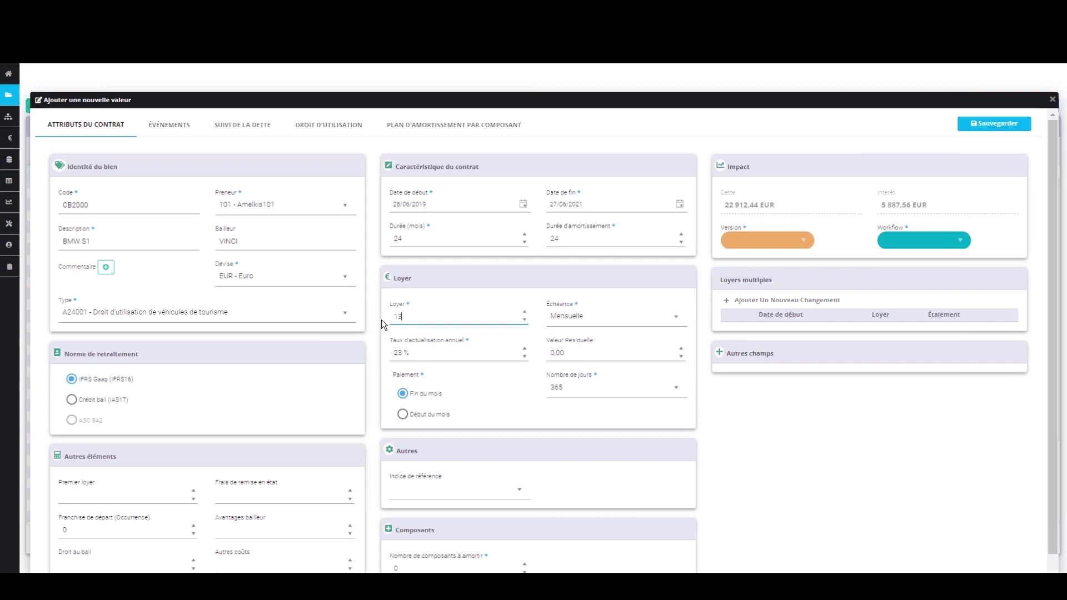
left_click(382, 319)
Set the contract's version to DEF - Definitive and its workflow status to W2 - Signé.
left_click(806, 244)
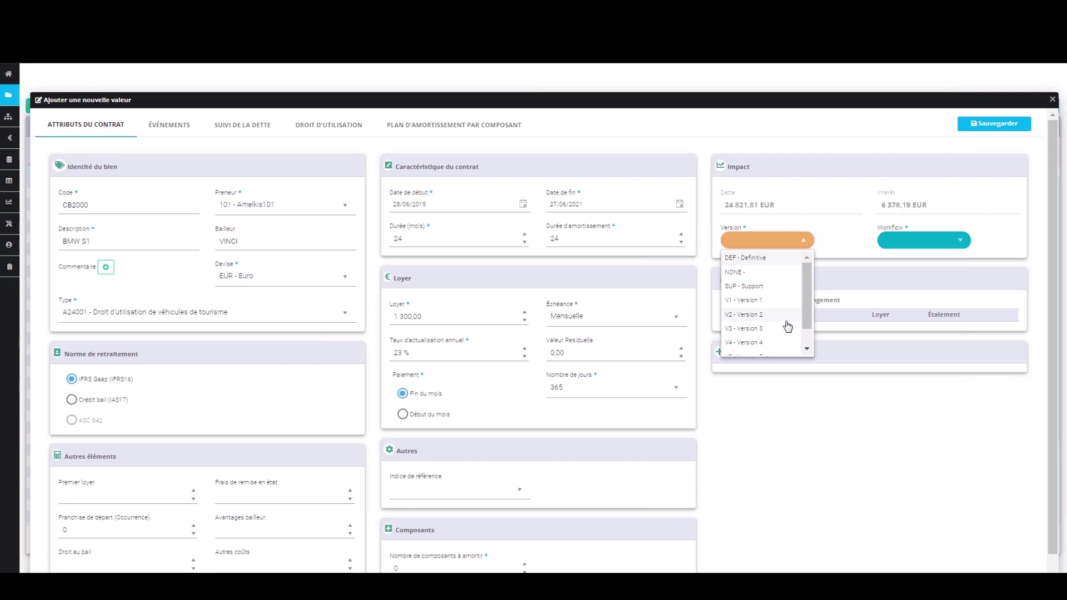
left_click(744, 257)
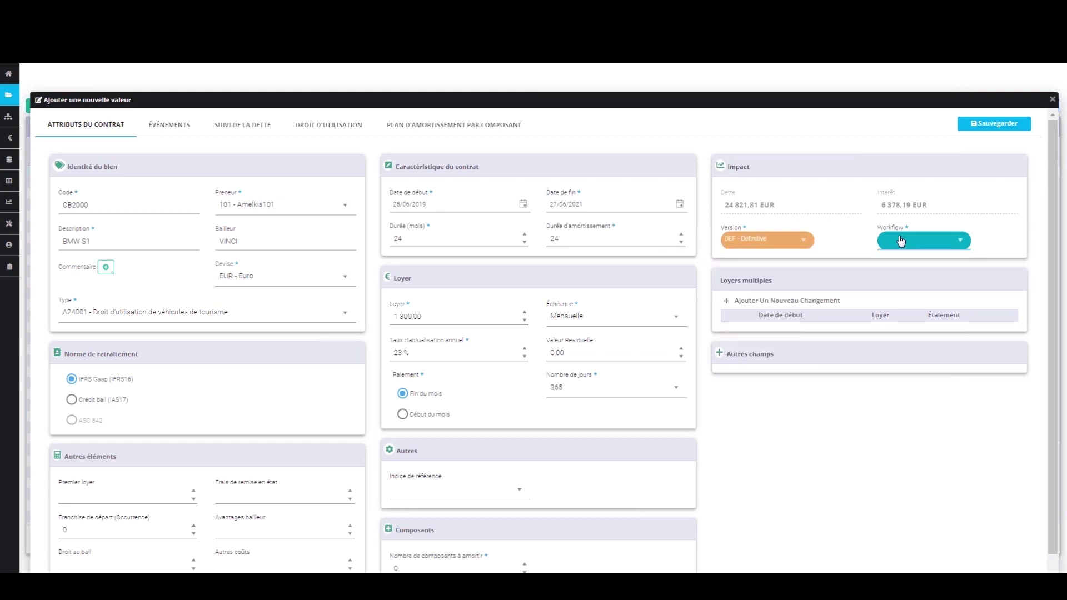
left_click(972, 240)
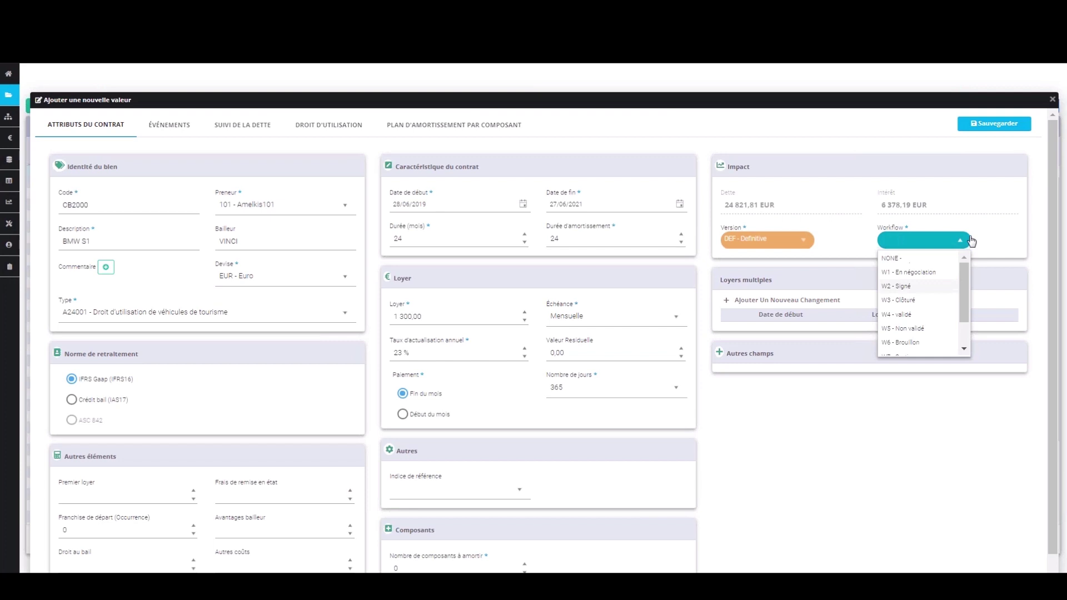
left_click(909, 293)
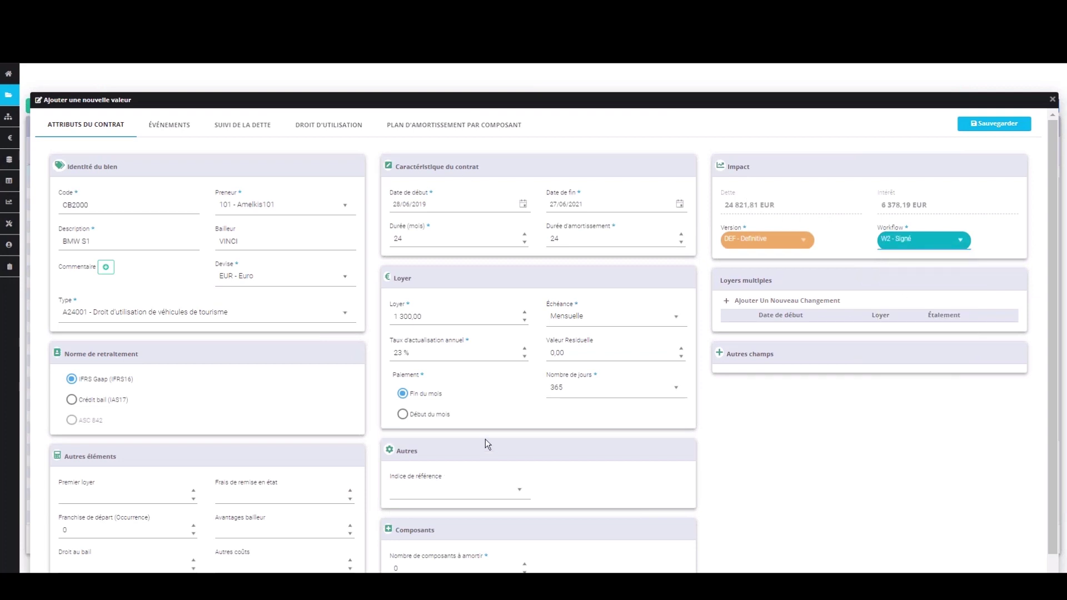
Review the remaining contract attributes, the debt schedule (Suivi de la dette) and the right-of-use schedule (Droit d'utilisation).
scroll(472, 370, "down", 1)
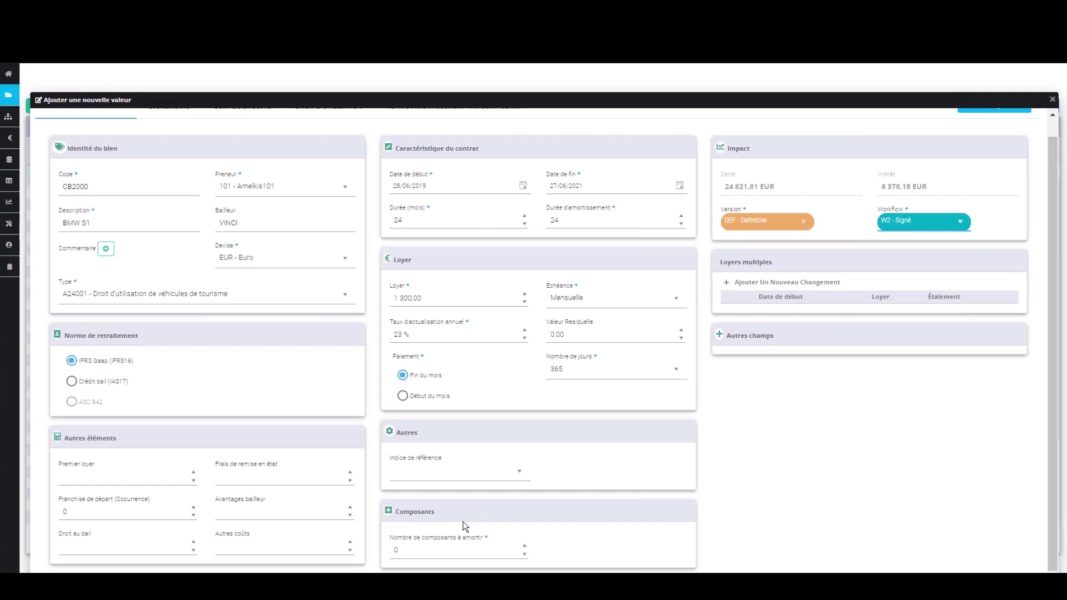
scroll(471, 512, "up", 1)
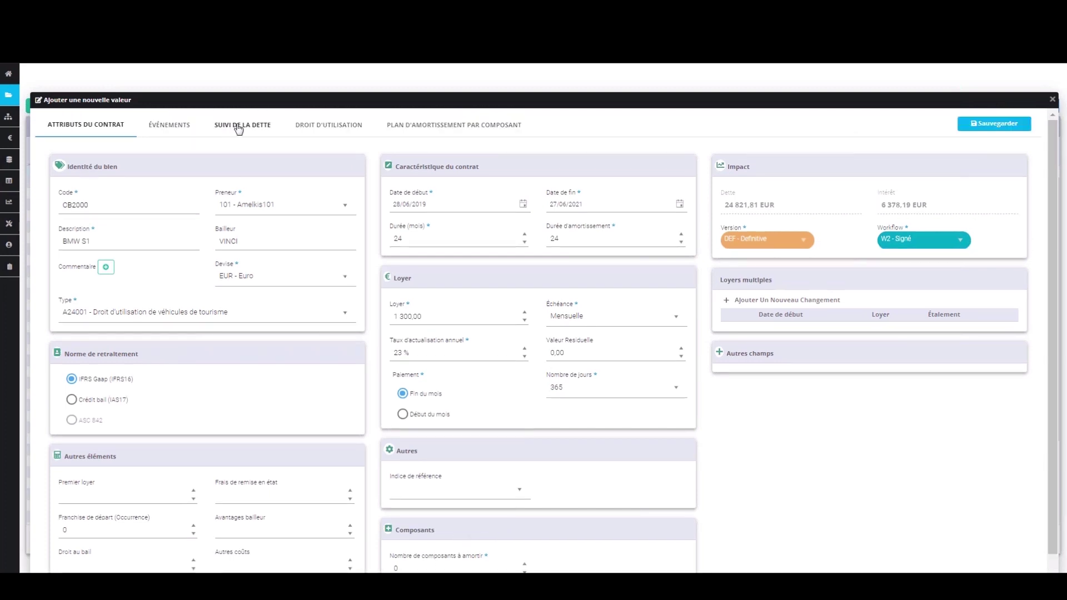
left_click(239, 126)
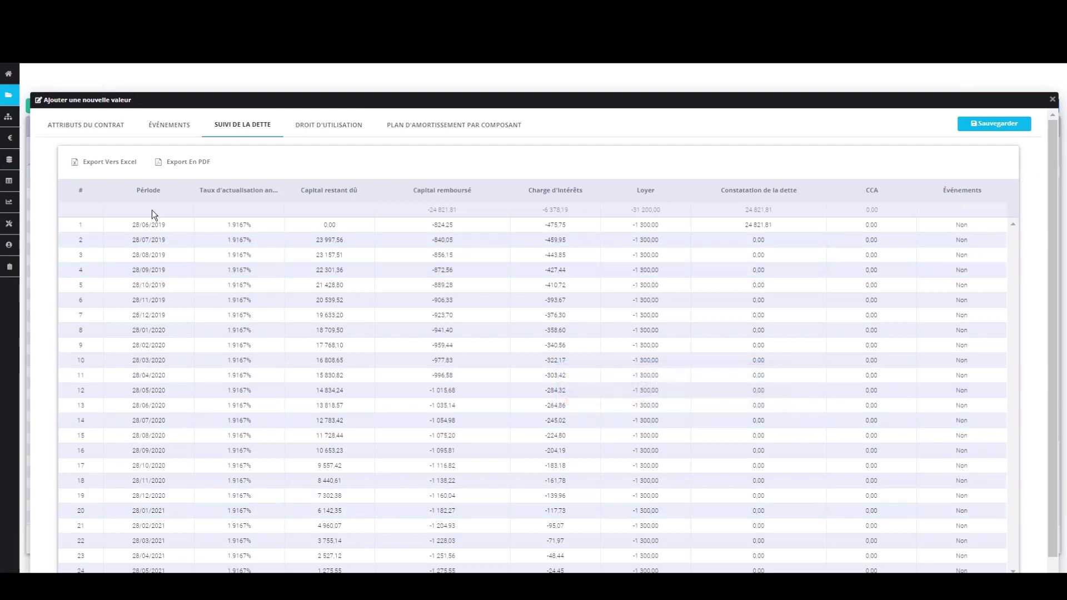
left_click(151, 225)
left_click(327, 131)
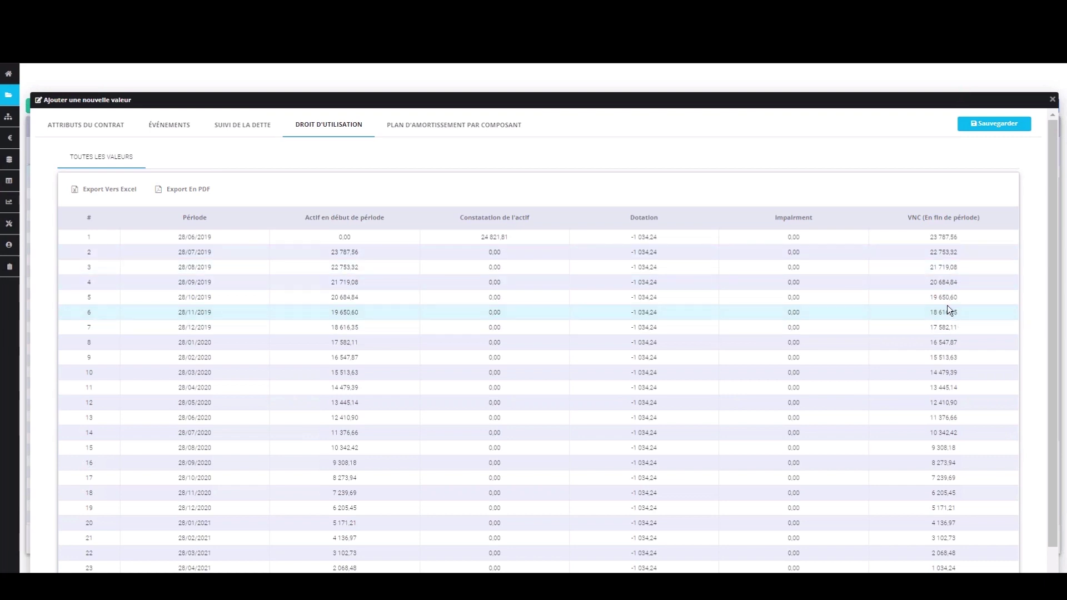
In the debt schedule, set the rent (Loyer) of period 9, dated 28/02/2020, to 1400.
left_click(242, 126)
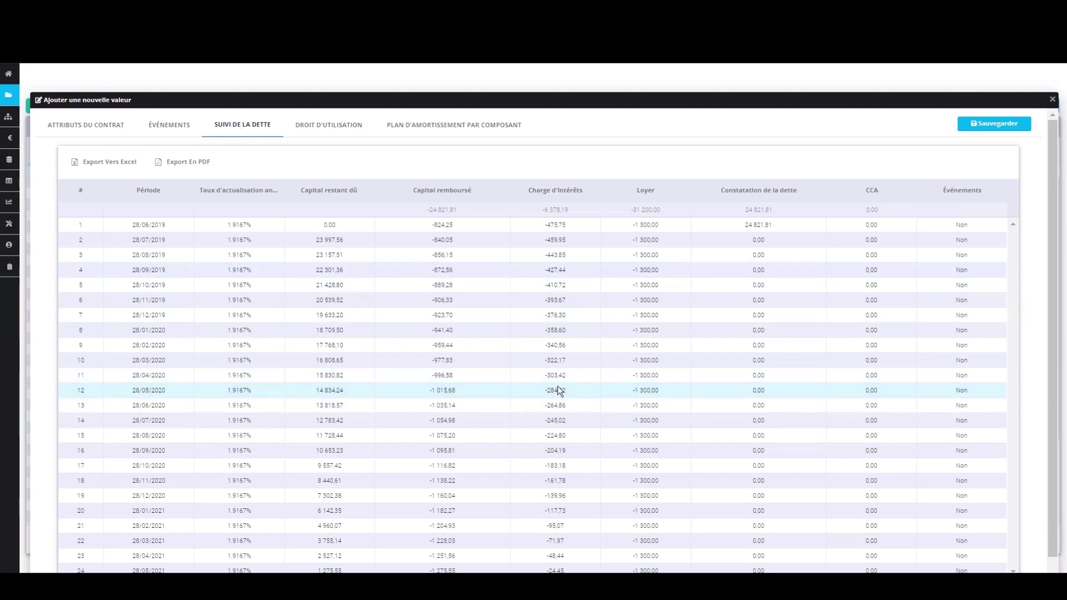
left_click(643, 347)
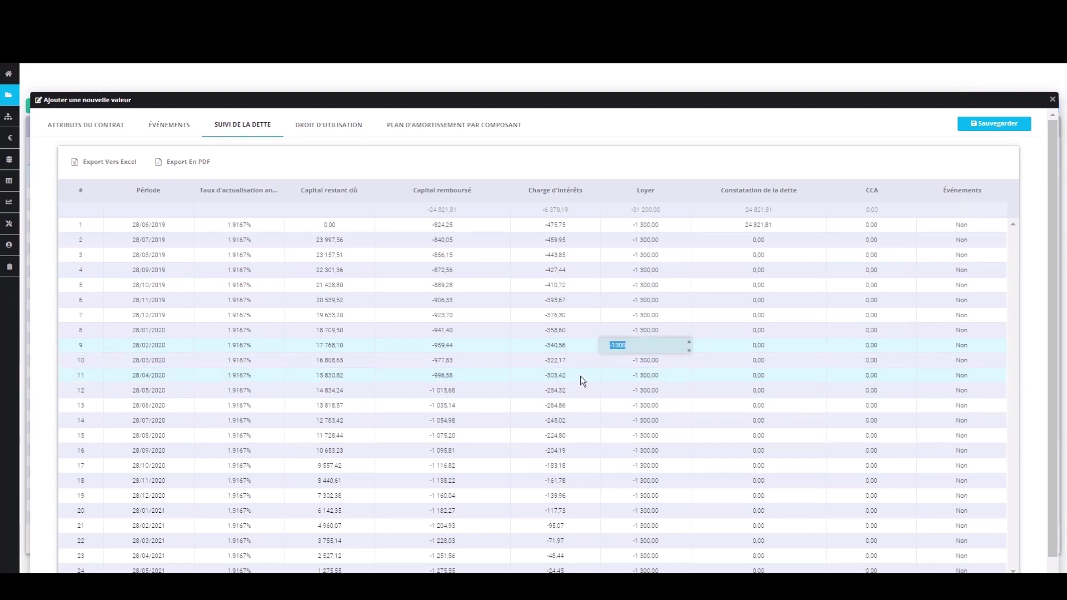
type("1400")
key("Return")
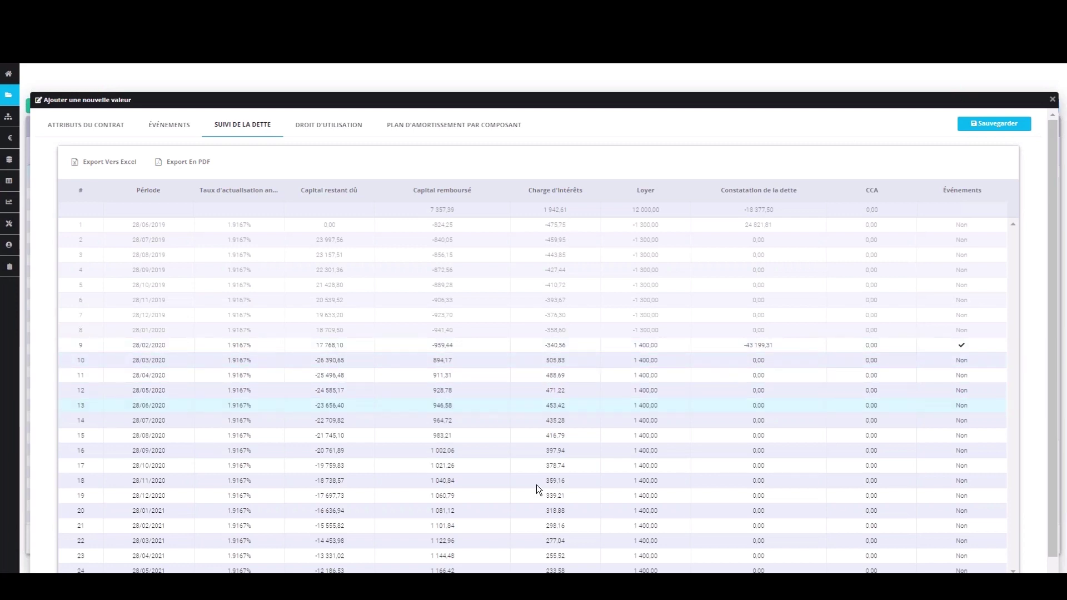
Change the discount rate of period 13, dated 28/06/2020, to 1.9182 % in the debt schedule.
left_click(269, 408)
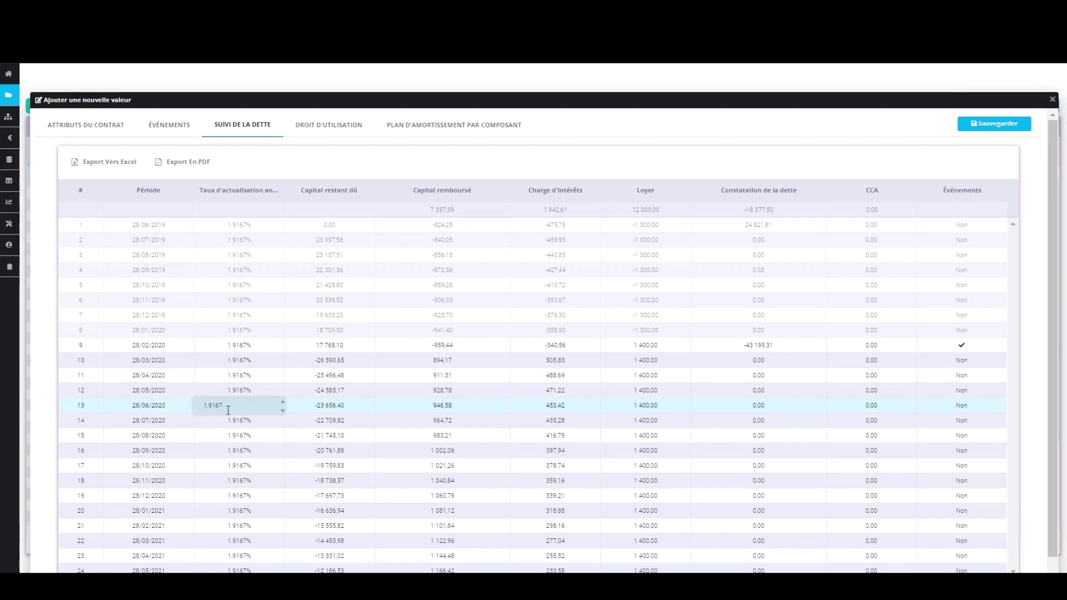
left_click_drag(216, 406, 238, 406)
type("82")
key("Return")
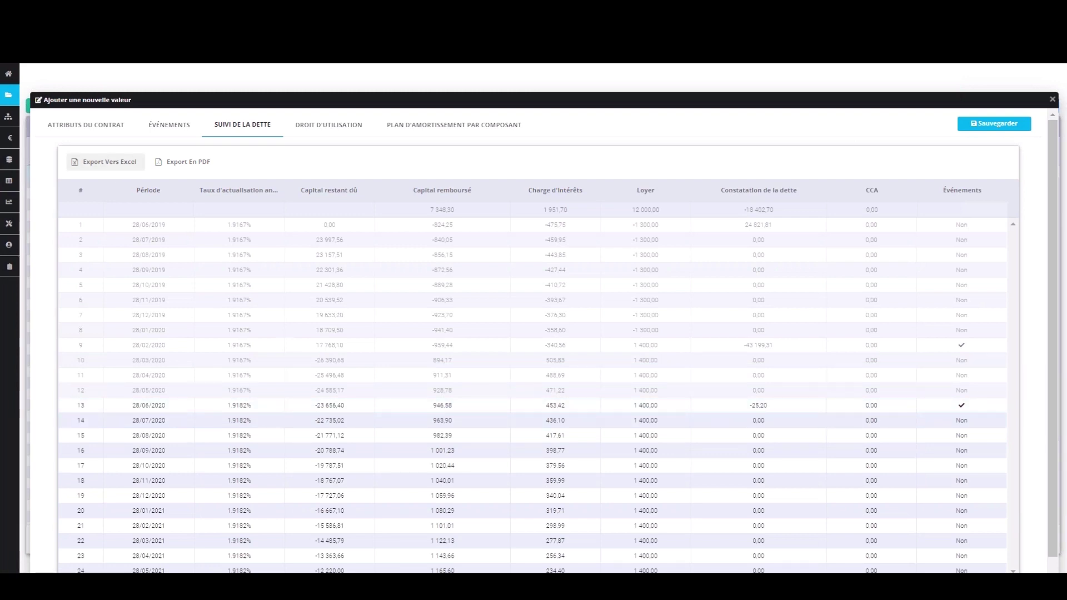
Export the debt schedule to Excel, view the exported sheet and return to the contract.
left_click(106, 161)
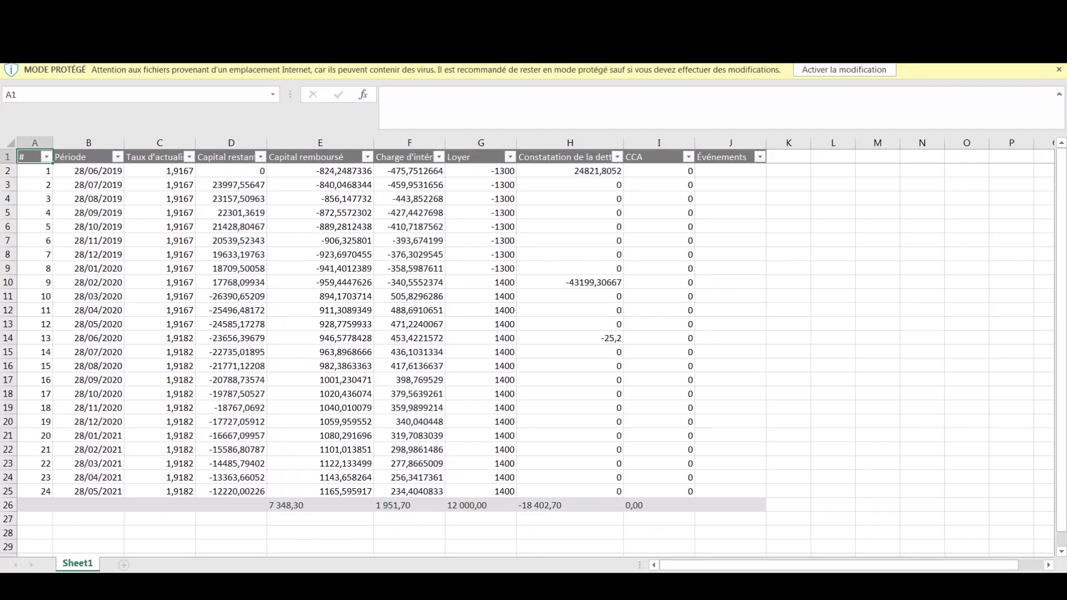
left_click(278, 270)
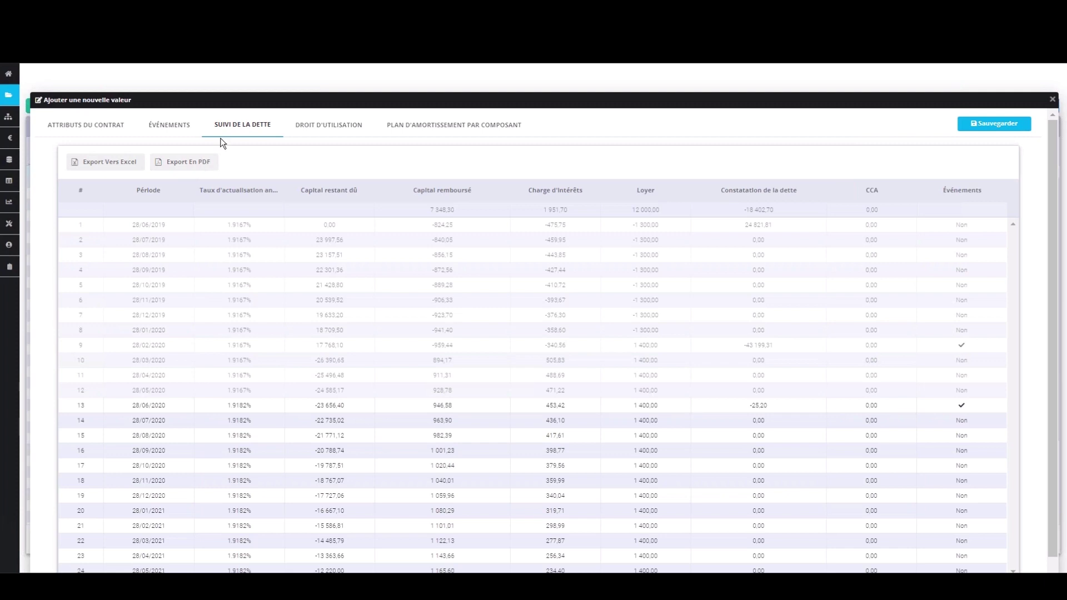
Create a new contract event dated 31/07/2020 with the description EVENT majo IND.
left_click(172, 125)
left_click(89, 161)
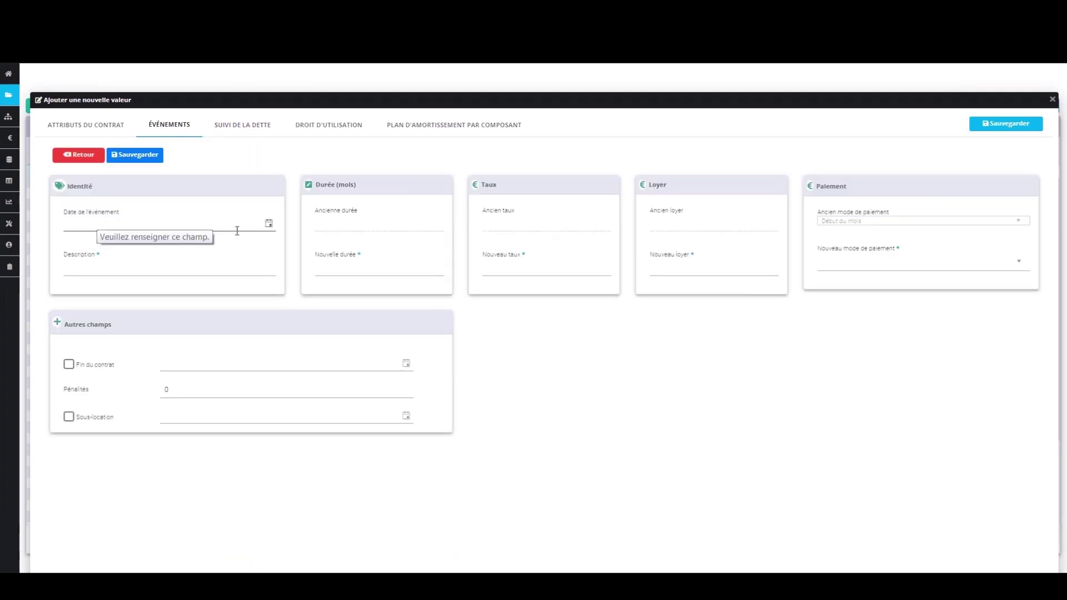
left_click(270, 228)
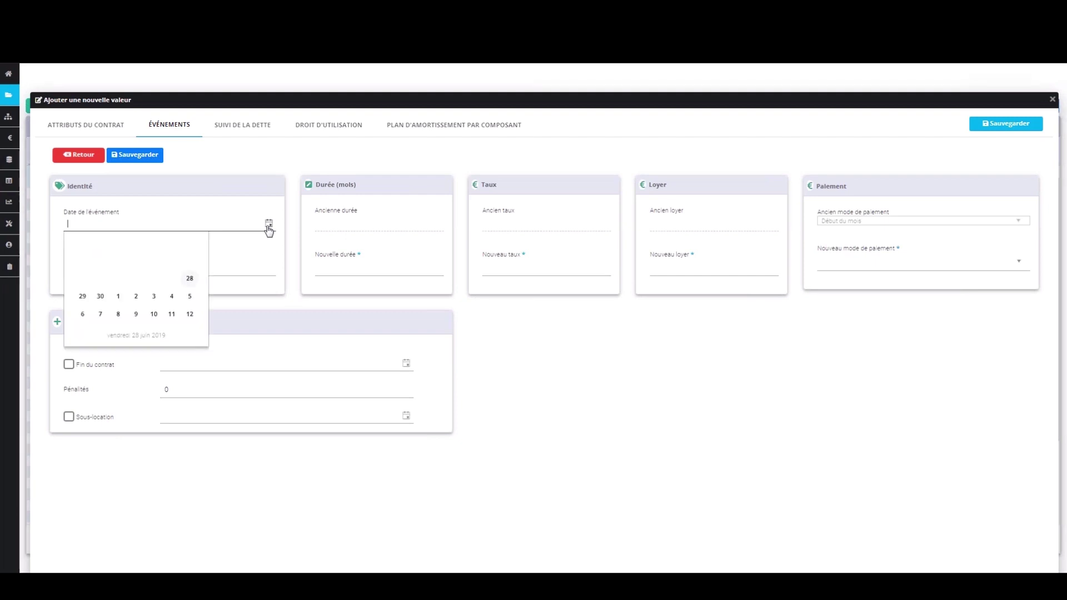
left_click(189, 244)
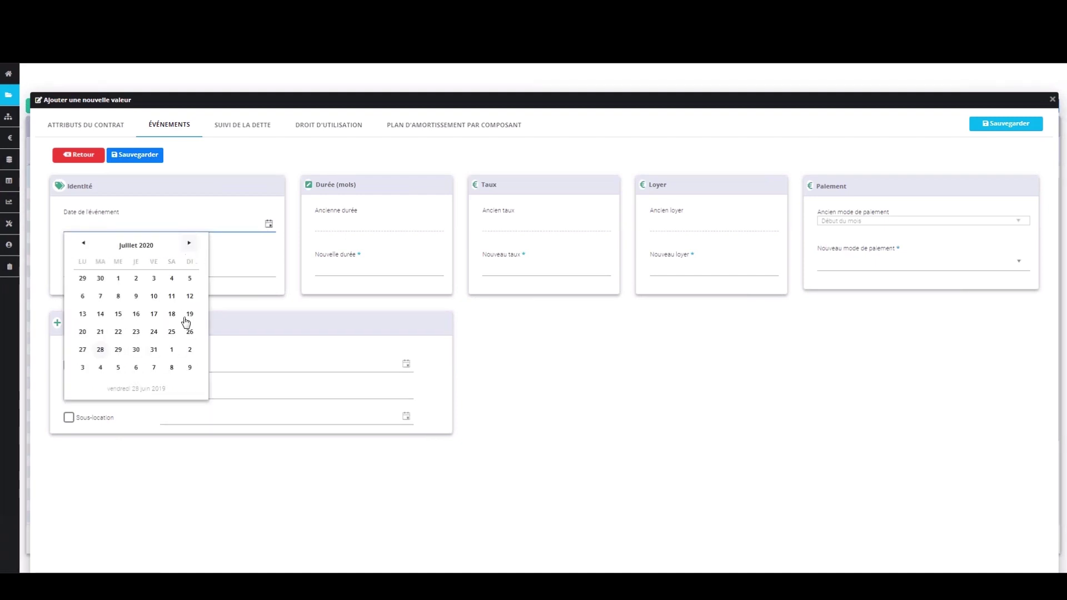
left_click(154, 349)
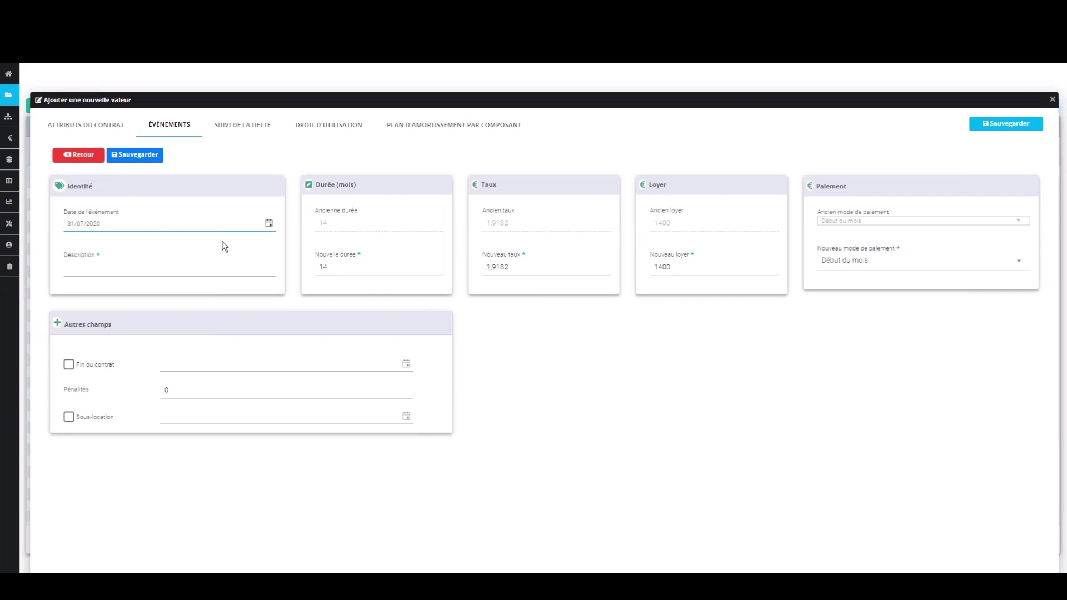
left_click(224, 264)
type("EVENT majo IND")
Set the event's new rent (Nouveau loyer) to 1500.
left_click(669, 268)
left_click(668, 268)
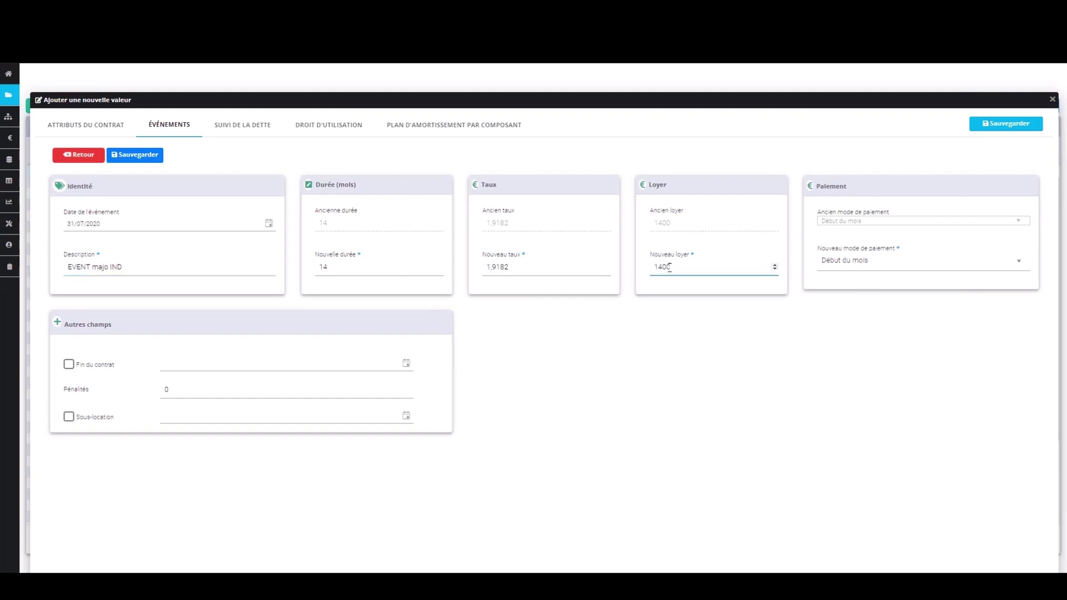
left_click(662, 267)
key("BackSpace")
type("5")
left_click(662, 311)
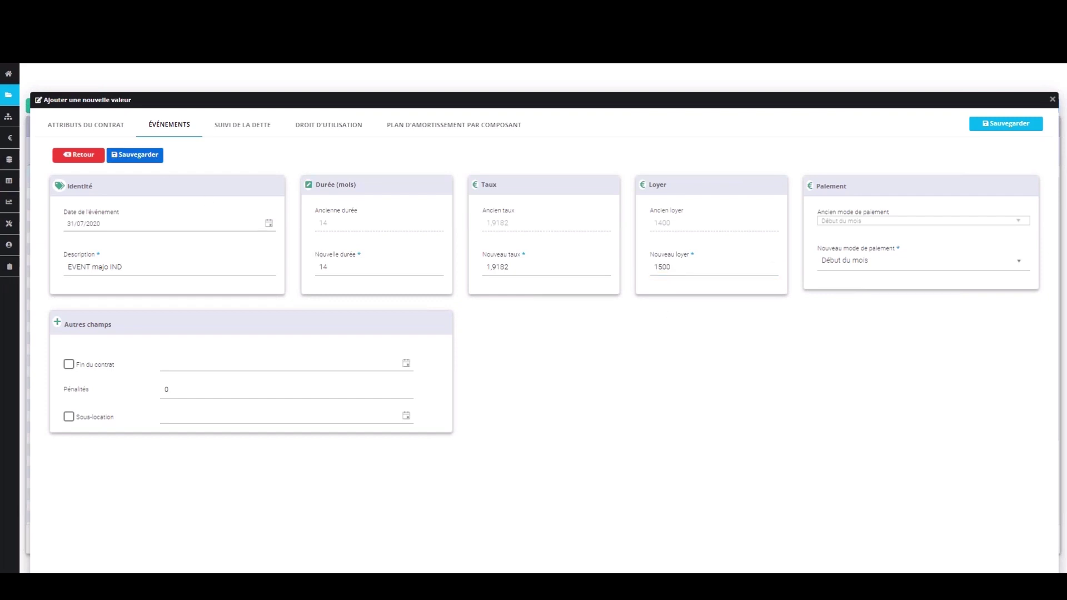
left_click(69, 365)
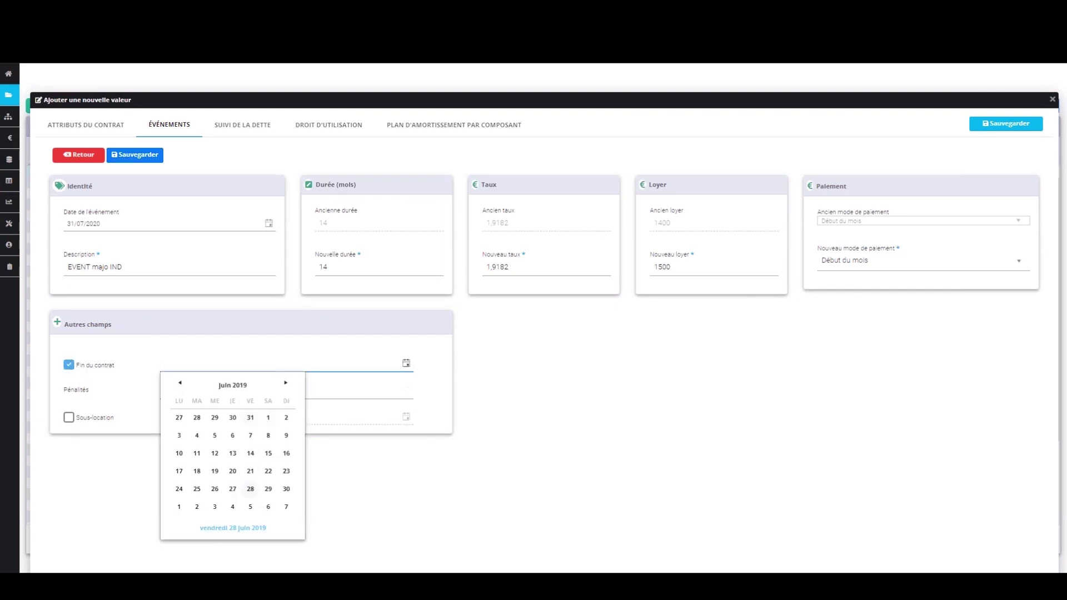
type("08/06/2019")
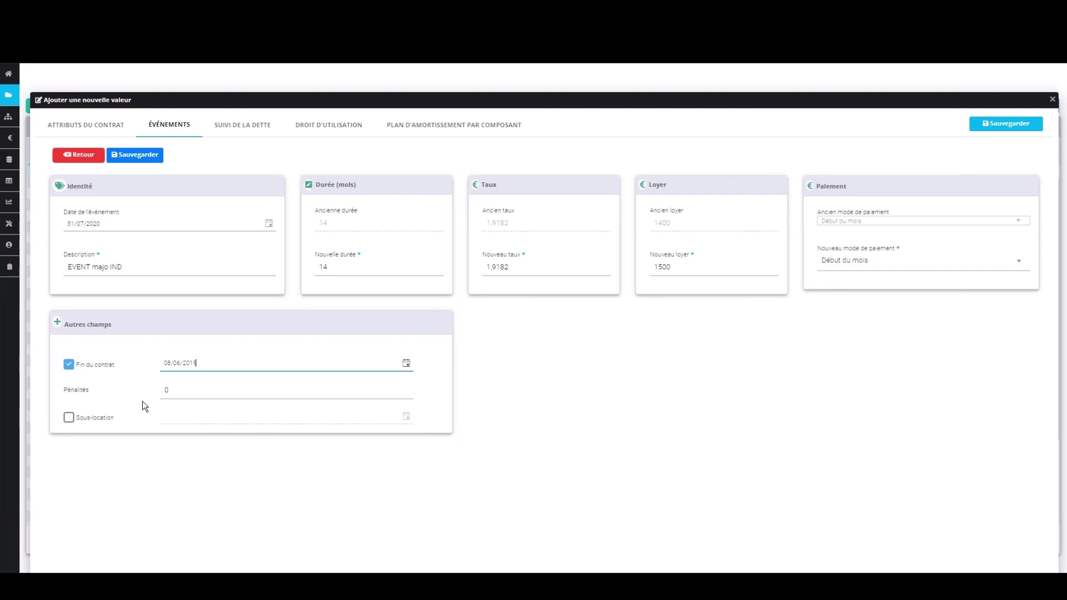
left_click(69, 364)
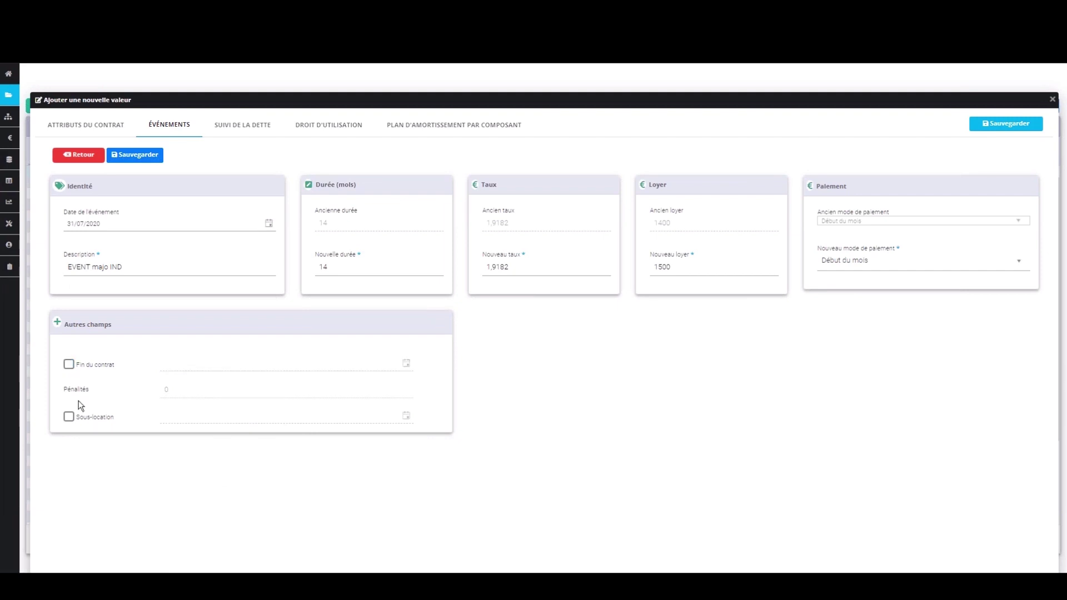
Save the event and check the recalculated debt schedule before returning to the contract attributes.
left_click(134, 155)
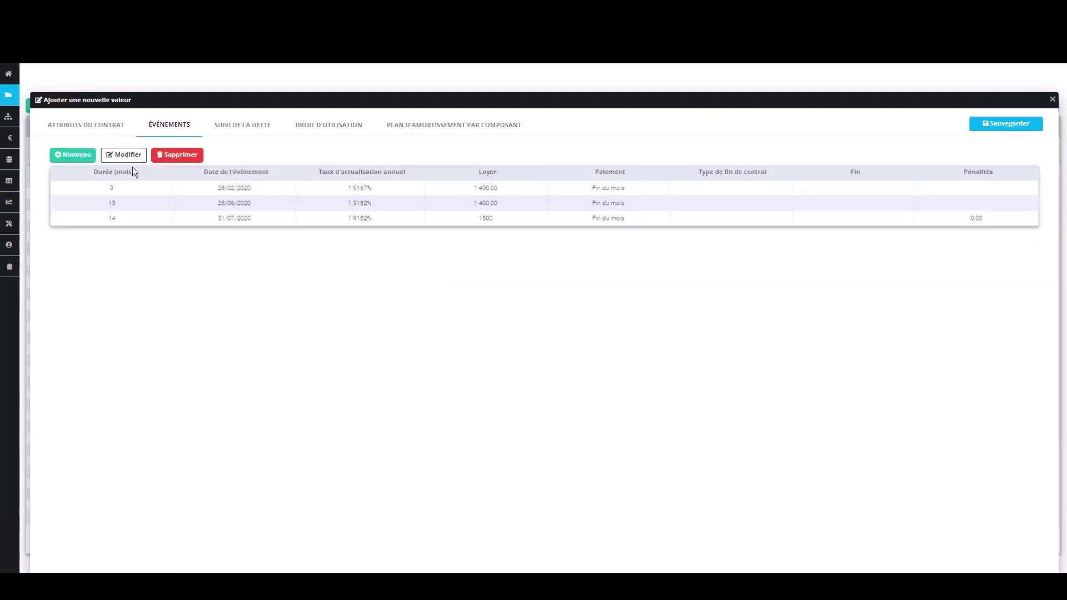
left_click(232, 137)
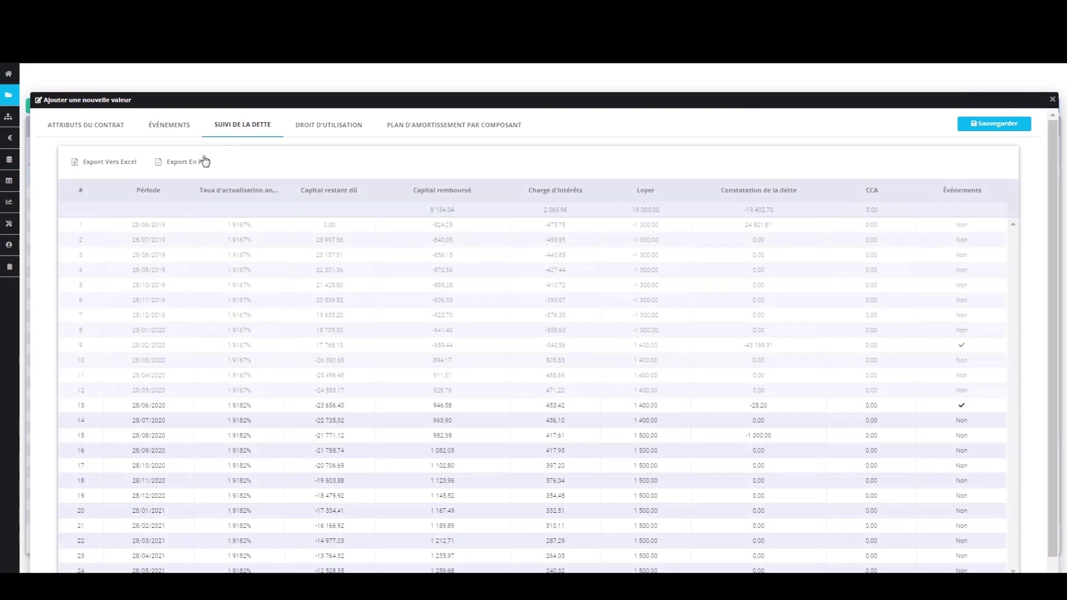
left_click(84, 126)
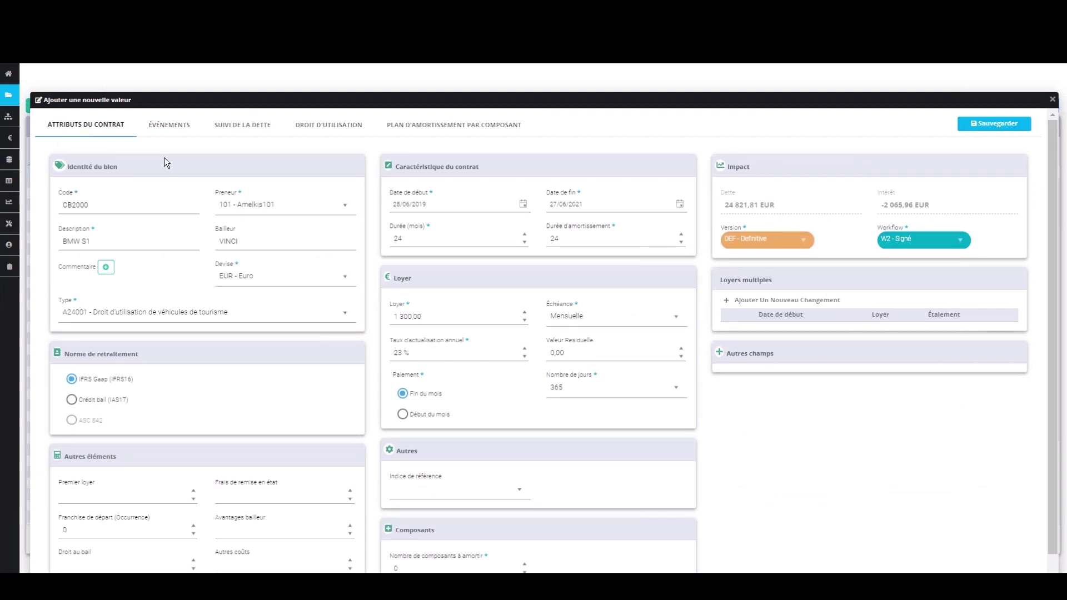
Set the contract's number of components to amortise to 3 and open the amortisation plan by component.
scroll(162, 166, "down", 1)
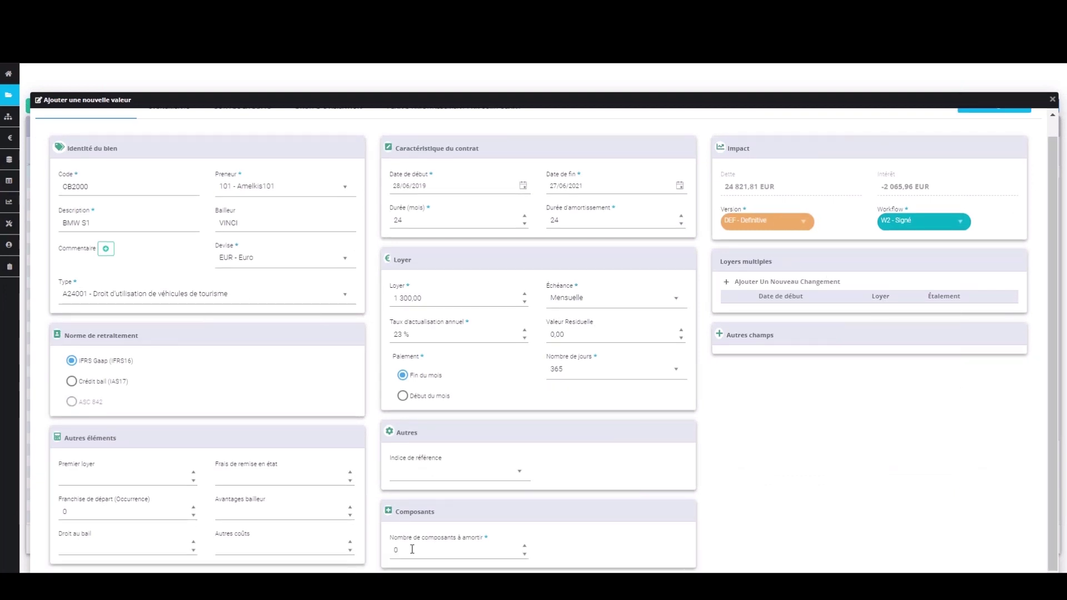
left_click_drag(418, 550, 385, 551)
scroll(378, 550, "up", 1)
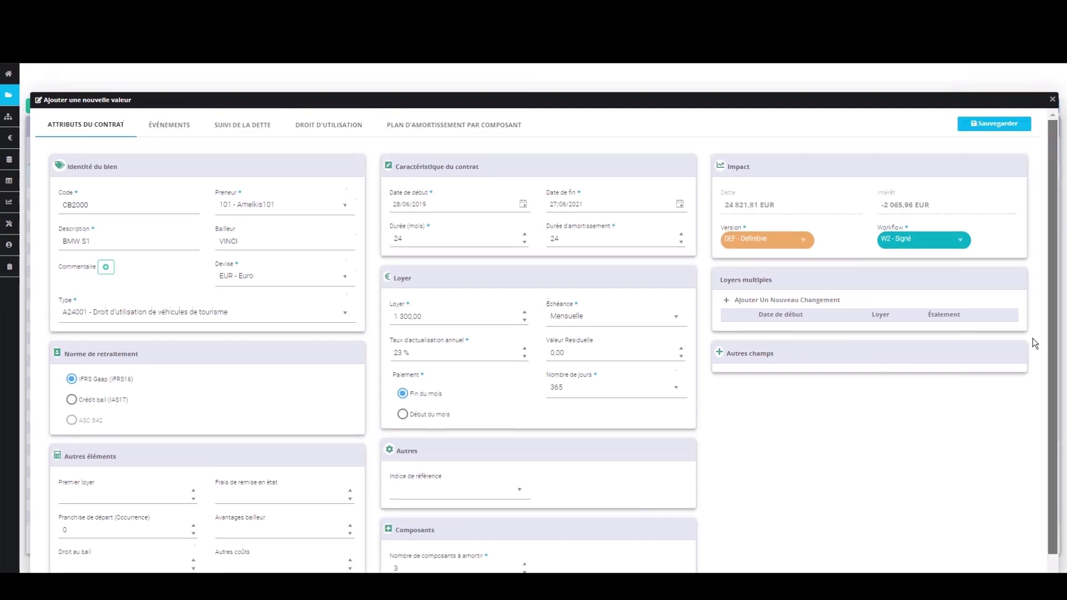
left_click(448, 125)
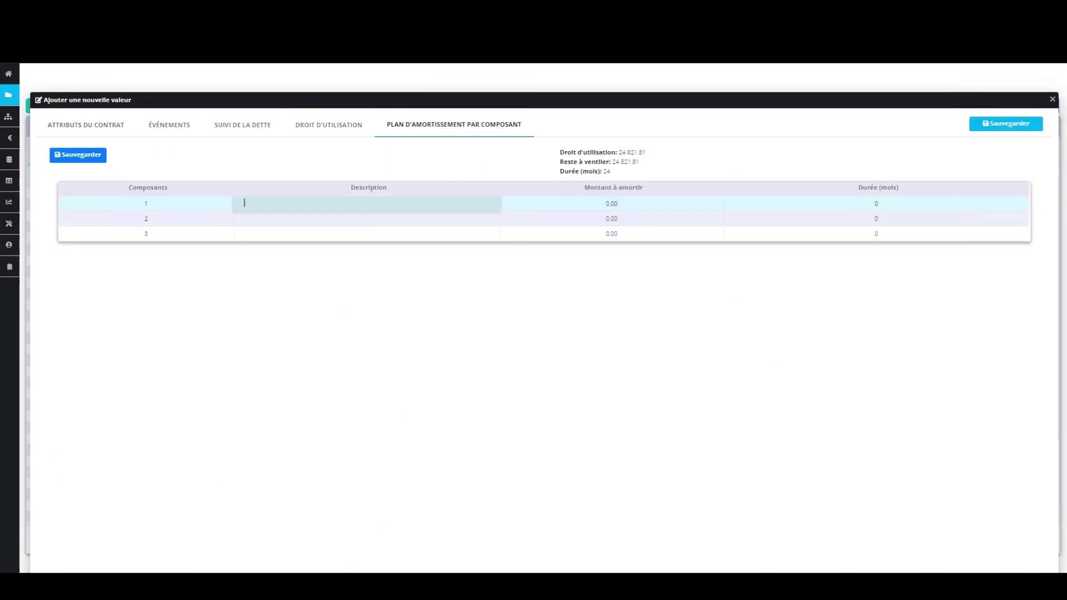
Describe the three components as BATIMENT, FENETRE and RADIATEUR.
type("BATIMENT")
key("Return")
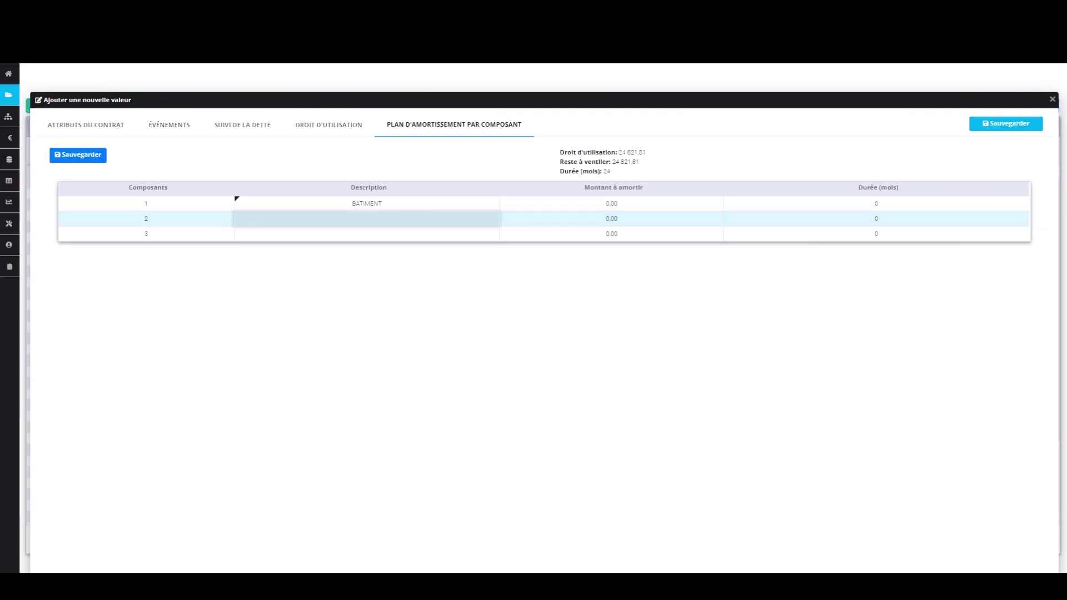
type("FENETRE")
key("Return")
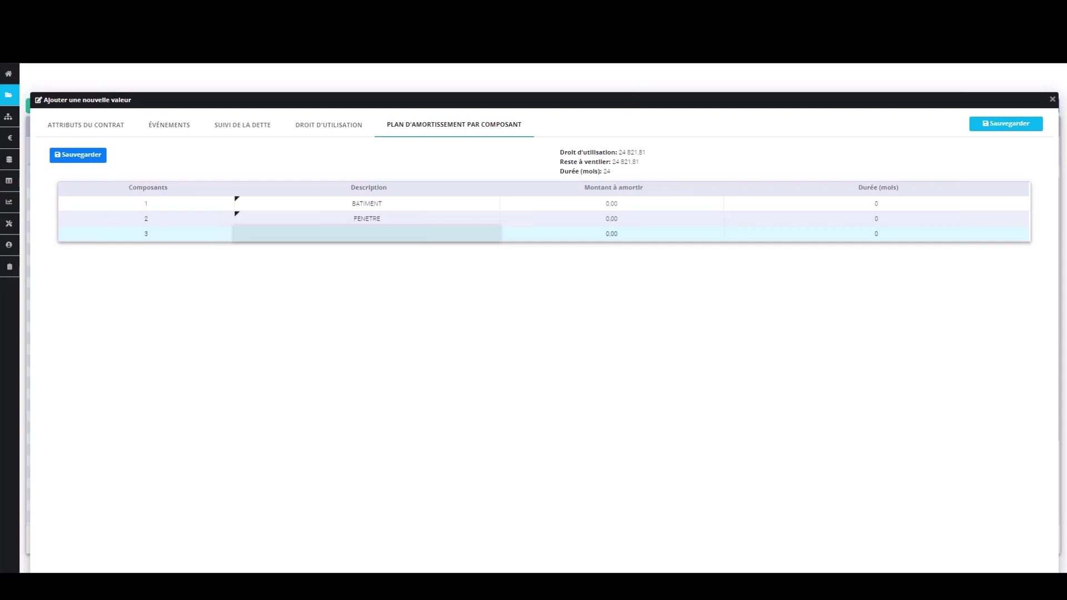
type("RADIATEUR")
key("Return")
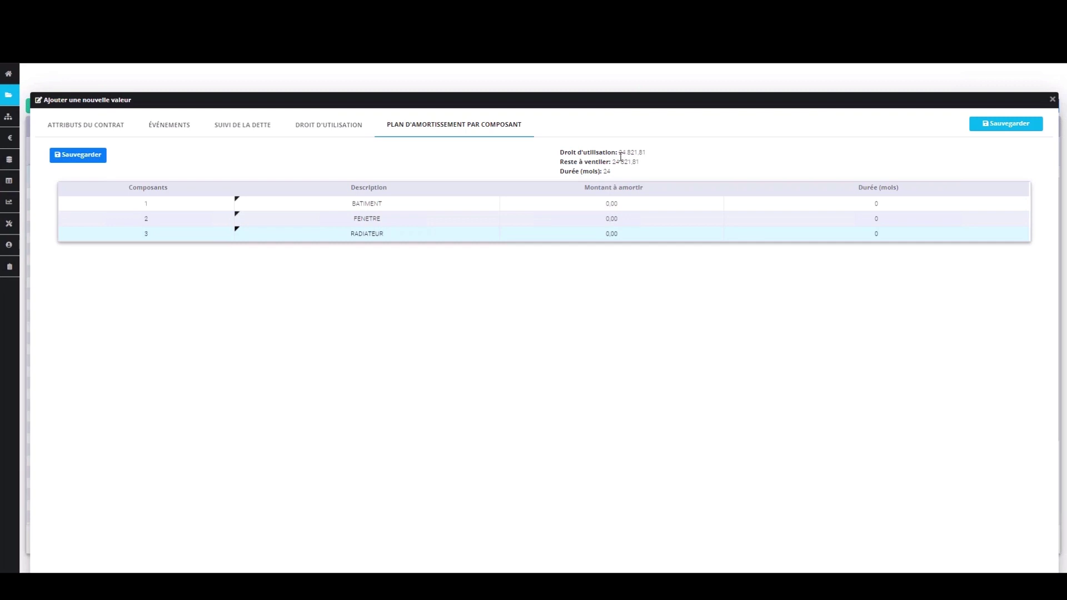
Set the BATIMENT component's amount to amortise to 20000 and its duration to 24 months.
double_click(513, 203)
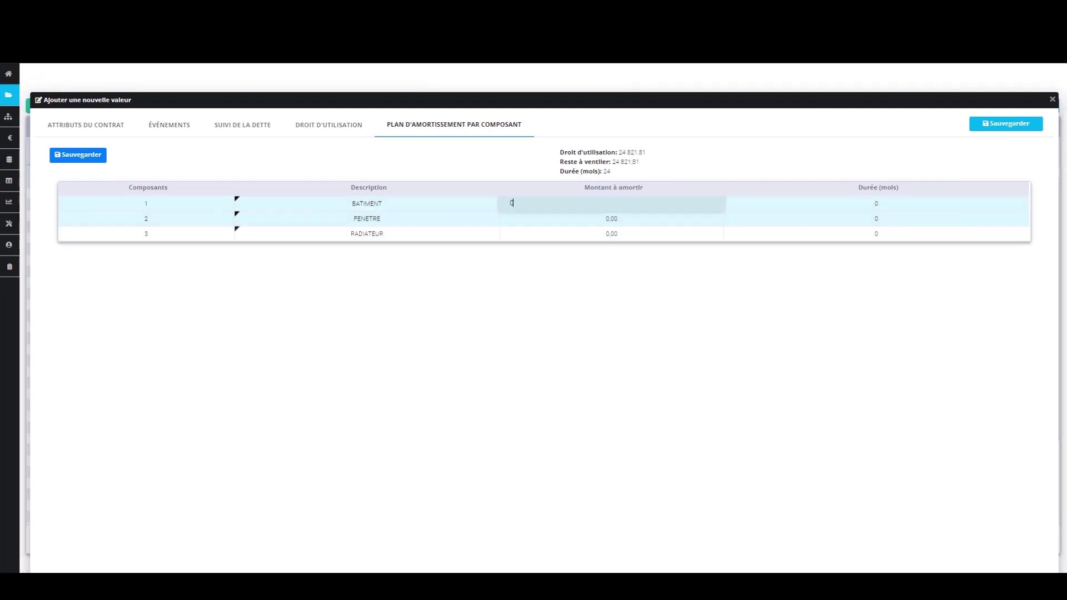
type("20000")
double_click(800, 209)
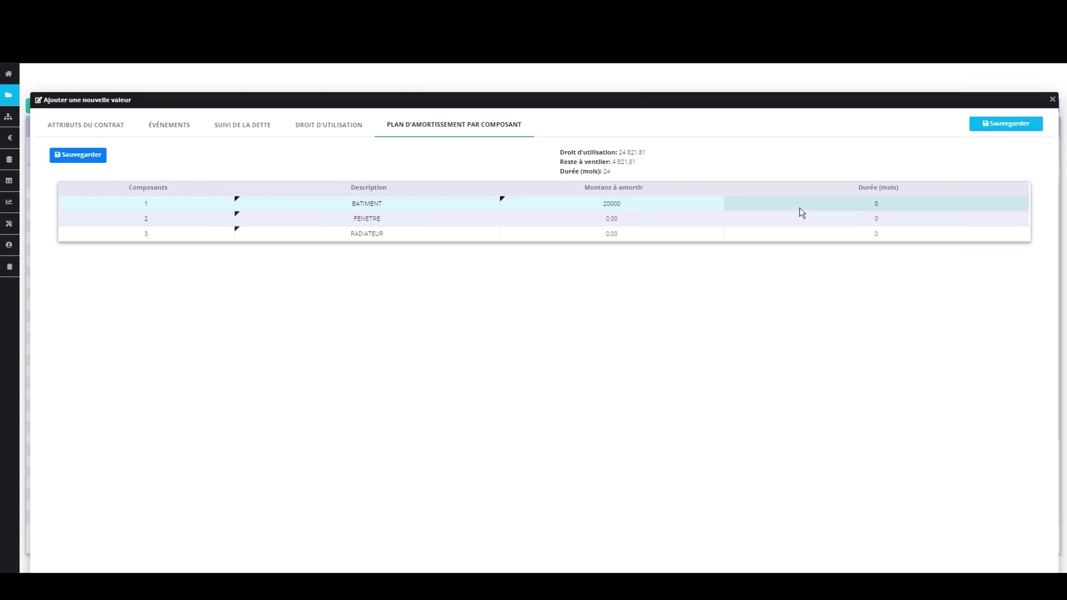
key("BackSpace")
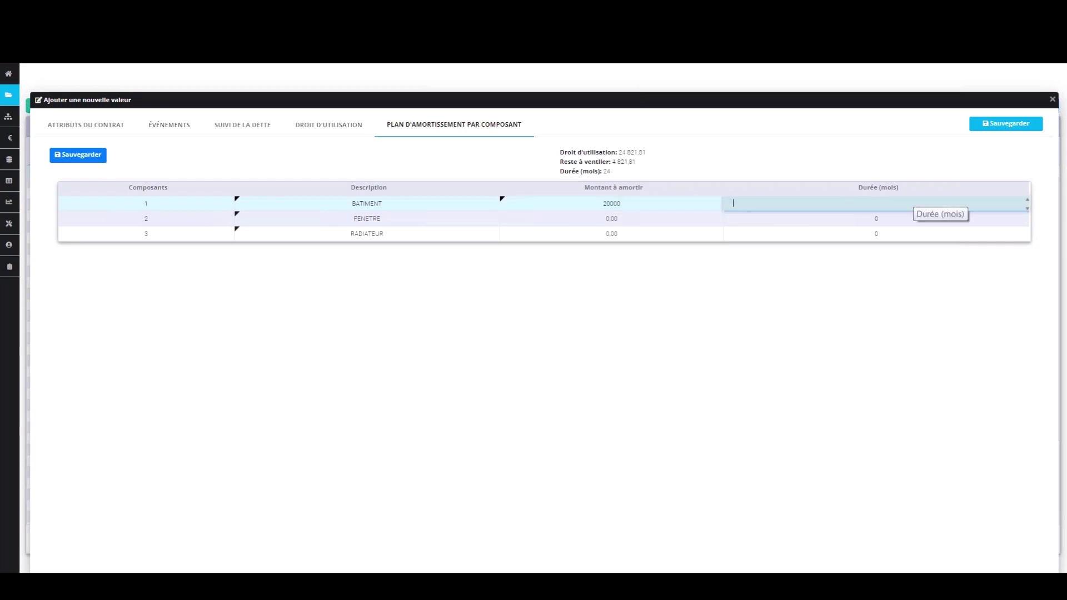
type("24")
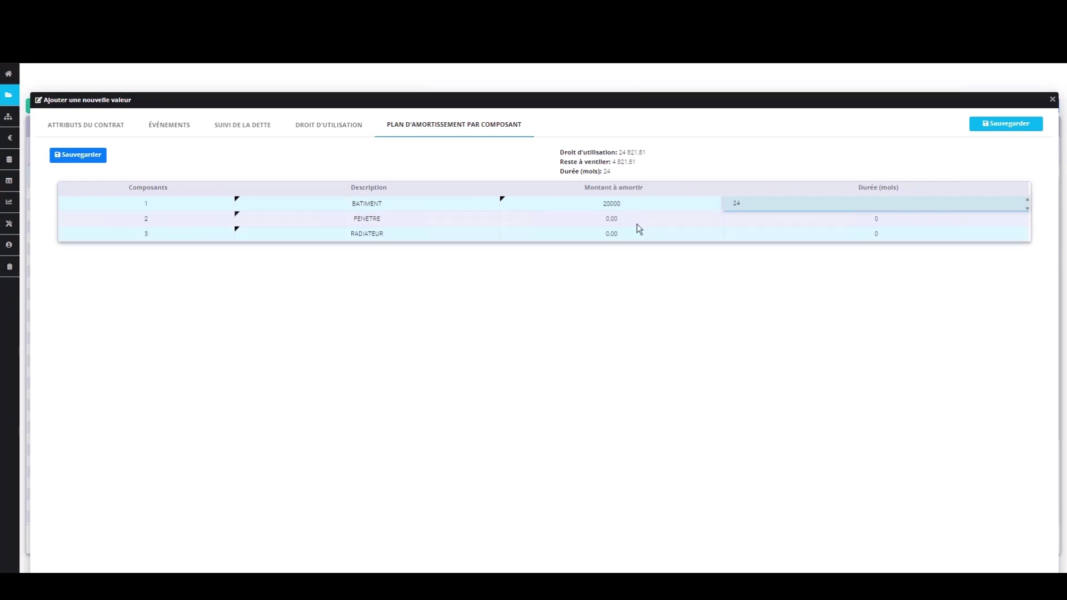
Set the FENETRE component's amount to amortise to 4000 and its duration to 7 months.
double_click(506, 218)
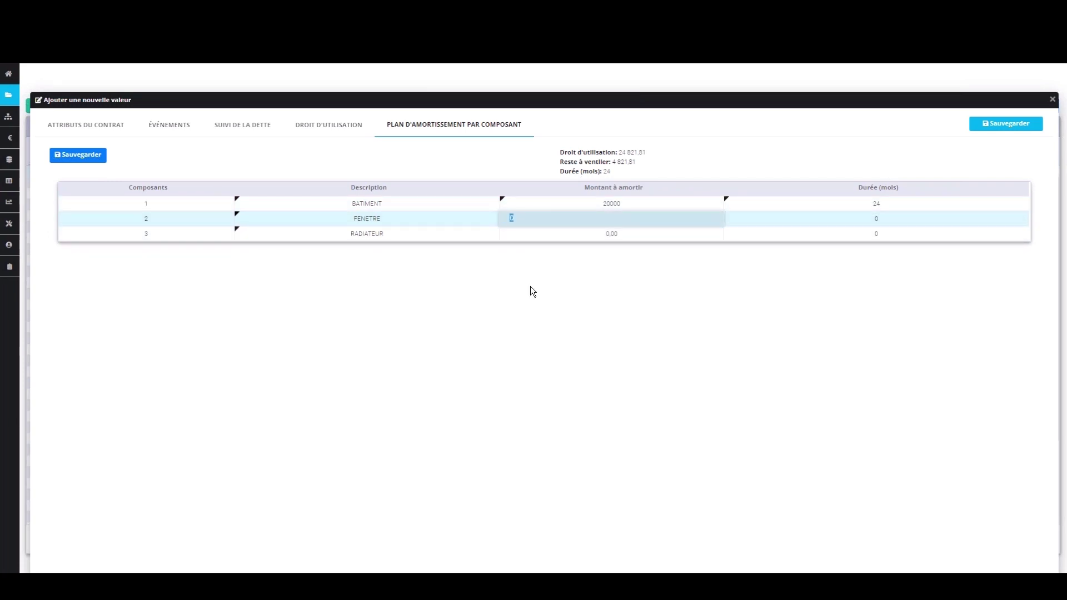
type("4000")
double_click(834, 218)
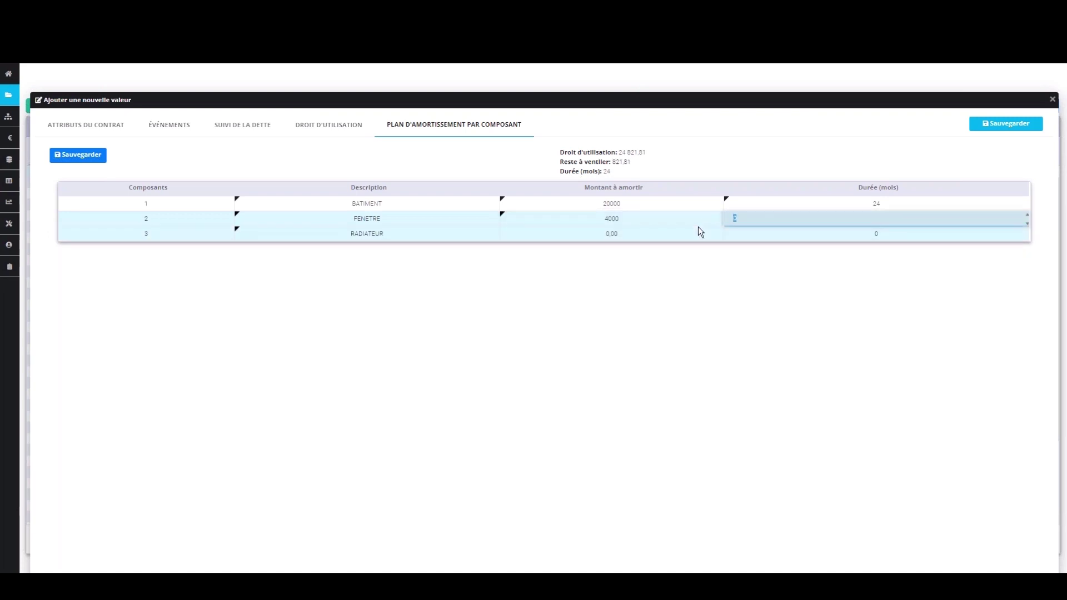
type("7")
key("Return")
Set the RADIATEUR component's amount to 821,81 and its duration to 2 months, then save the component plan.
double_click(621, 239)
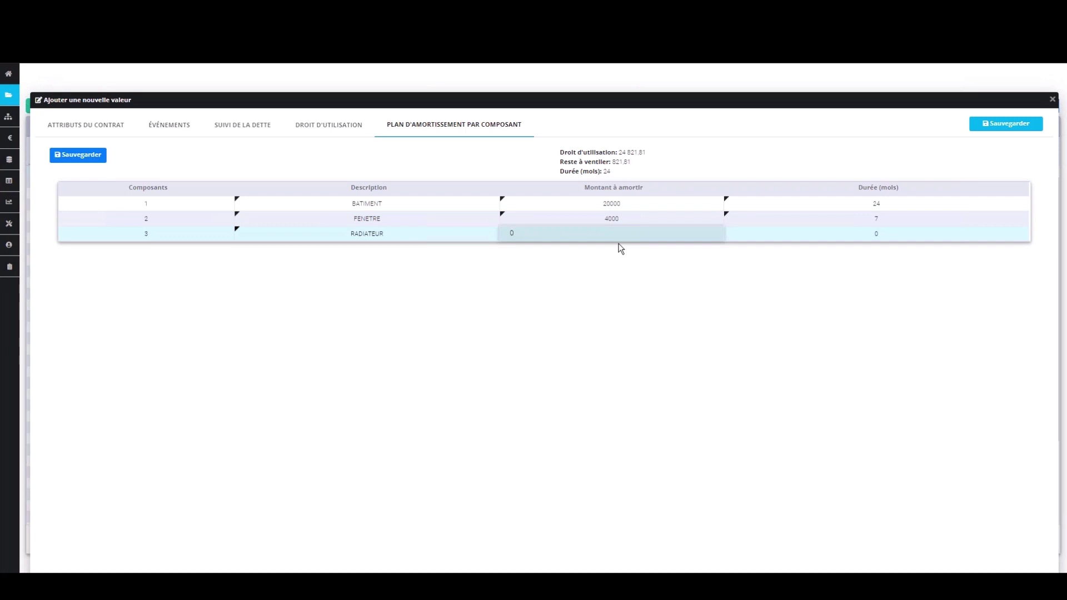
key("BackSpace")
type("821")
type(",81")
double_click(901, 231)
key("ctrl+a")
type("2")
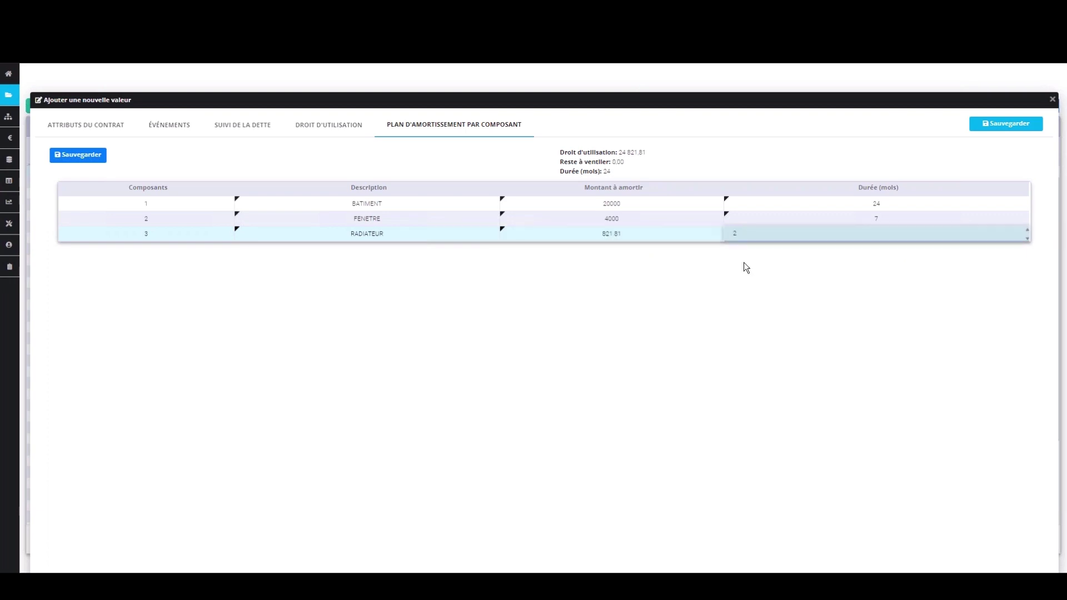
left_click(744, 264)
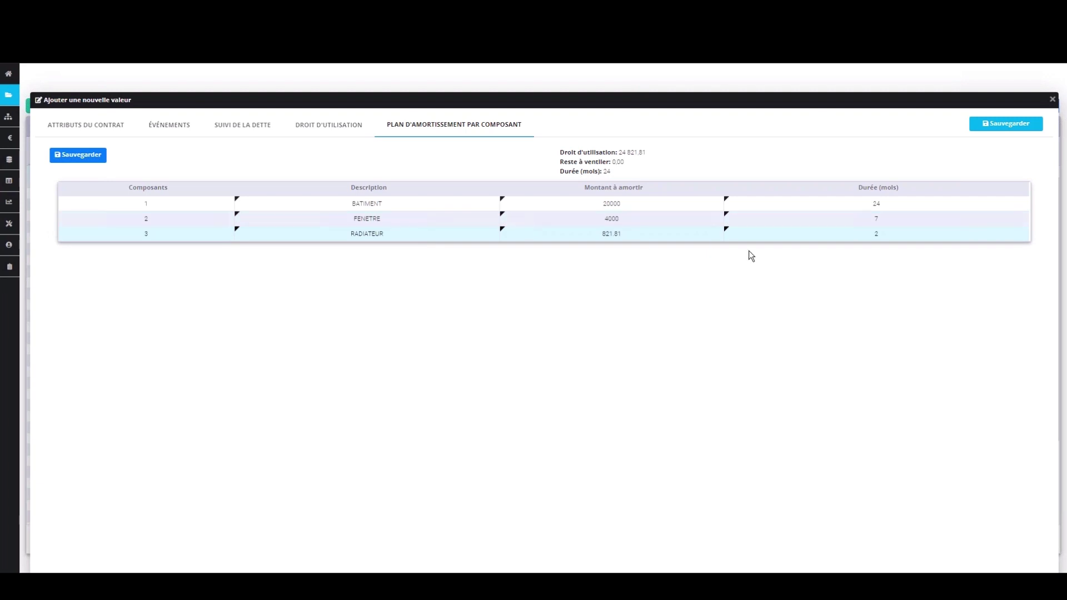
left_click(77, 155)
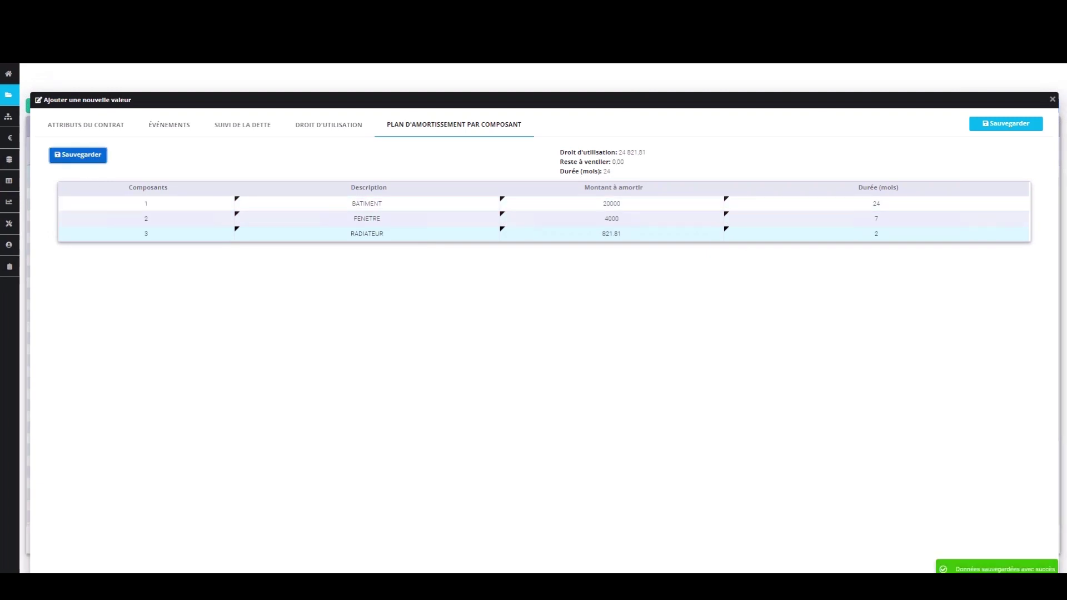
Examine the right-of-use (Droit d'utilisation) schedules by component, including RADIATEUR and BATIMENT, and for all values combined.
left_click(307, 128)
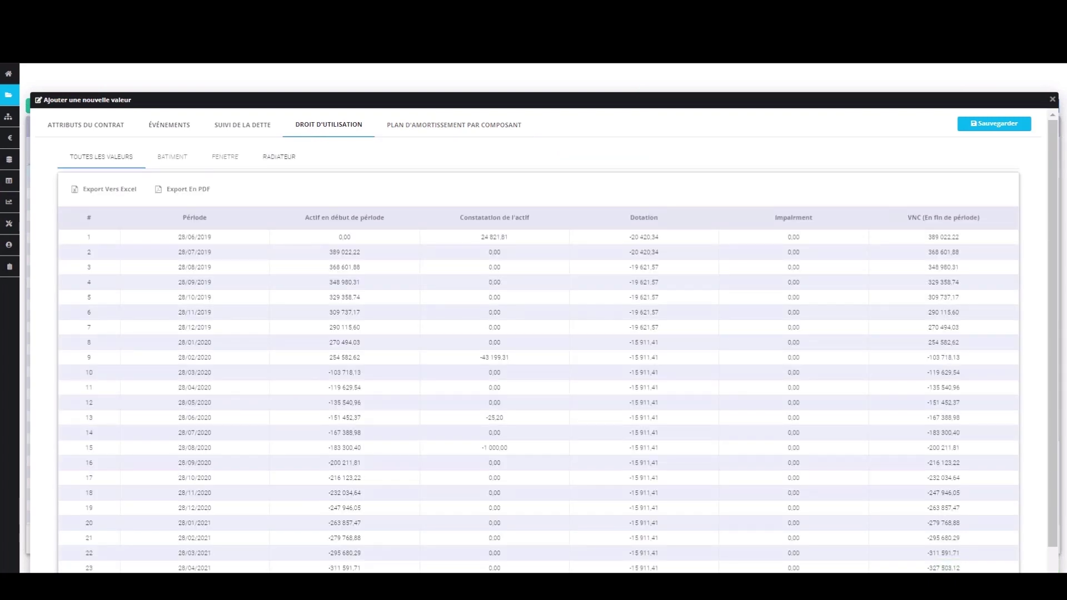
left_click(286, 160)
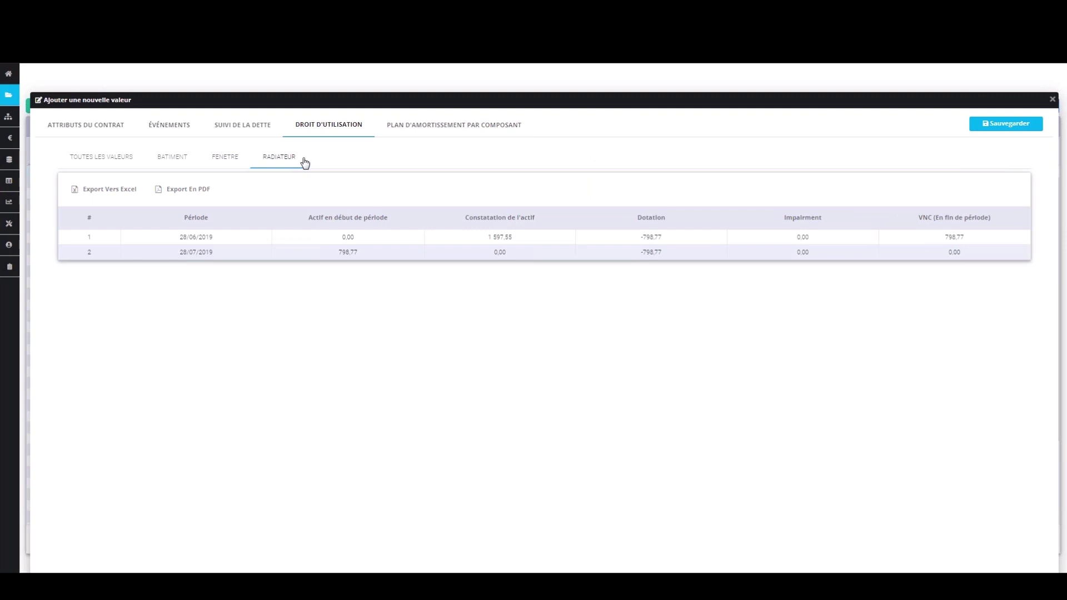
left_click(201, 168)
left_click(184, 165)
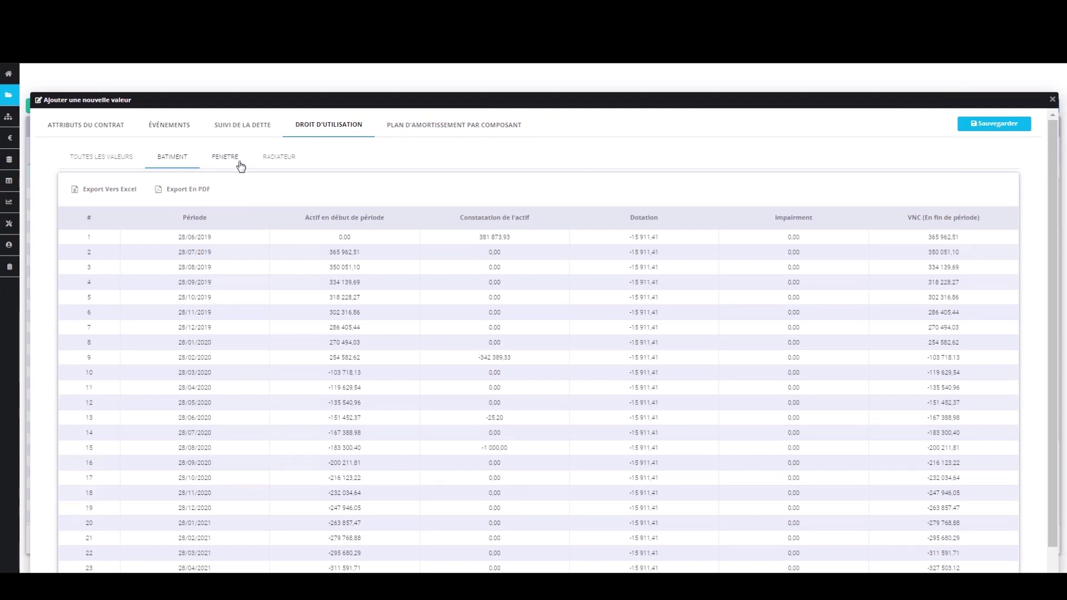
left_click(115, 161)
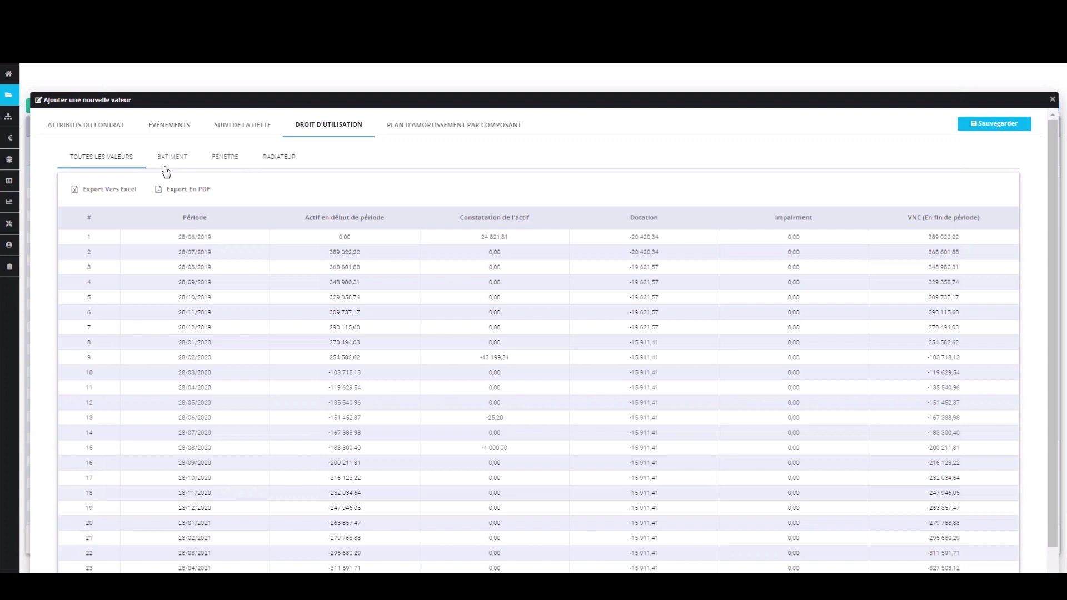
Add a rent change of 1000 to the multiple rents (Loyers multiples) in the contract attributes.
left_click(117, 131)
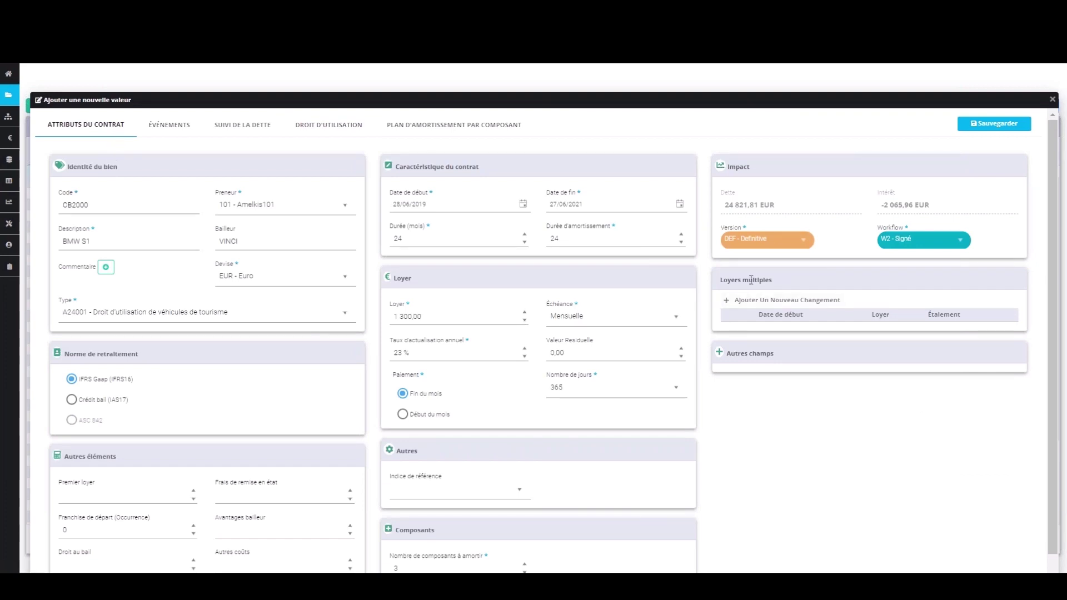
left_click(728, 303)
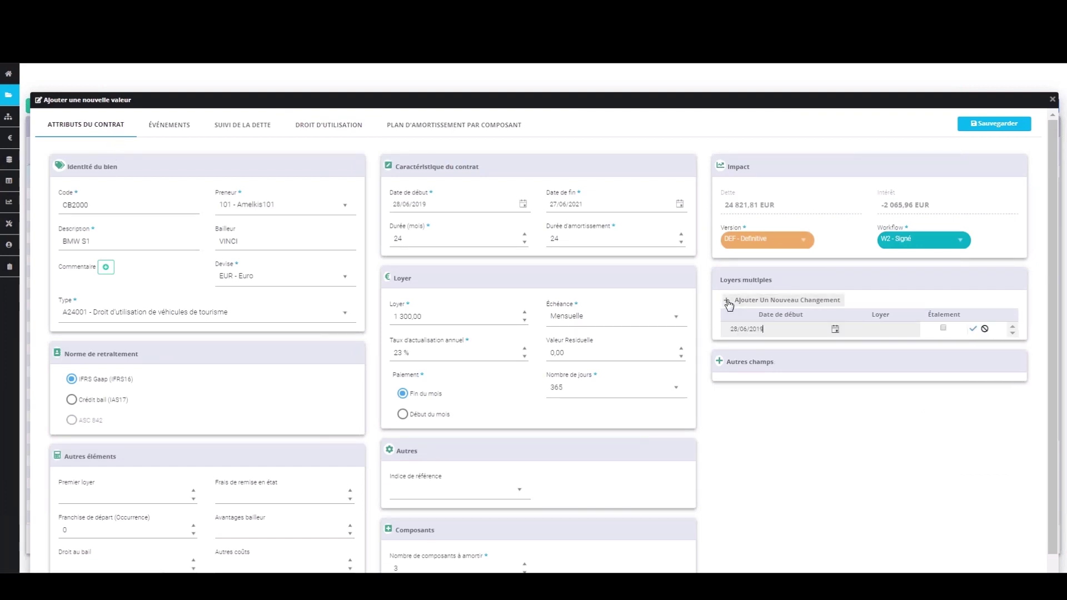
left_click(884, 332)
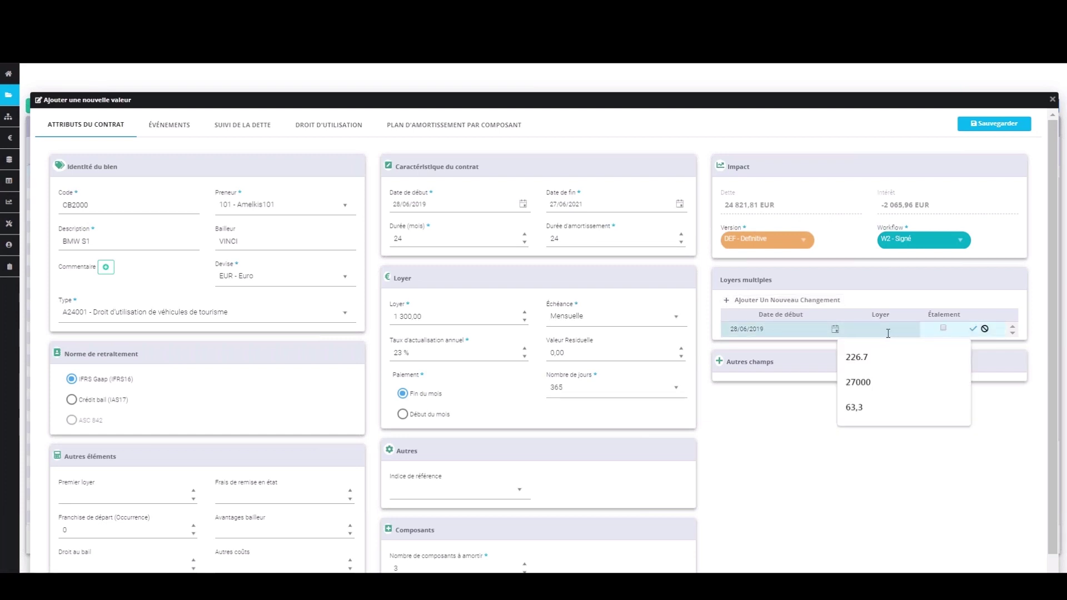
type("1000")
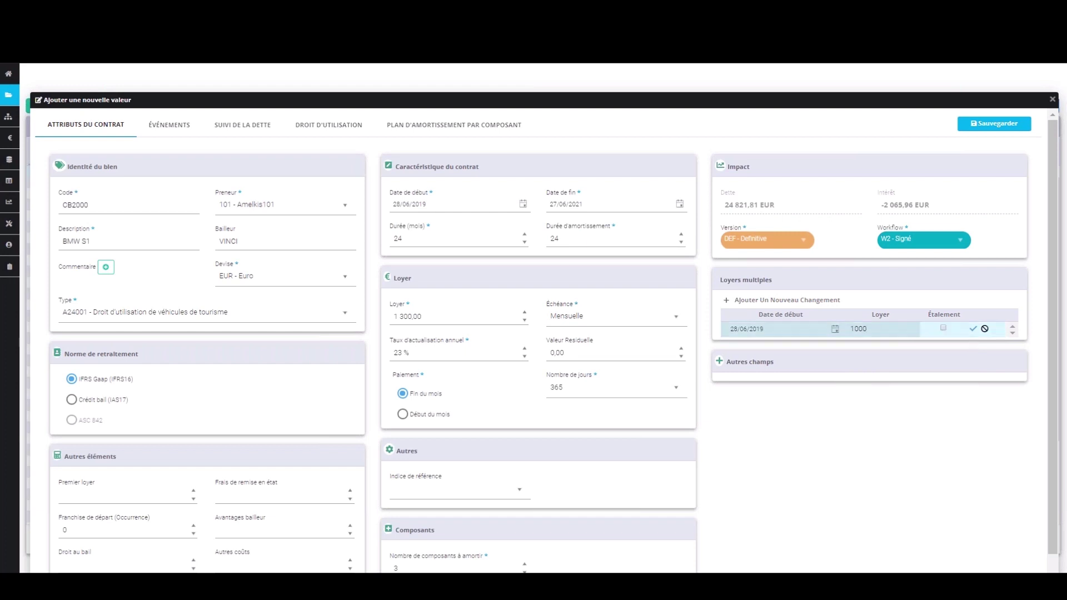
left_click(974, 329)
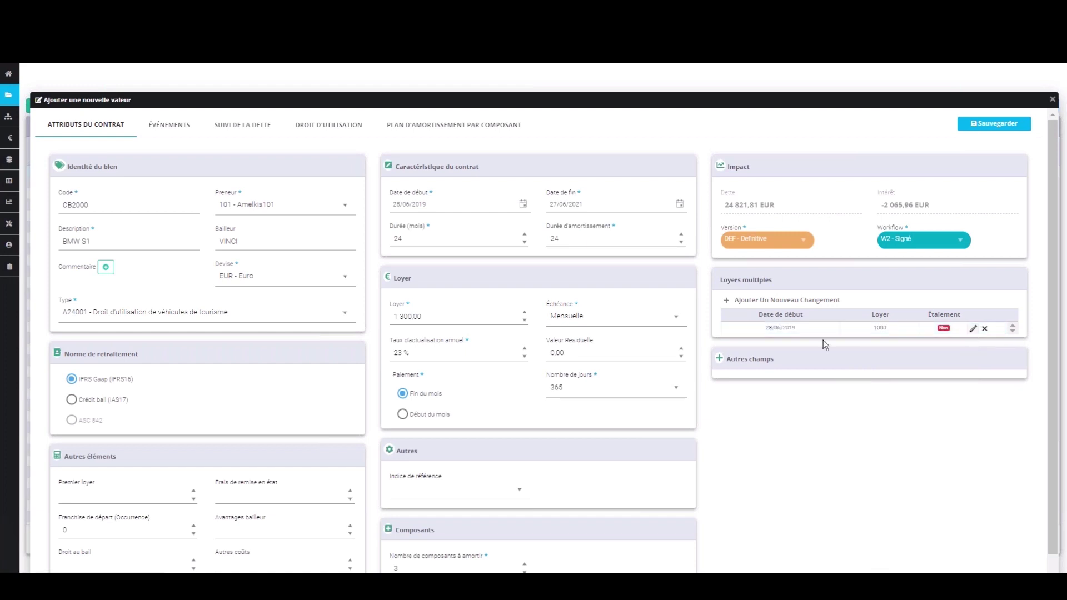
Add a second rent change of 1300 and check the debt schedule before returning to the contract attributes.
left_click(728, 301)
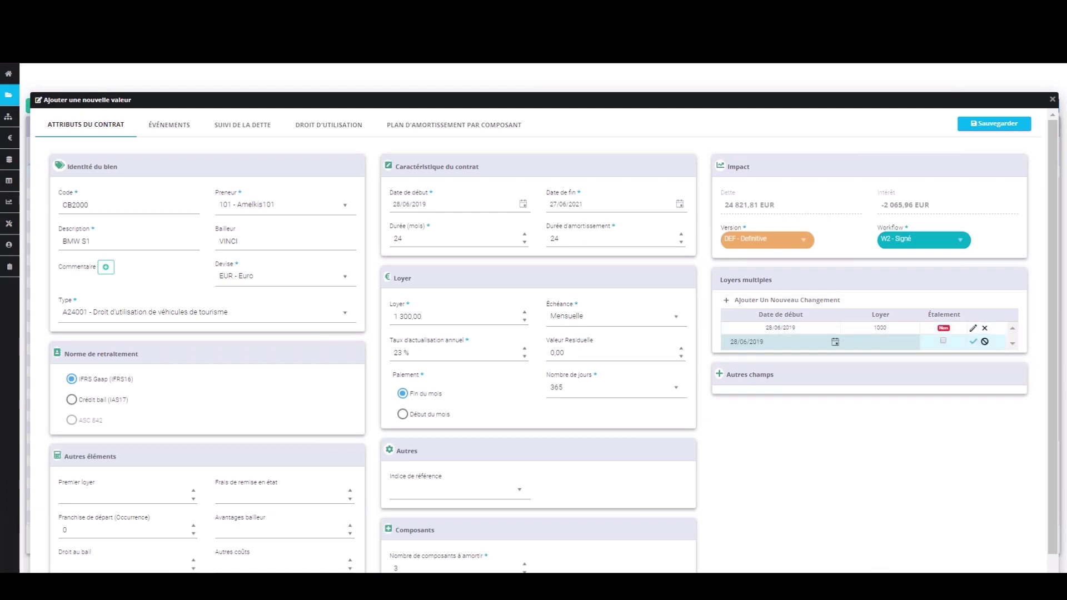
left_click(887, 341)
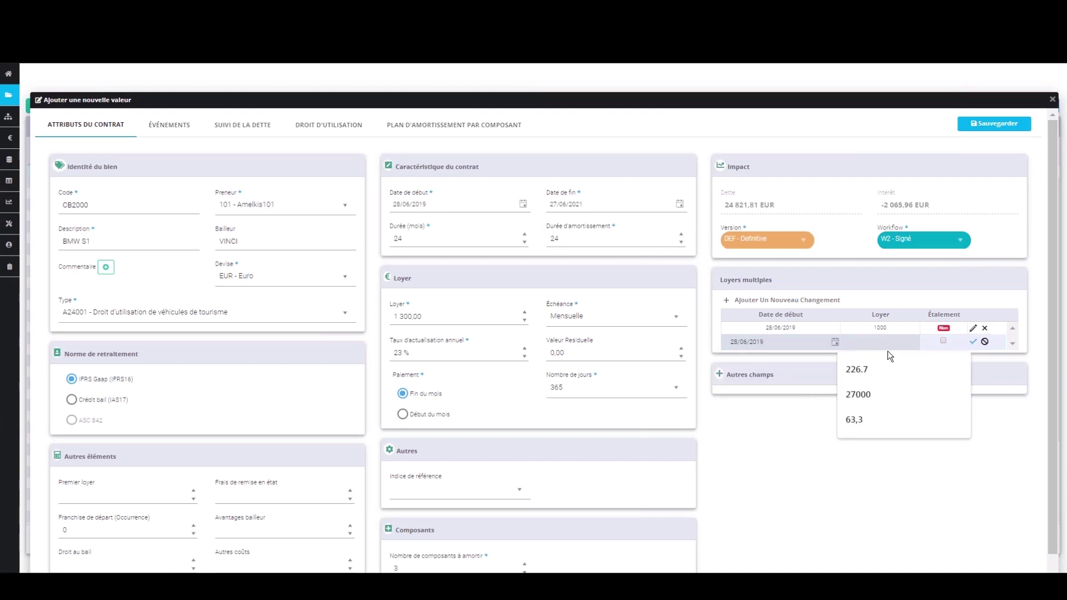
type("1300")
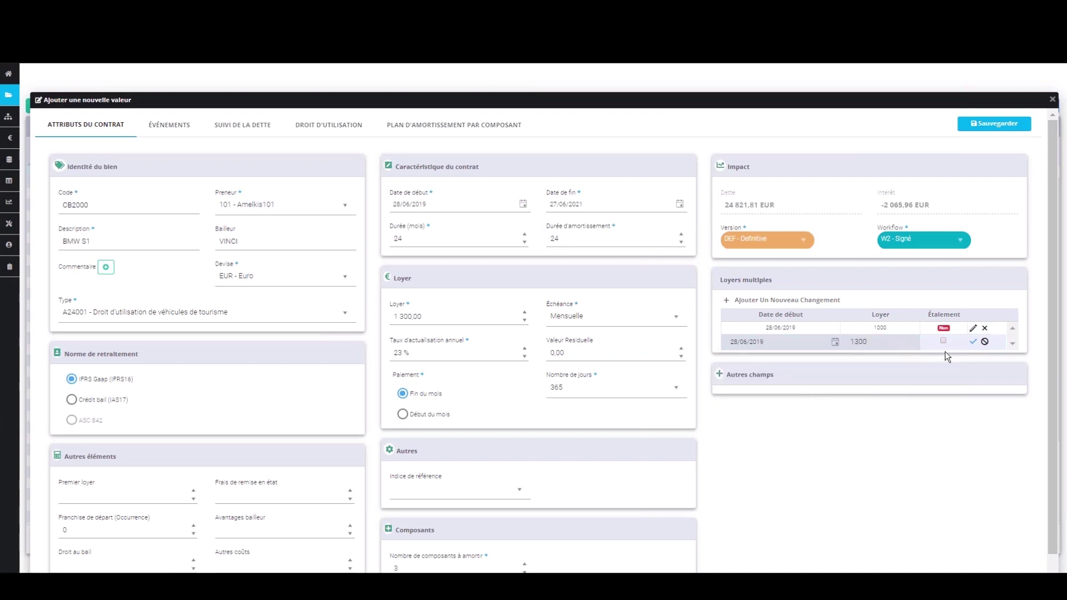
left_click(972, 341)
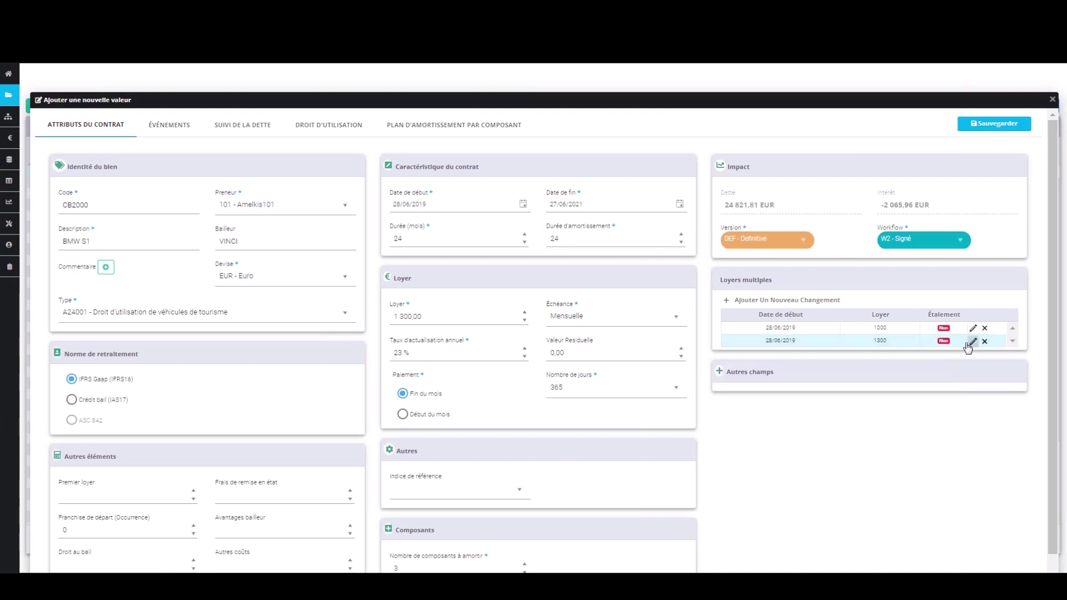
left_click(261, 131)
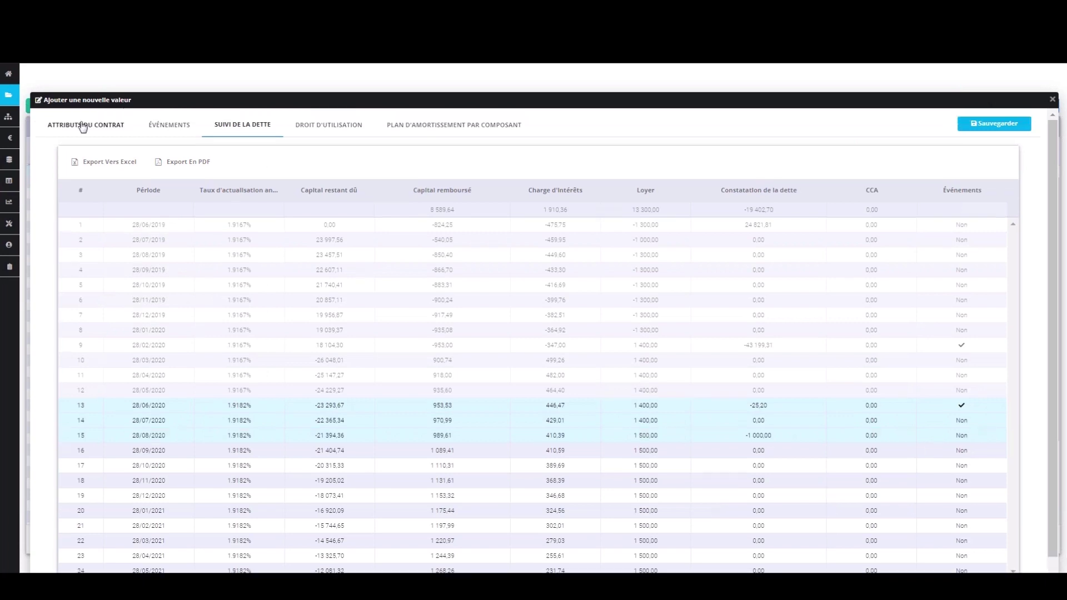
left_click(81, 124)
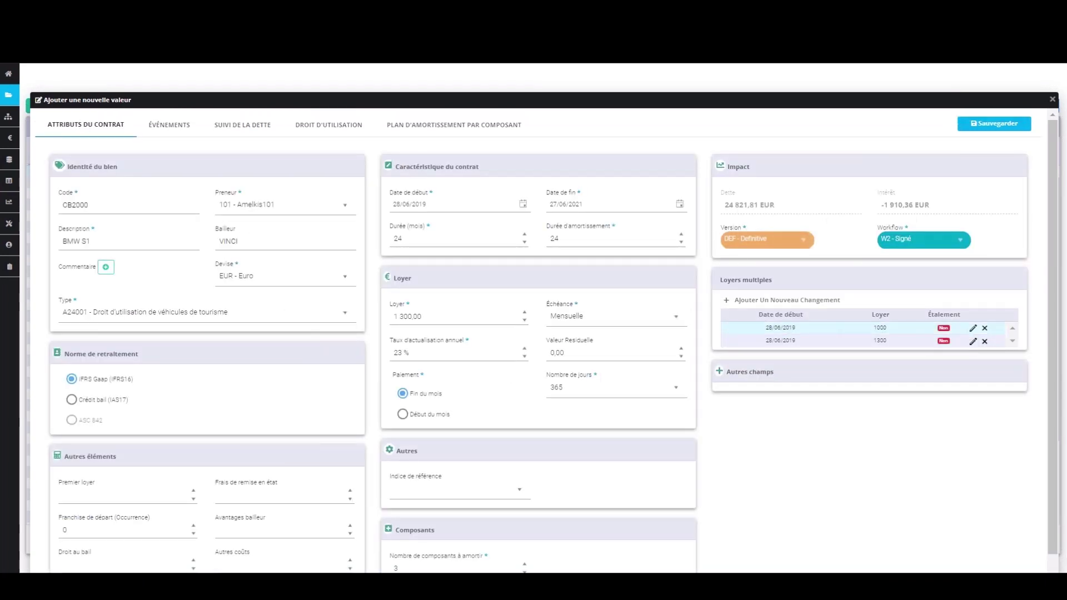
Enable Étalement on both rent changes, with the second rent set to 1600, and check the debt schedule.
left_click(973, 328)
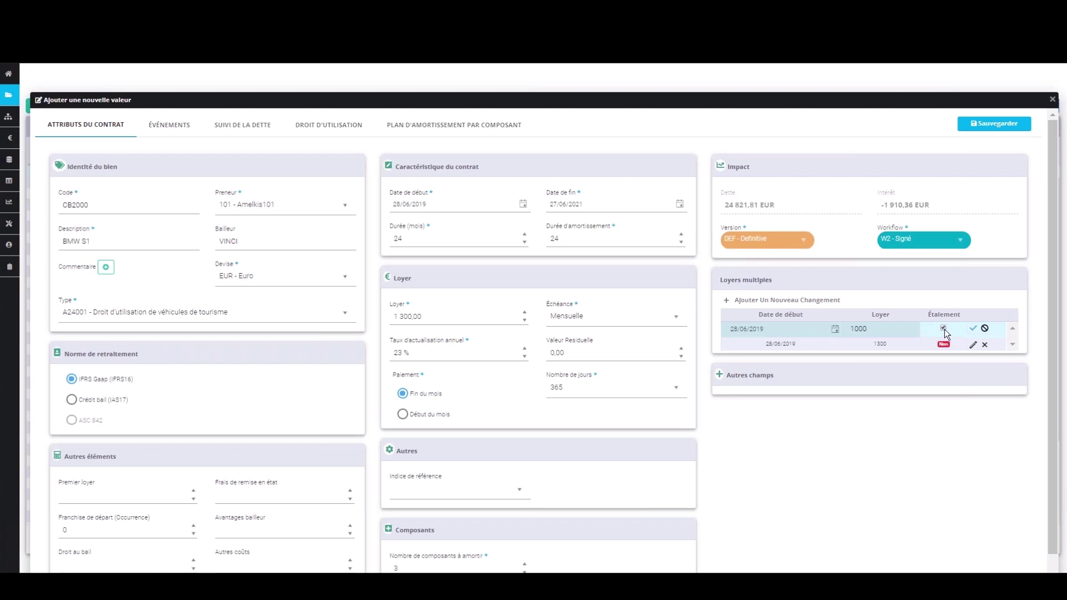
left_click(973, 328)
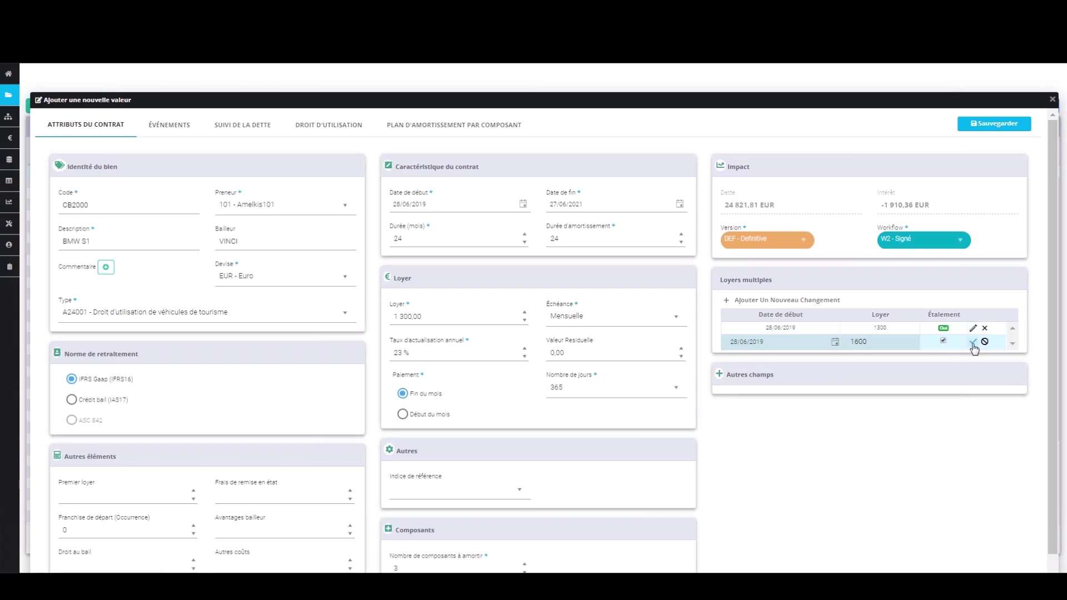
left_click(232, 133)
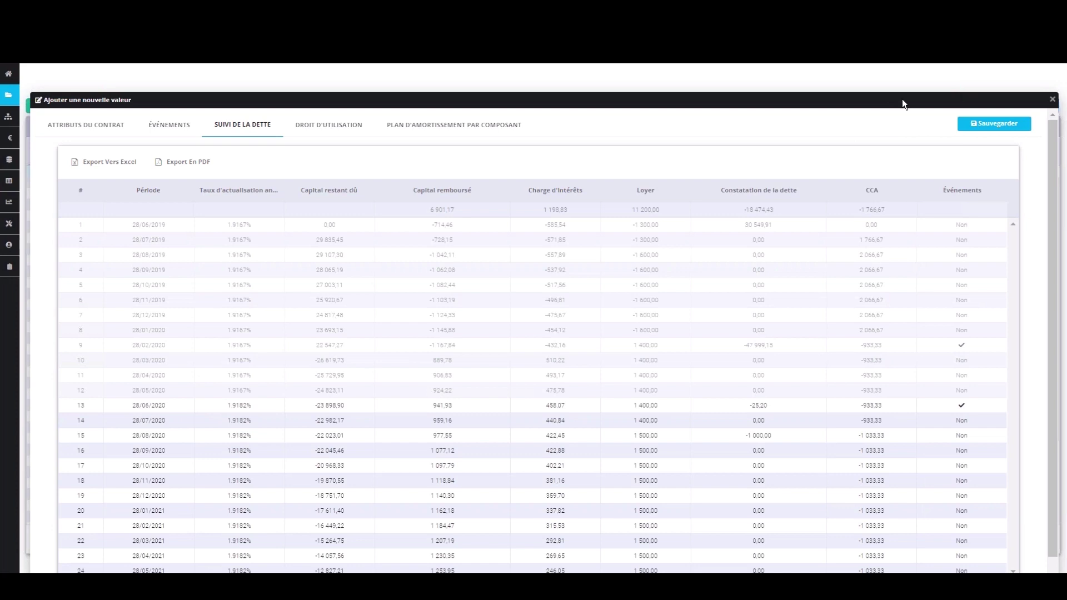
left_click_drag(902, 99, 803, 93)
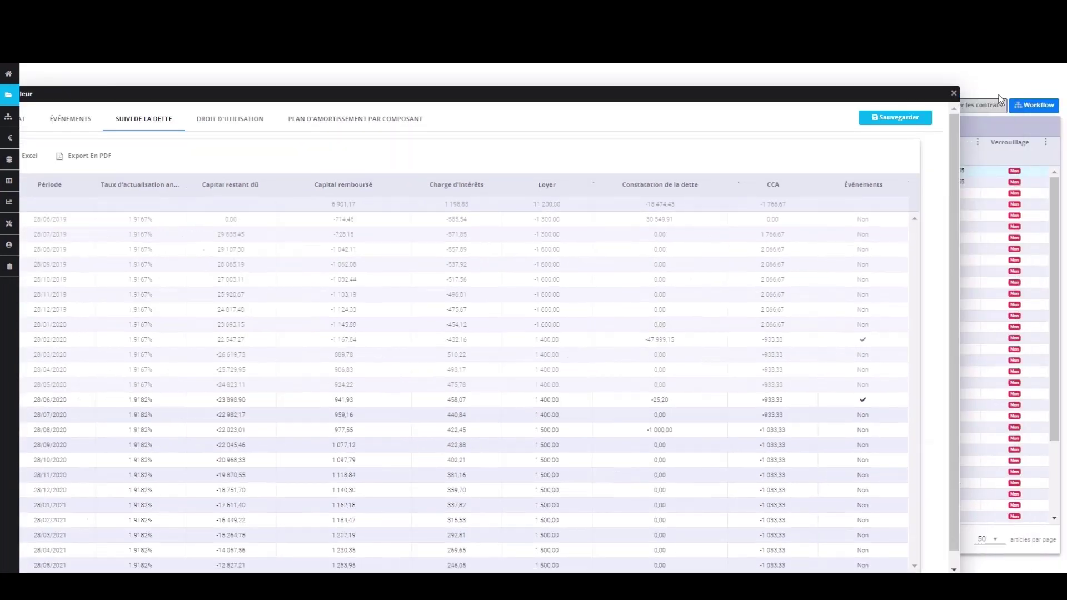
Close the open contract without saving and add the Intérêt column to the contract list.
left_click(954, 93)
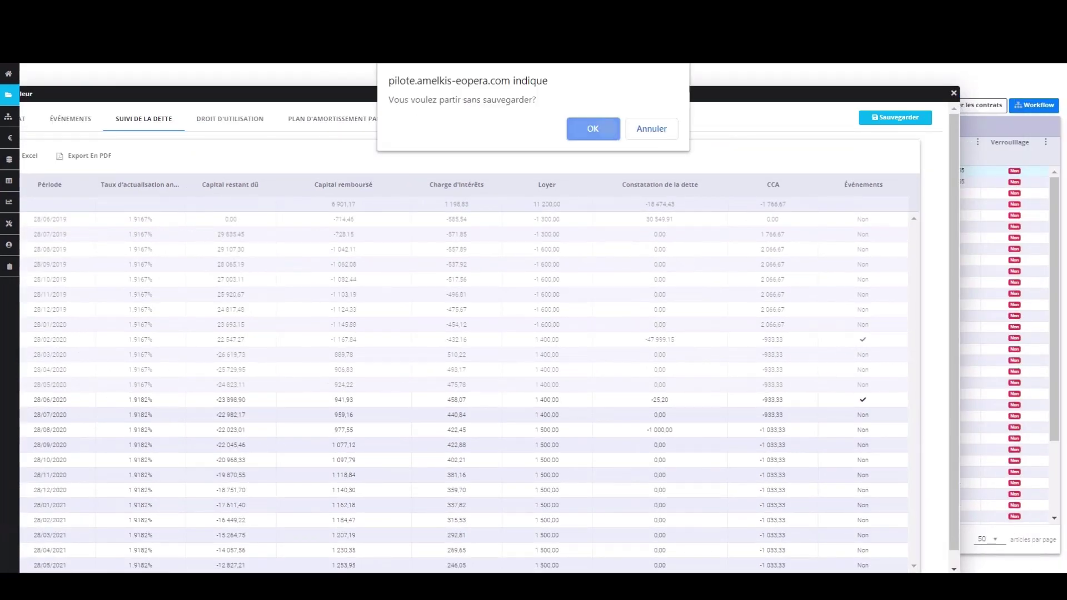
left_click(606, 129)
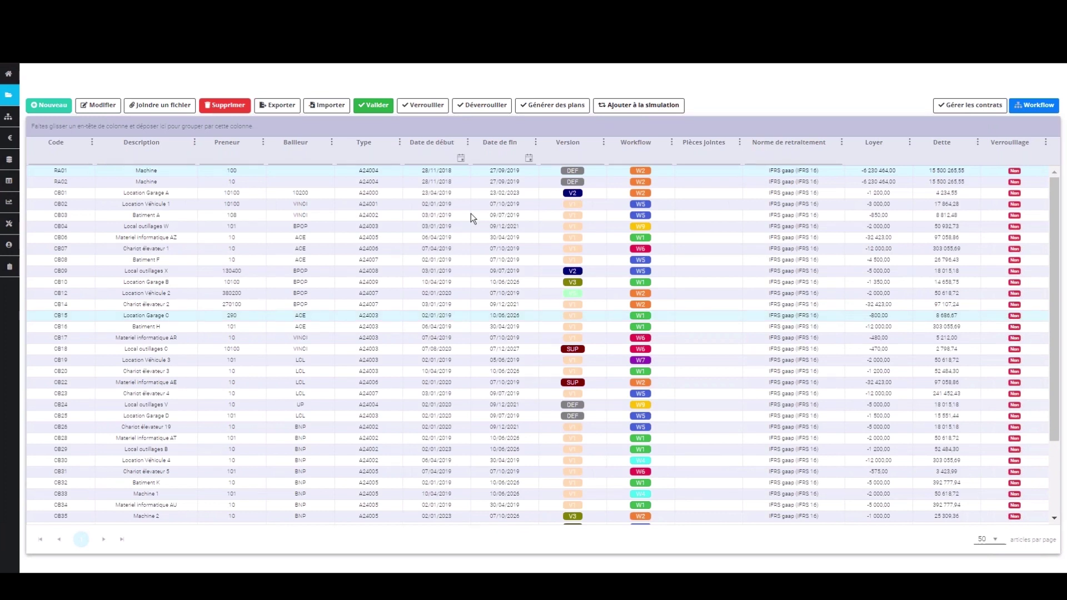
left_click(467, 142)
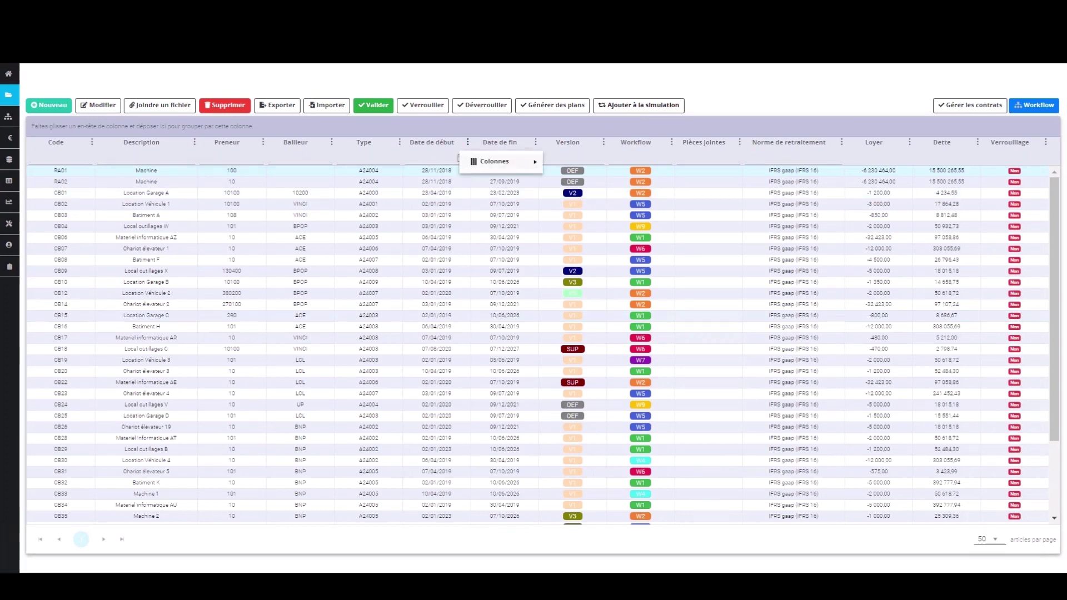
mouse_move(500, 161)
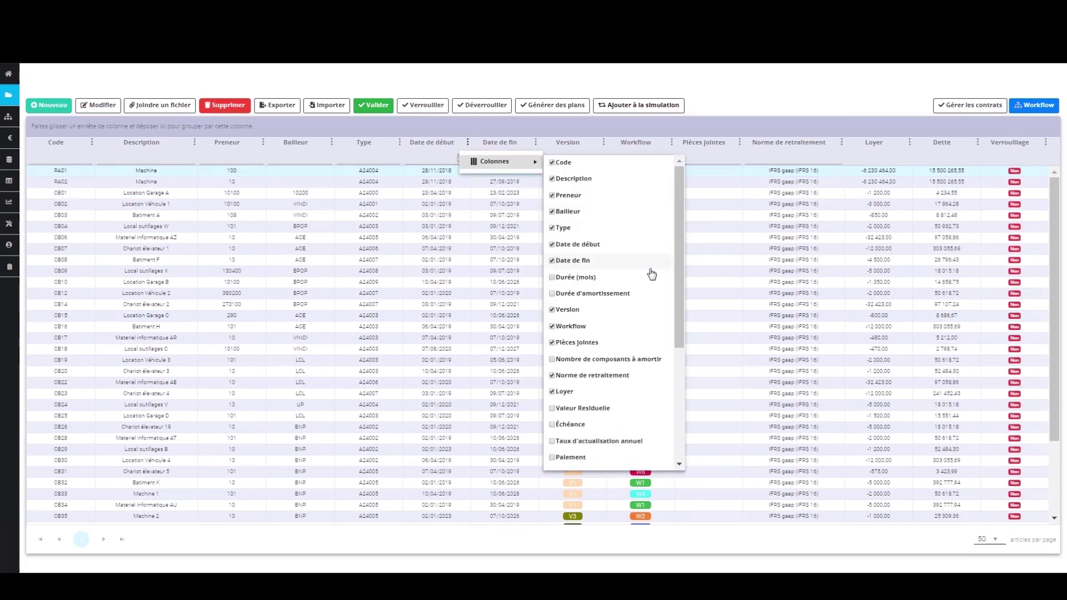
left_click_drag(678, 295, 682, 338)
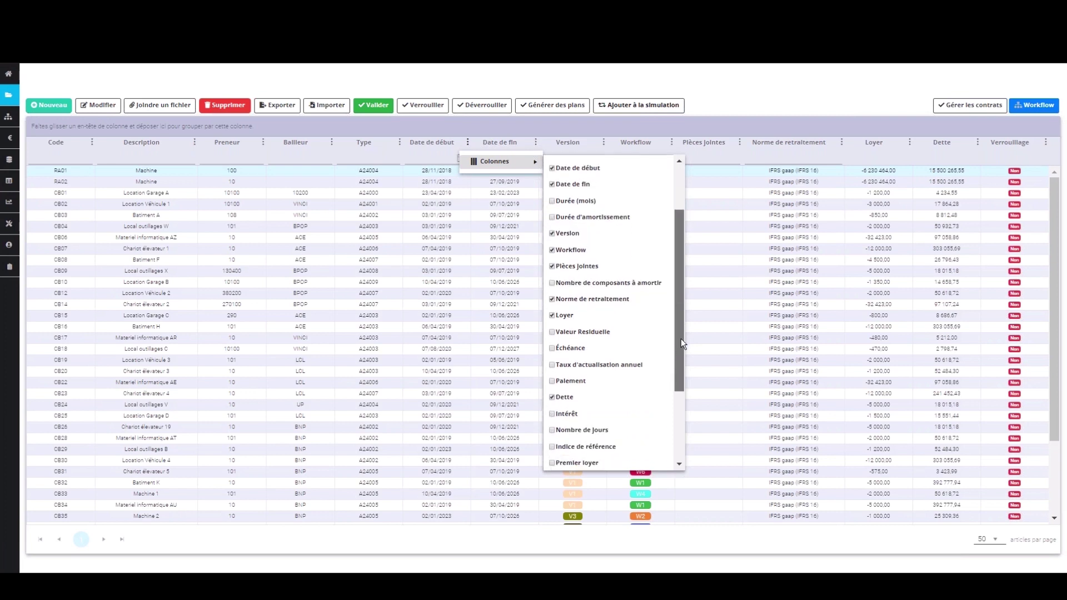
left_click(553, 416)
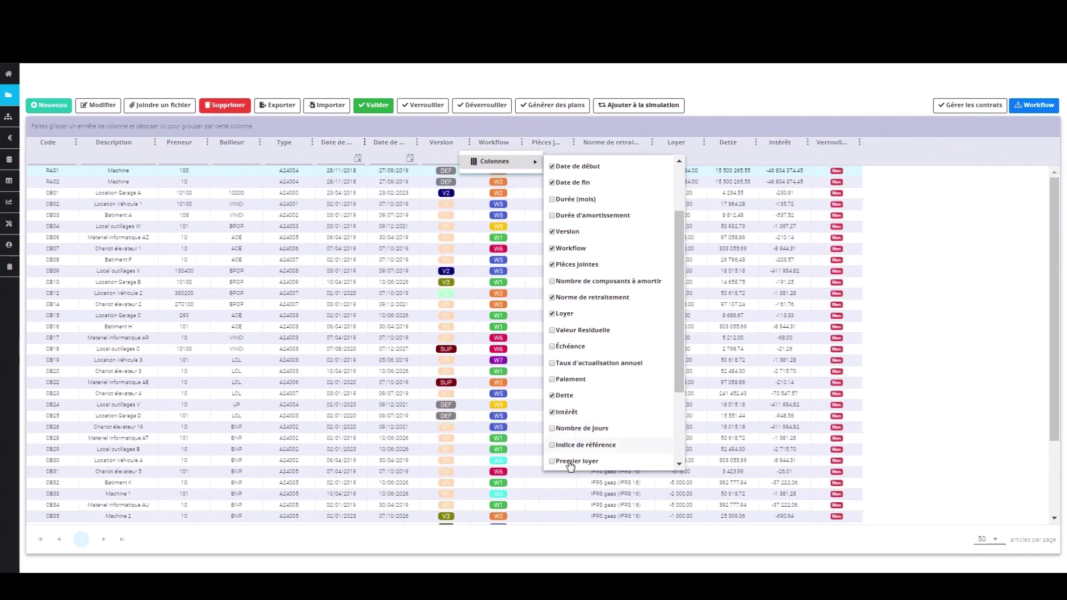
left_click(546, 479)
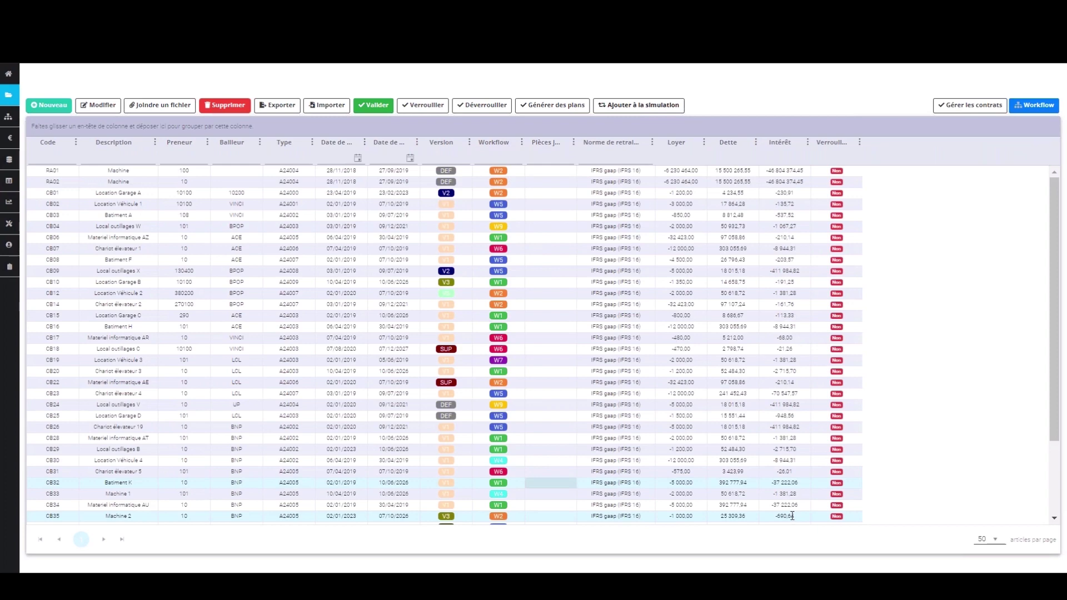
Sort the contract list by Dette in descending order.
scroll(795, 461, "down", 3)
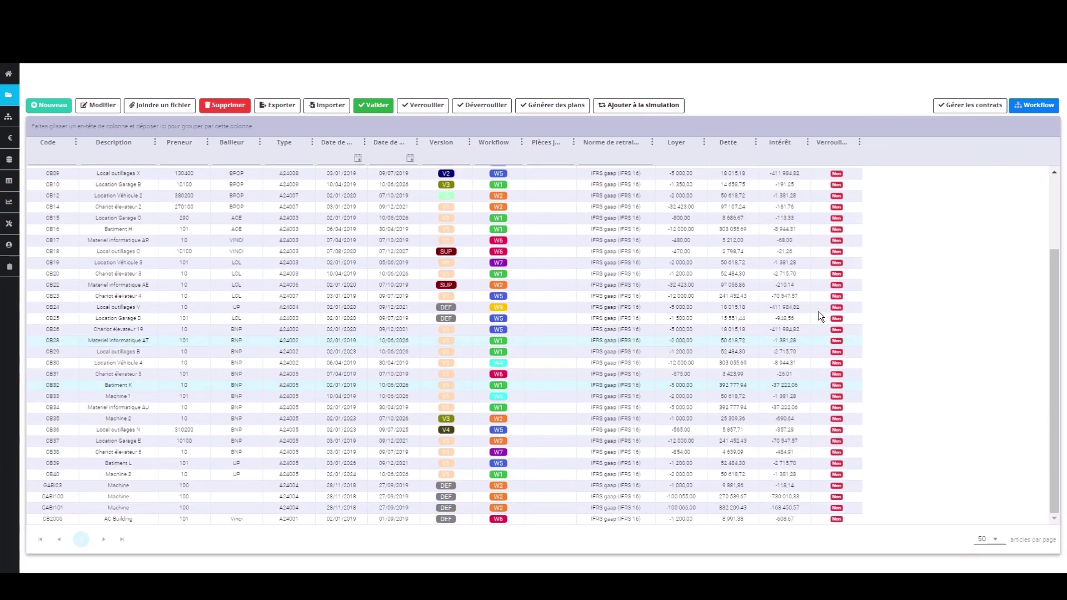
left_click(731, 146)
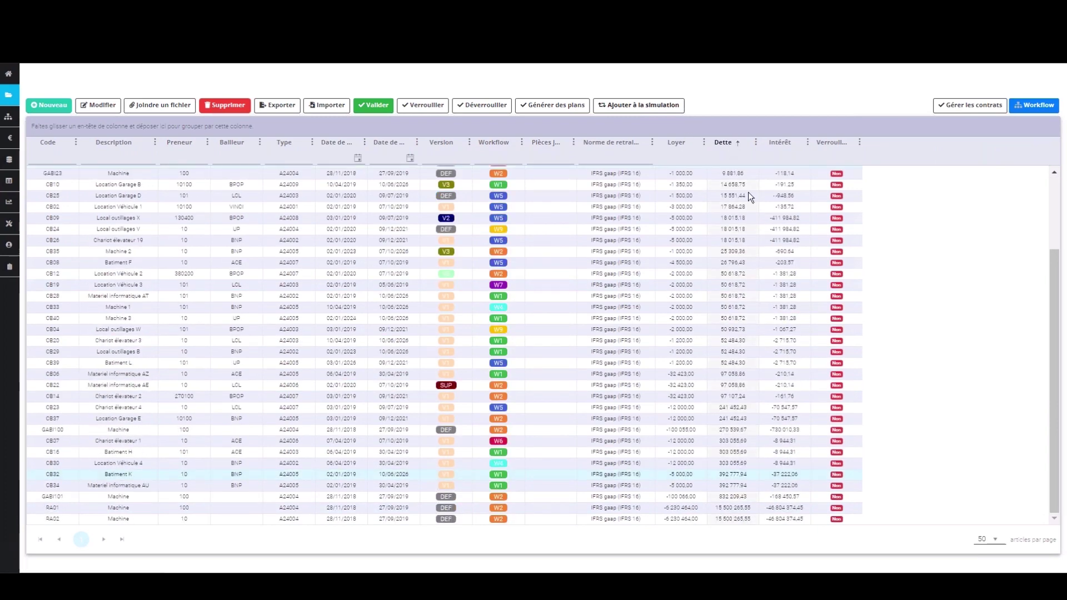
left_click(729, 144)
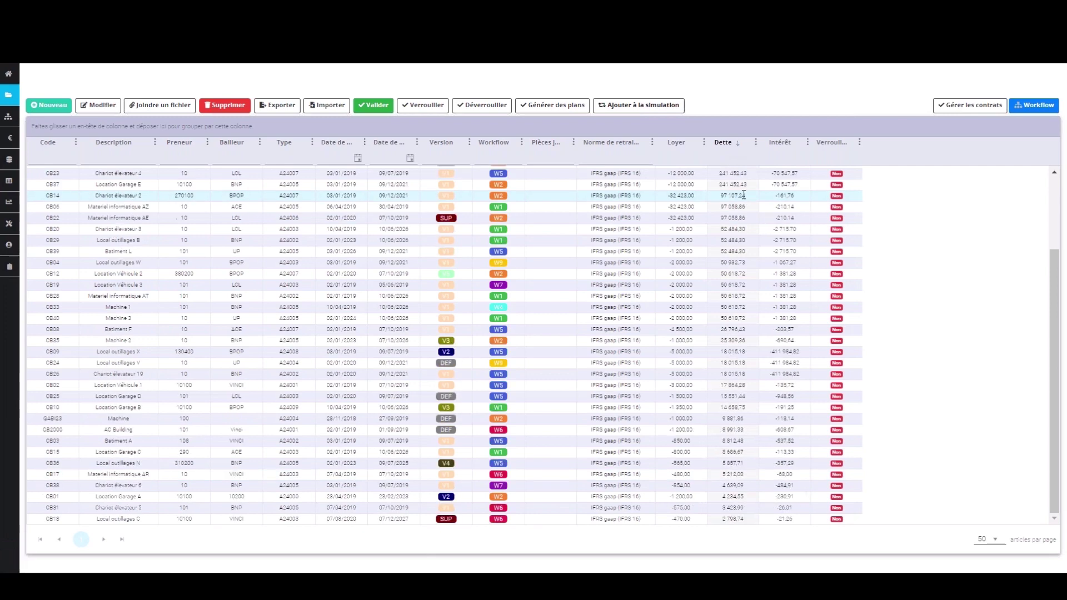
scroll(744, 195, "up", 3)
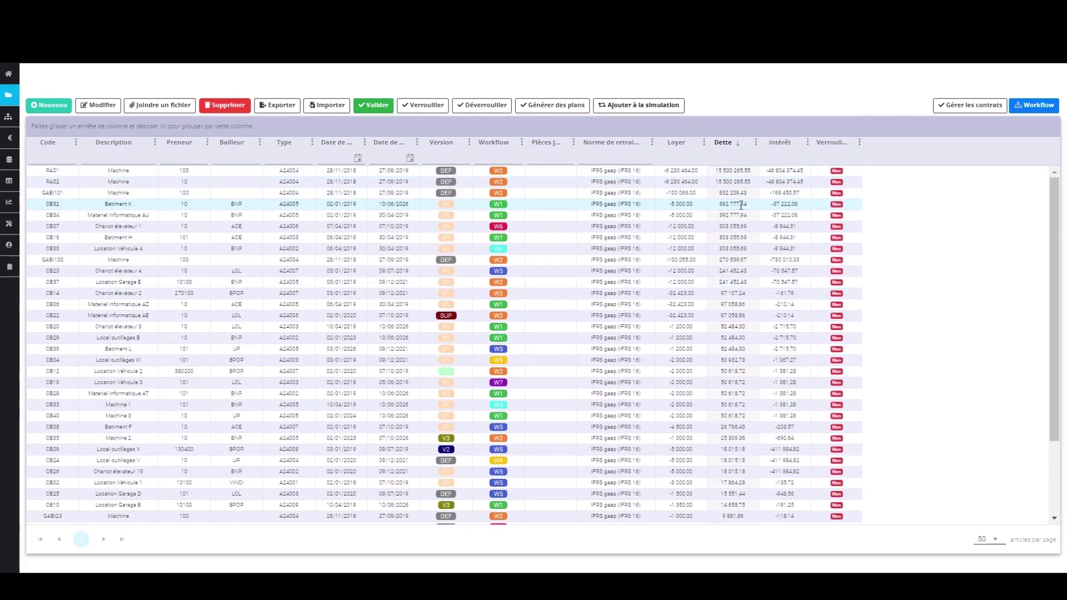
Try filtering the contract list by Type and grouping it by Bailleur.
left_click(296, 158)
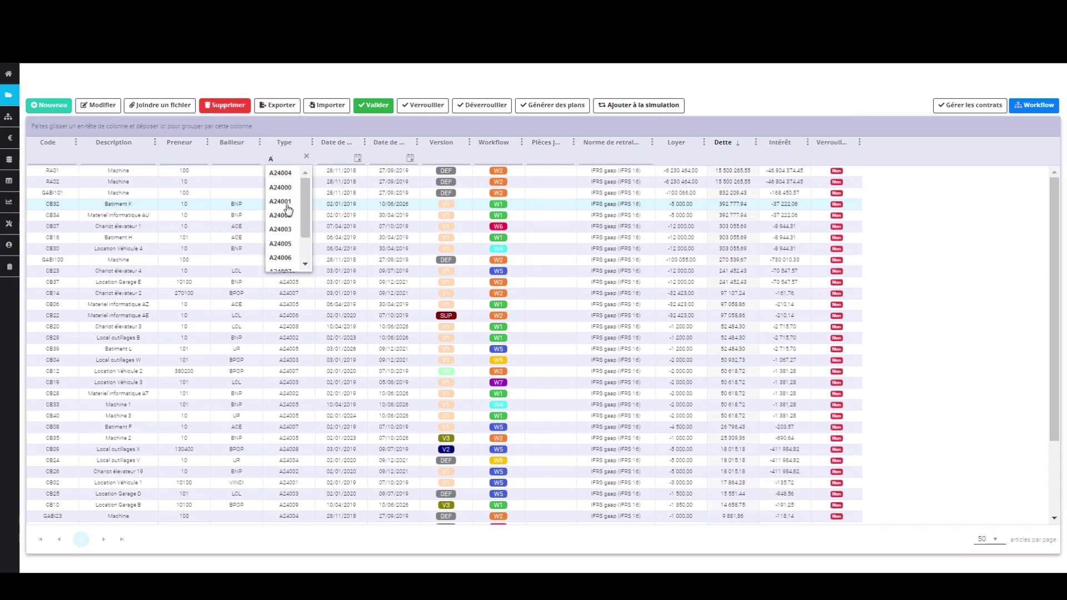
left_click(305, 158)
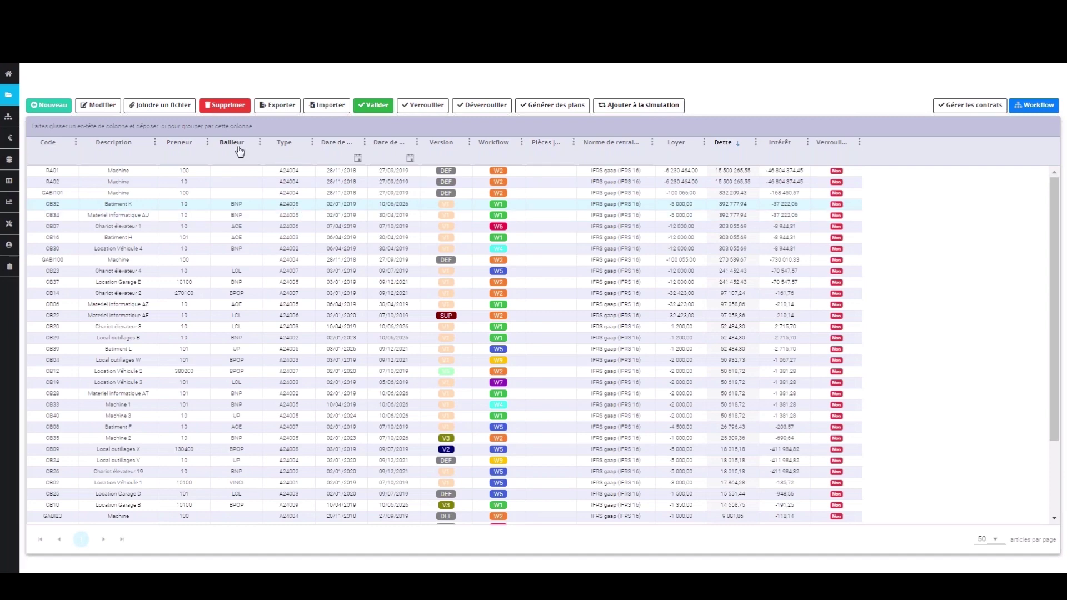
left_click_drag(239, 148, 174, 127)
left_click_drag(295, 147, 288, 134)
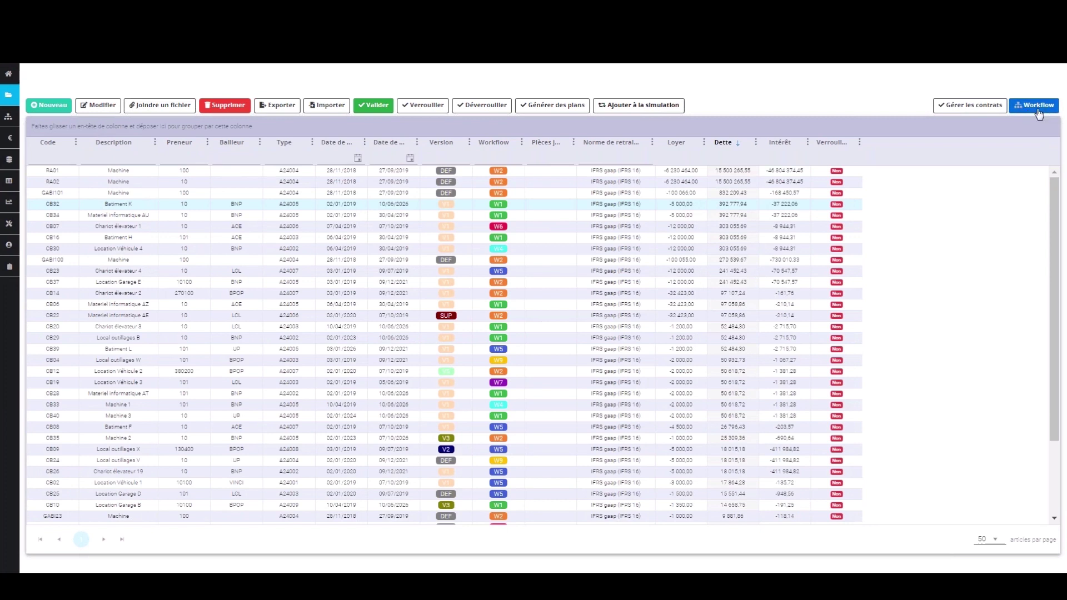
Examine the breakdown of contracts by workflow status, including En négociation, and close the workflow overview.
left_click(1035, 106)
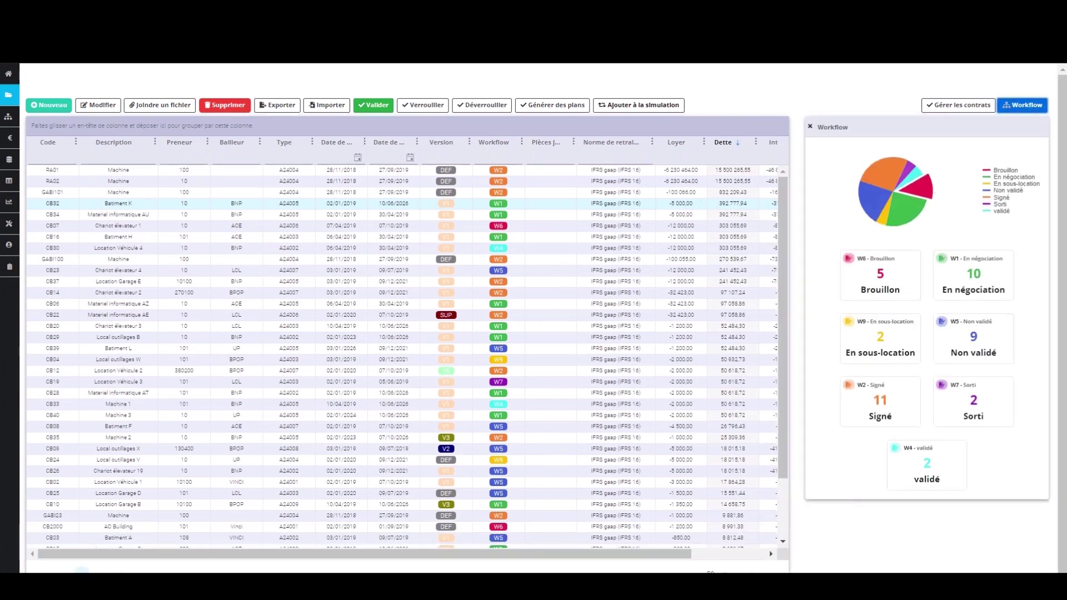
mouse_move(919, 235)
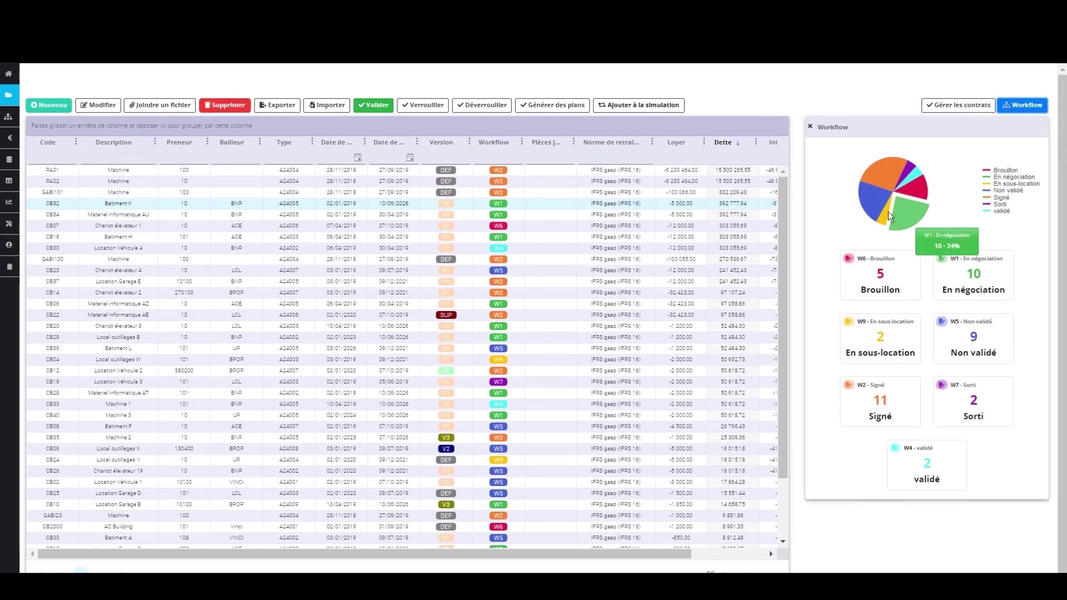
mouse_move(888, 178)
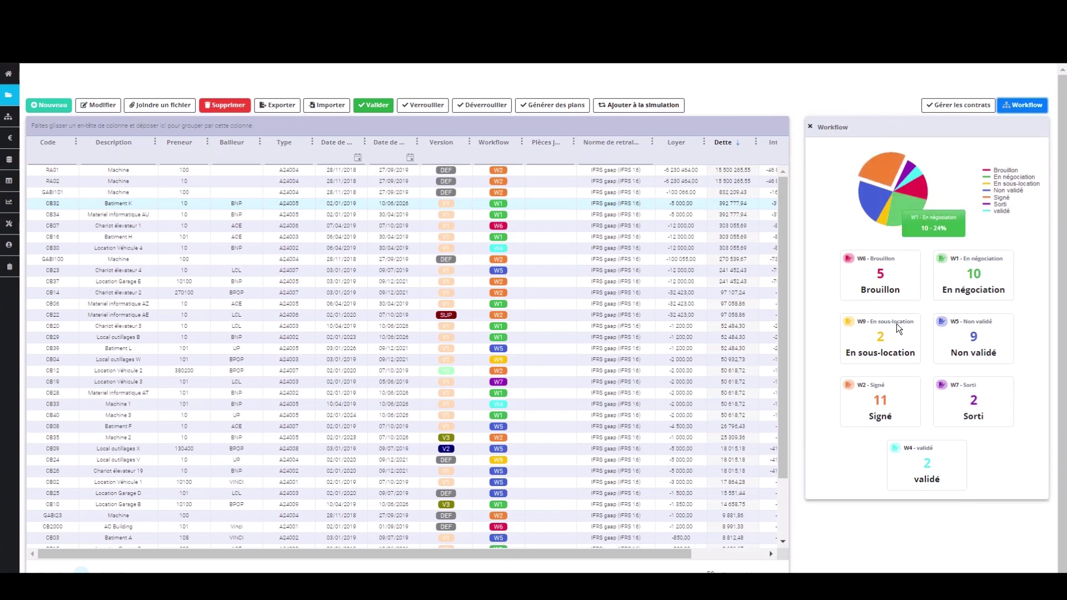
mouse_move(901, 215)
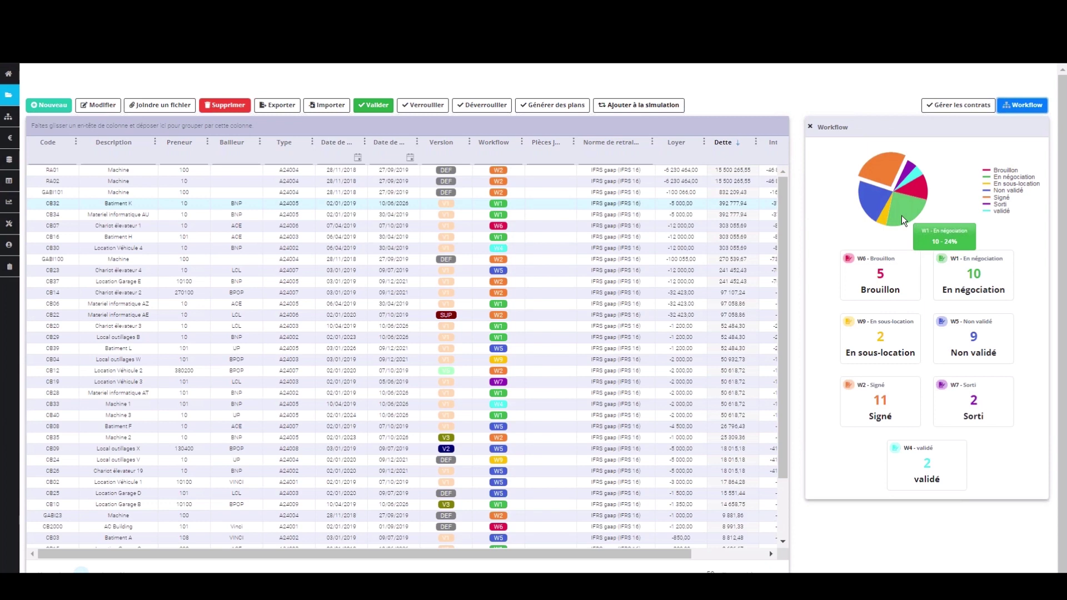
left_click(970, 271)
left_click(1015, 109)
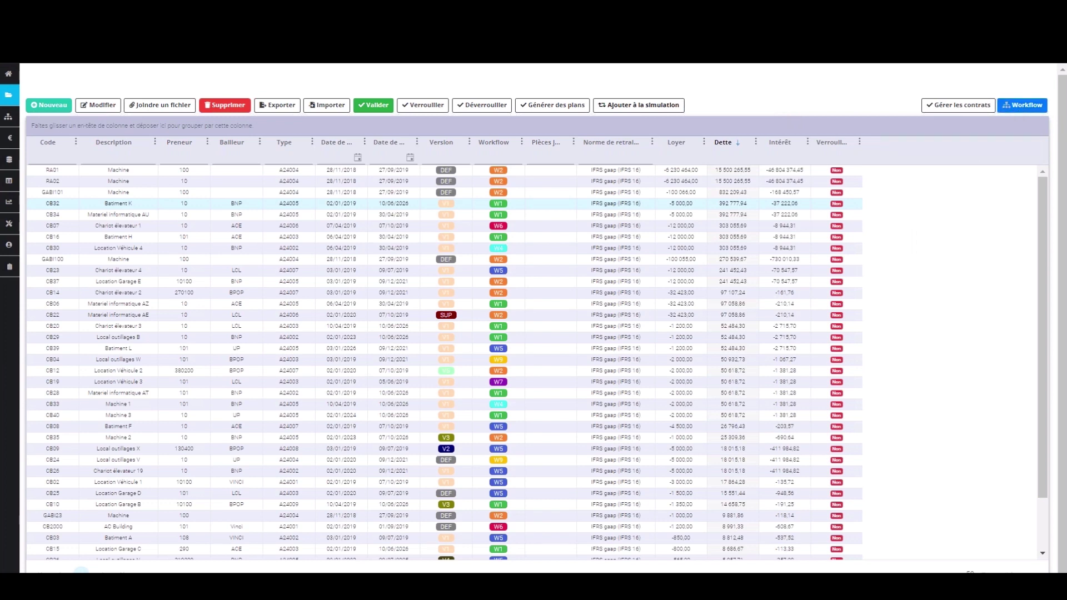
Turn on multiple contract management and select contracts CB30, GABI100, CB23, CB37 and CB14.
left_click(957, 105)
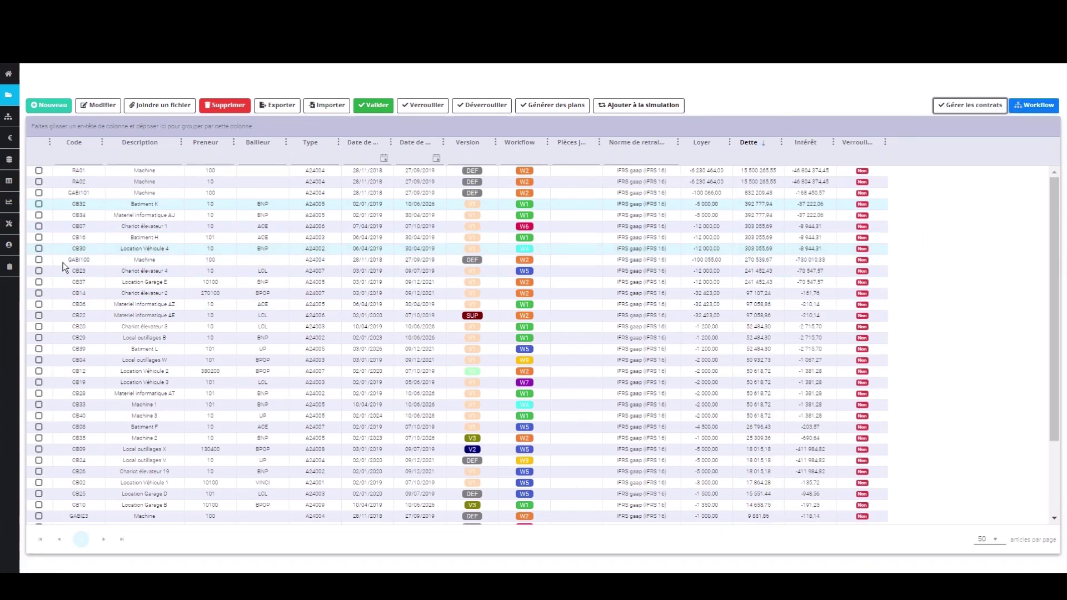
left_click(39, 248)
left_click(39, 259)
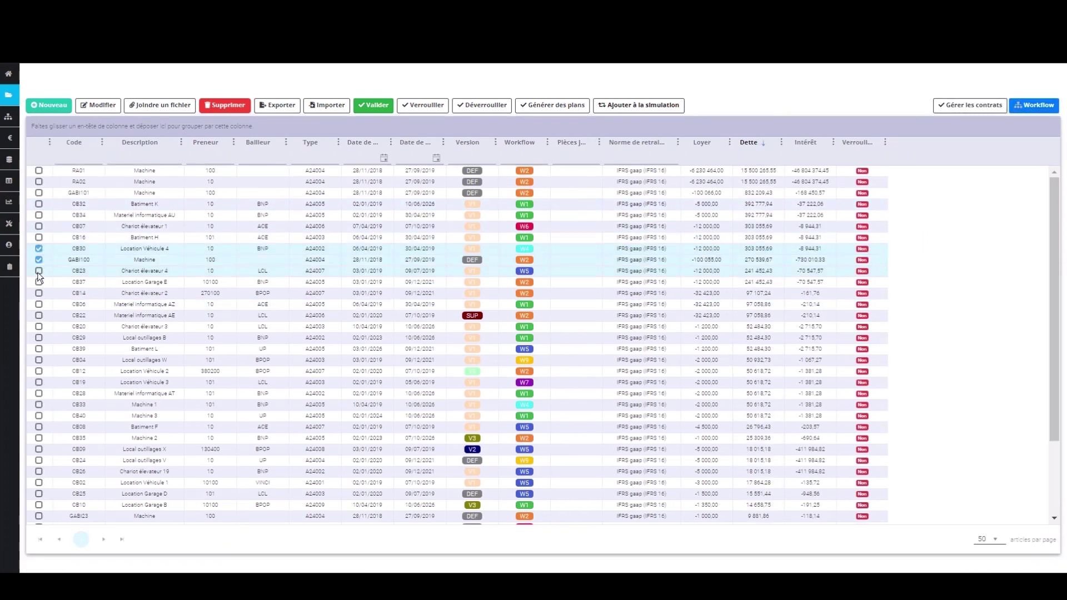
left_click(39, 270)
left_click(39, 281)
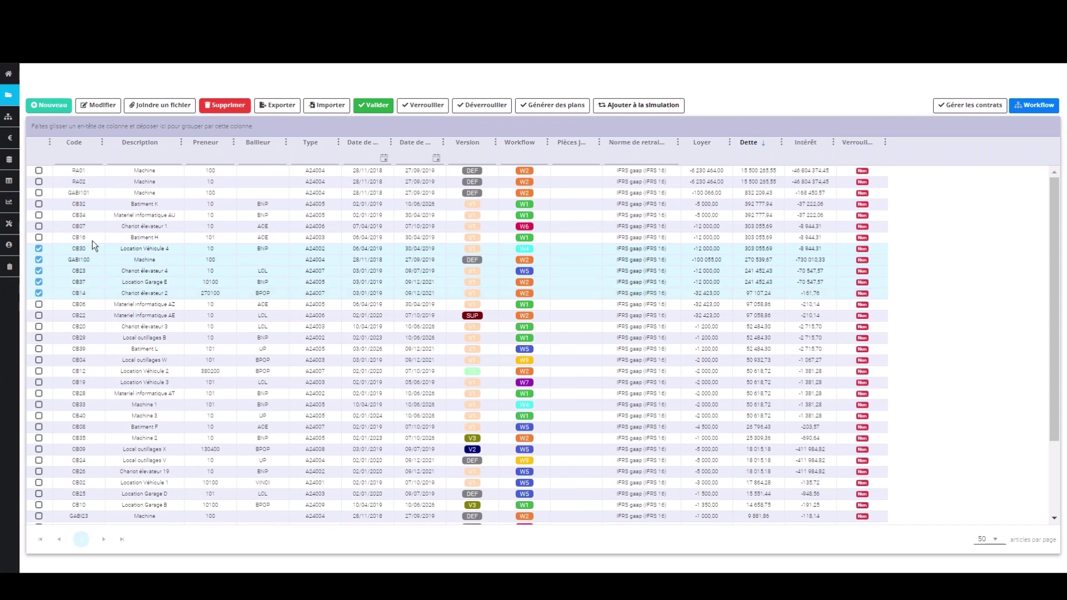
Fill the Bailleur of all selected contracts with LOL.
right_click(271, 270)
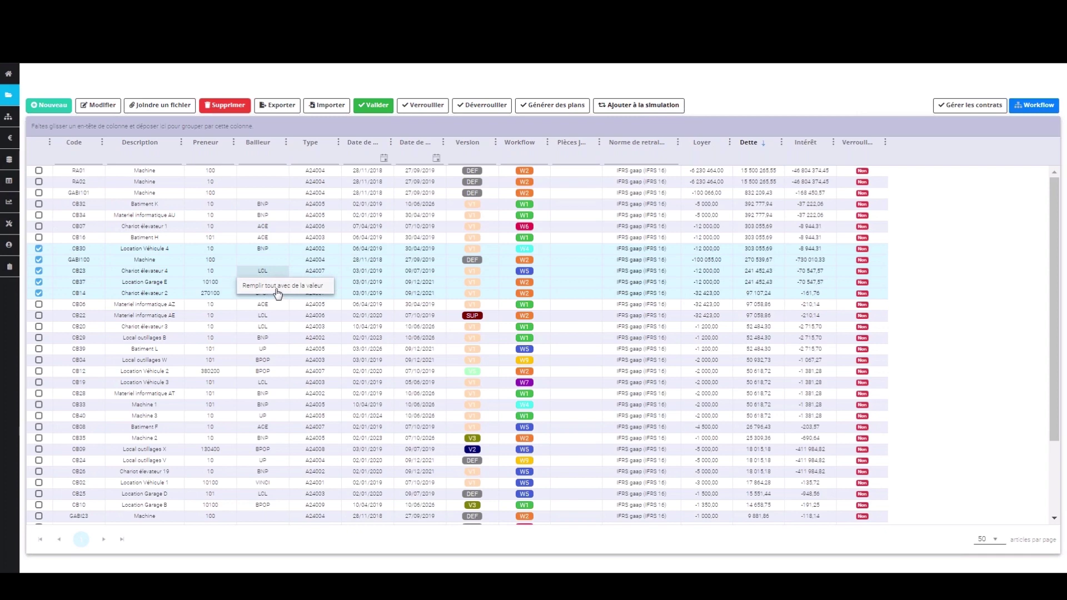
left_click(304, 294)
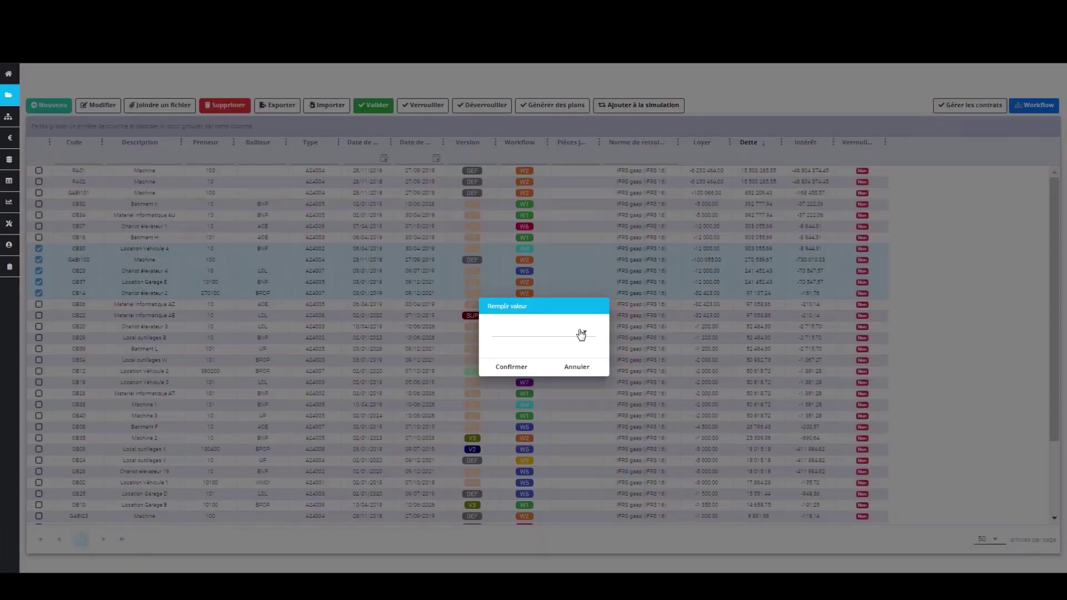
left_click(580, 332)
left_click(509, 378)
left_click(509, 367)
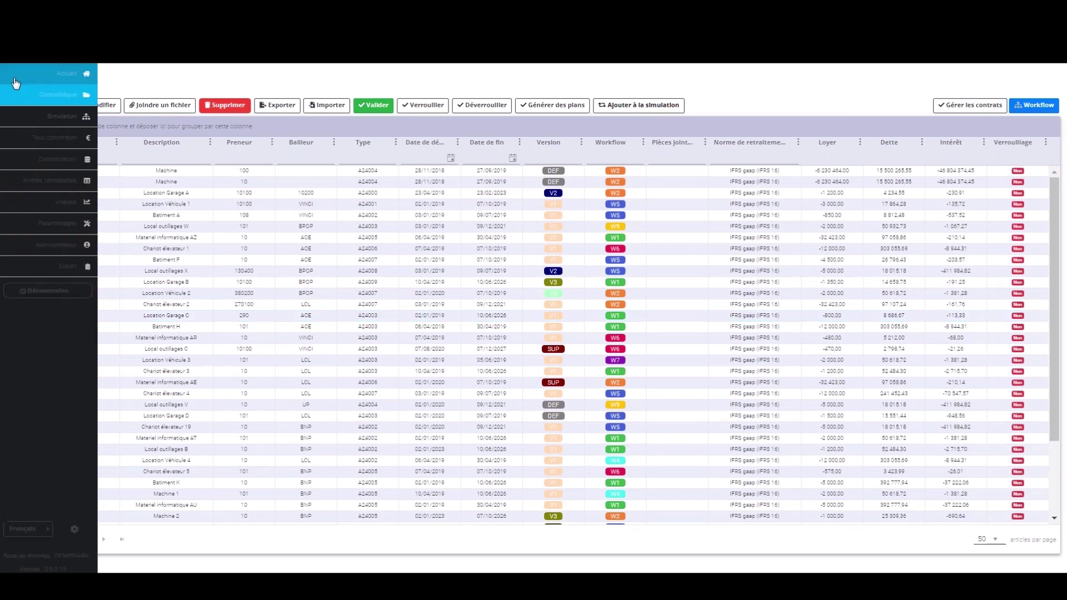
Open the home dashboard and examine the charts of contracts by asset type (type de bien) and by lessee (preneur).
left_click(18, 78)
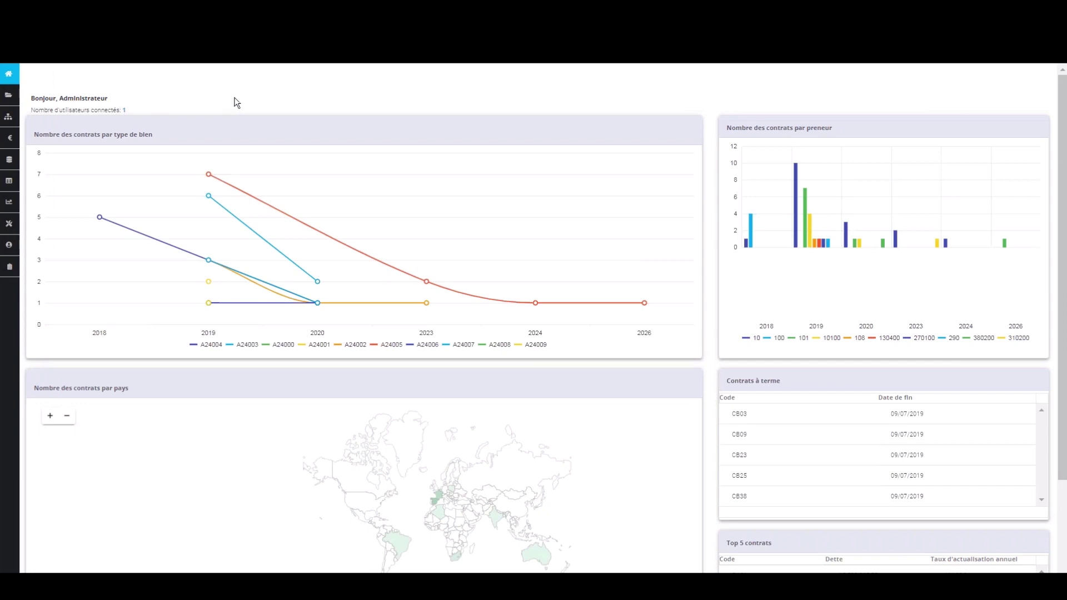
mouse_move(240, 189)
mouse_move(357, 249)
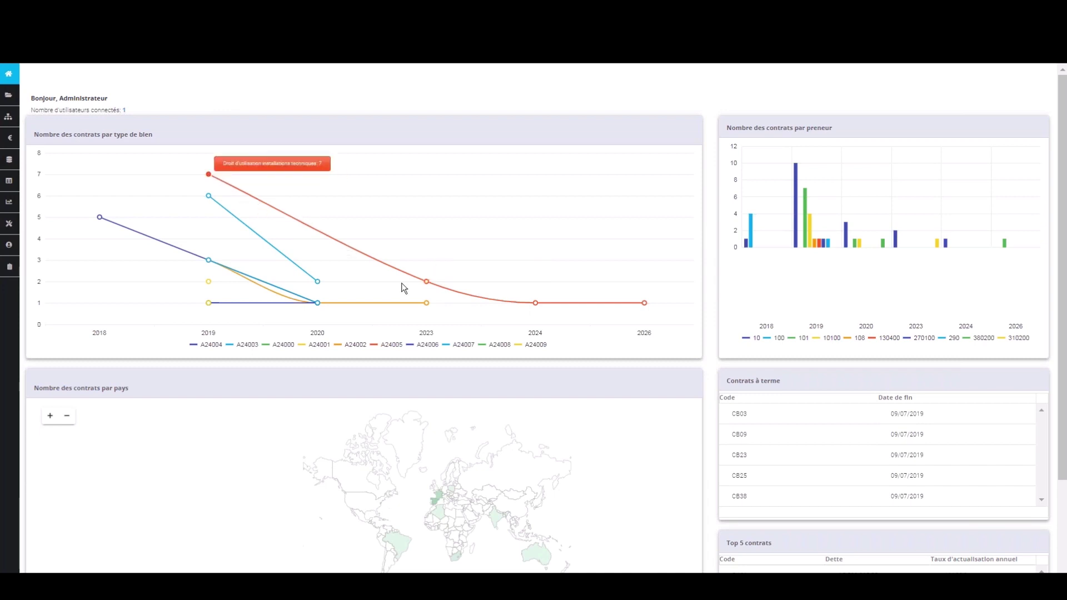
mouse_move(644, 304)
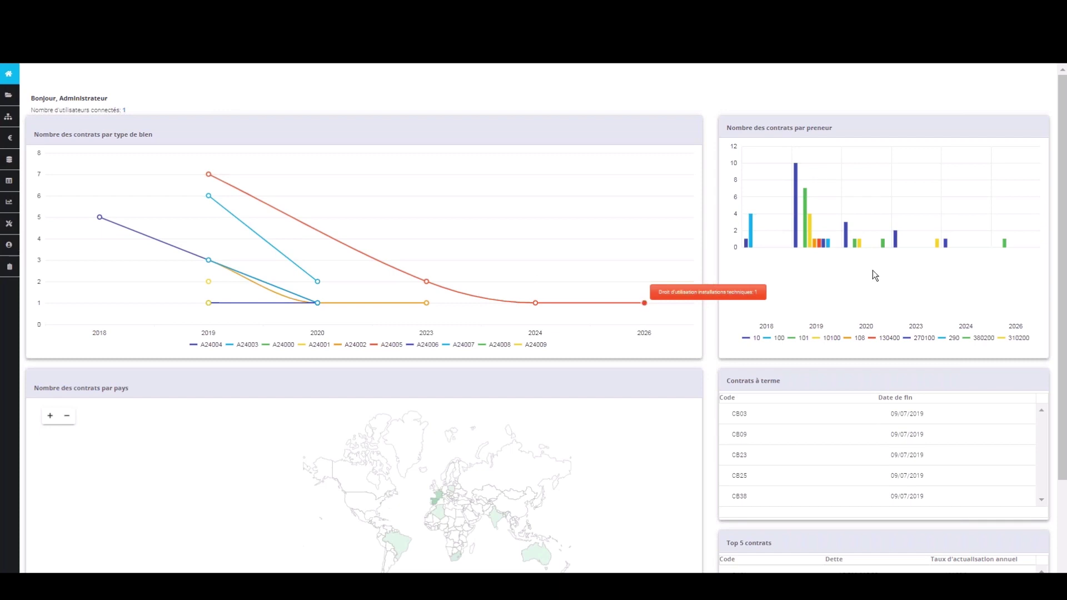
mouse_move(798, 228)
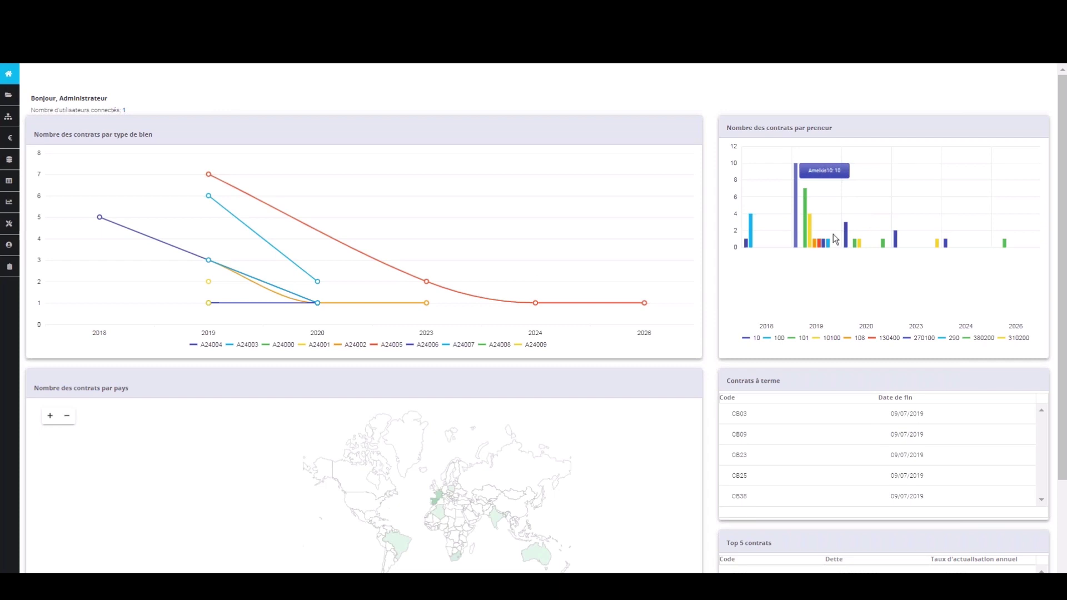
mouse_move(902, 242)
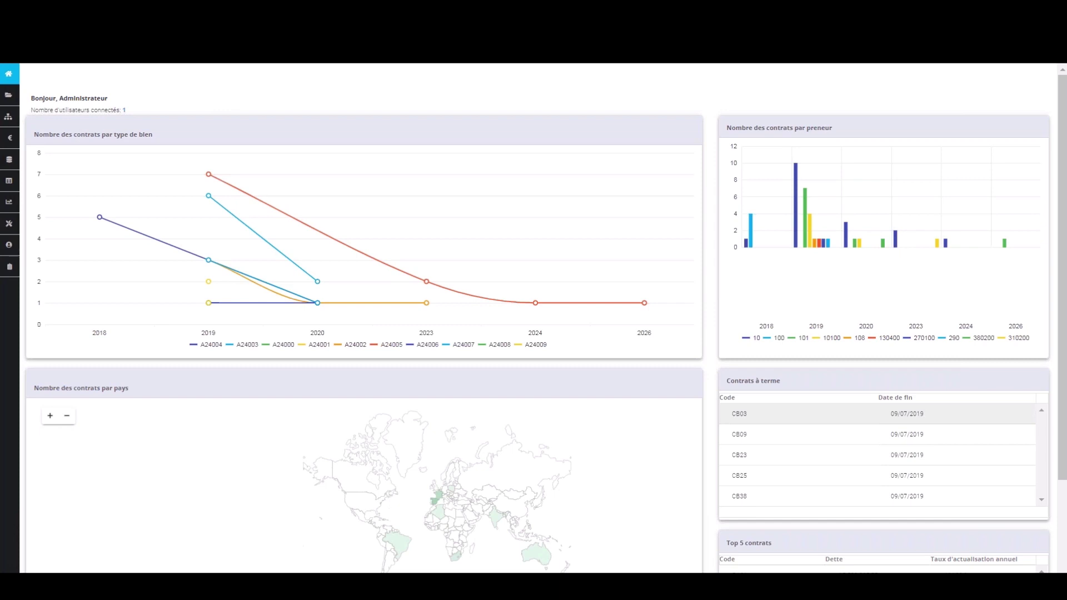
Examine the number of contracts per country on the dashboard map, focusing on Europe.
scroll(804, 425, "down", 2)
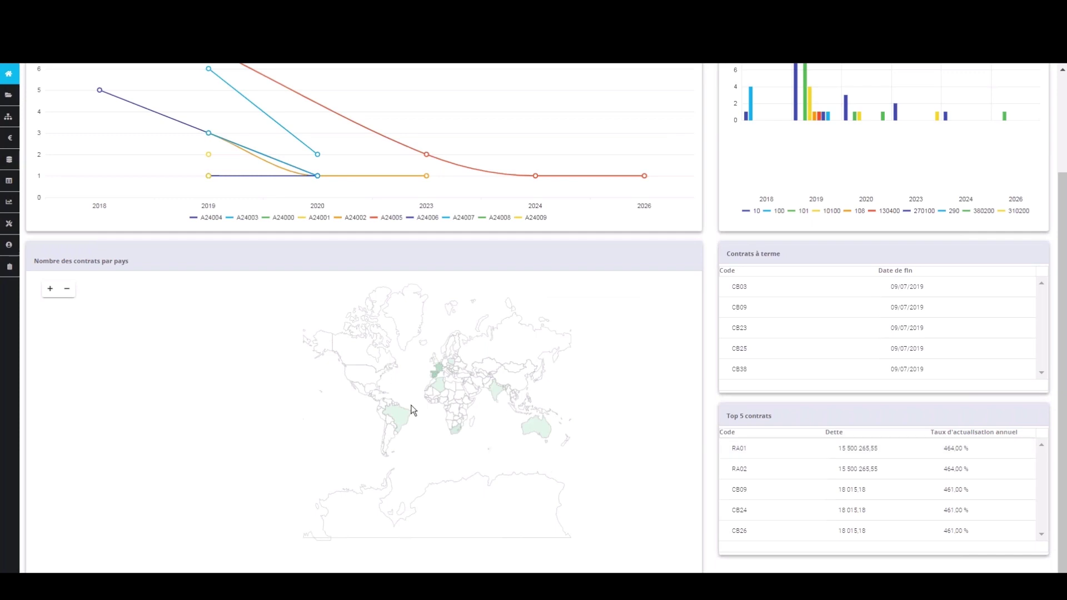
scroll(425, 414, "up", 3)
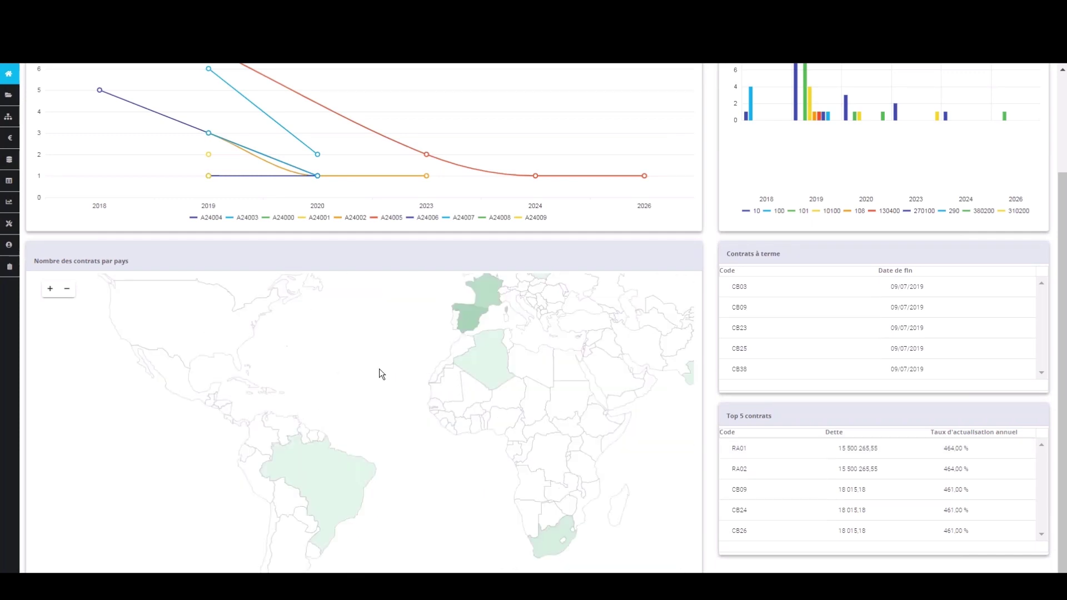
left_click_drag(379, 369, 273, 469)
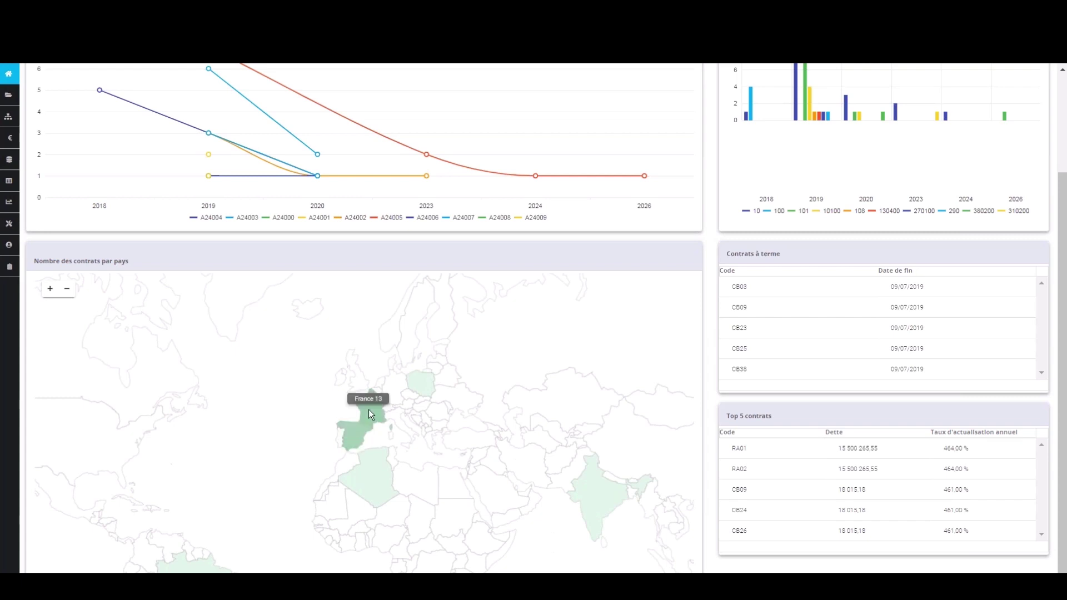
mouse_move(427, 390)
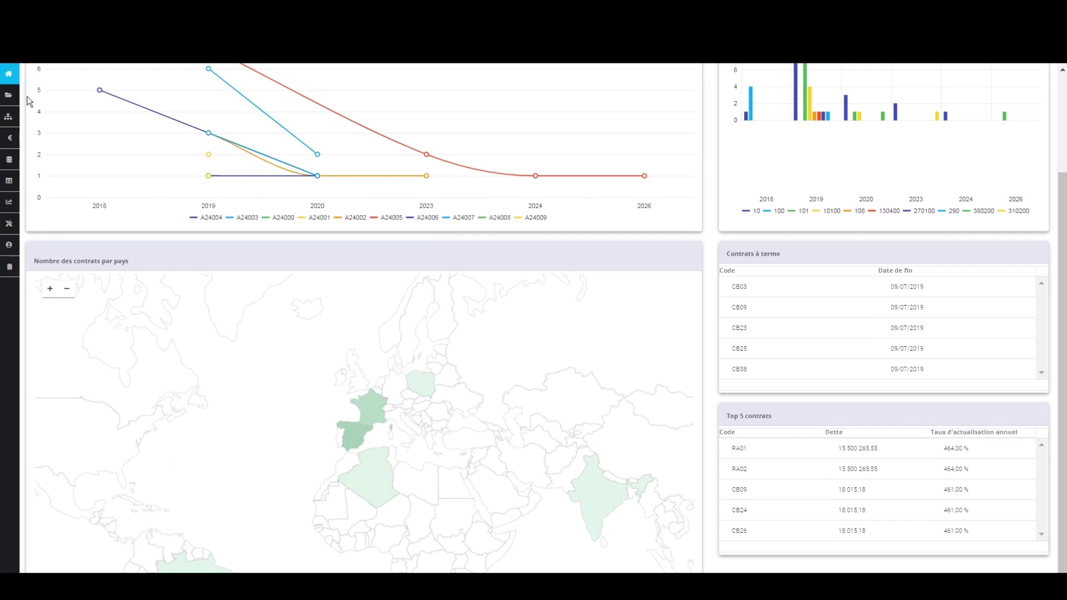
Open the contract library and select the range of contracts from CB02 to CB08.
mouse_move(25, 97)
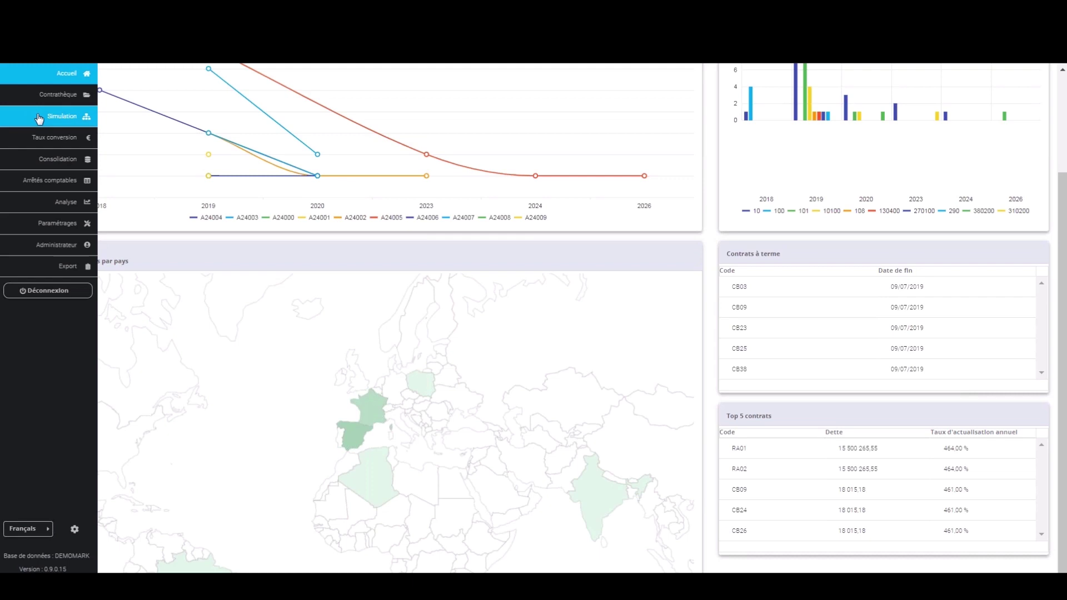
left_click(31, 95)
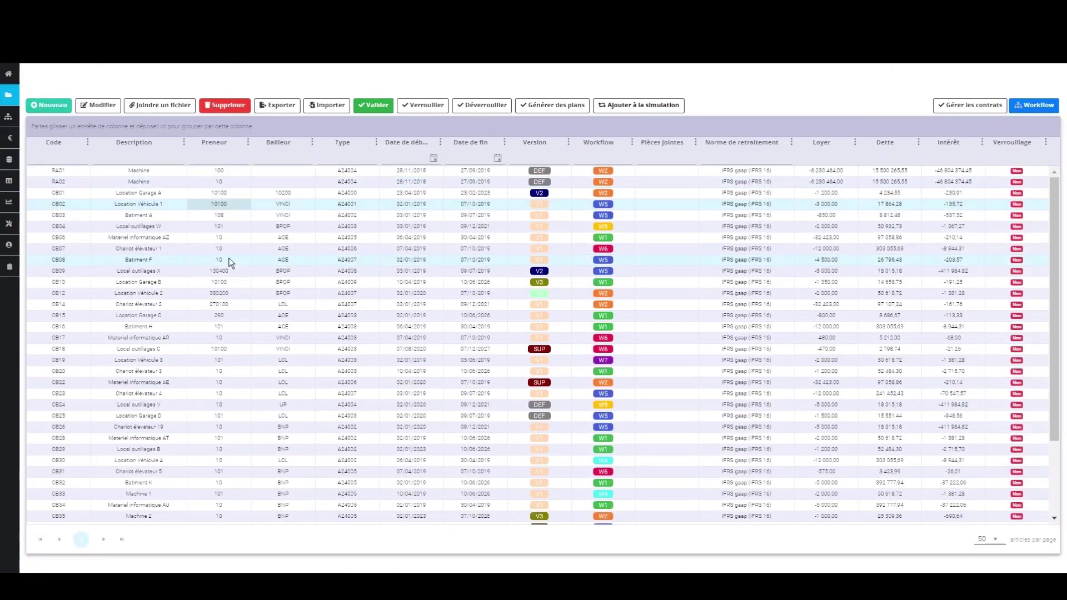
left_click(229, 260, "shift")
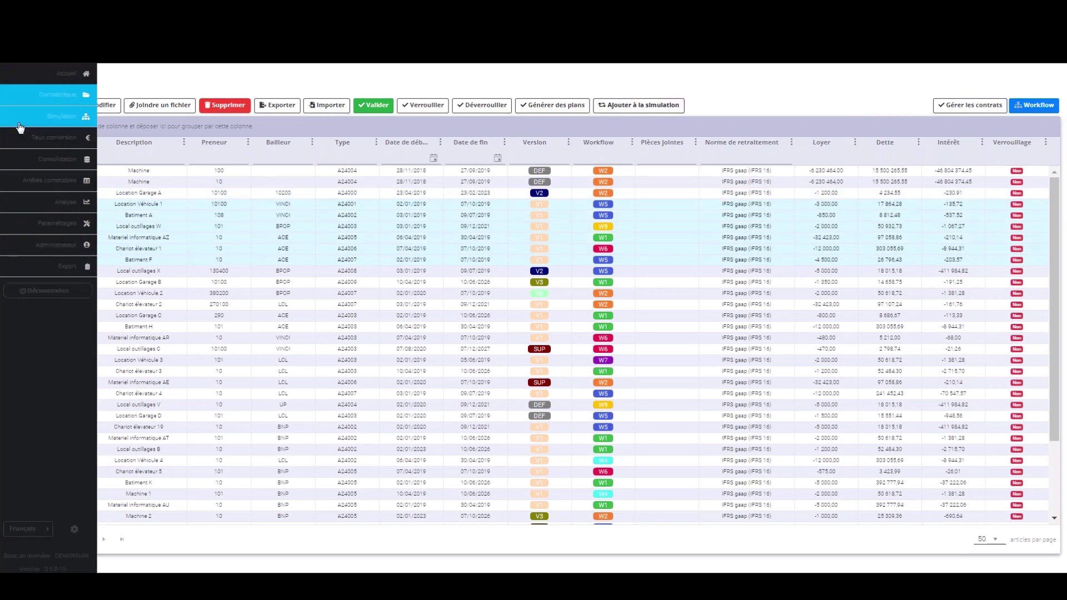
Open the simulation list and select the simulated contract CB07 (Chariot élévateur 1).
left_click(20, 126)
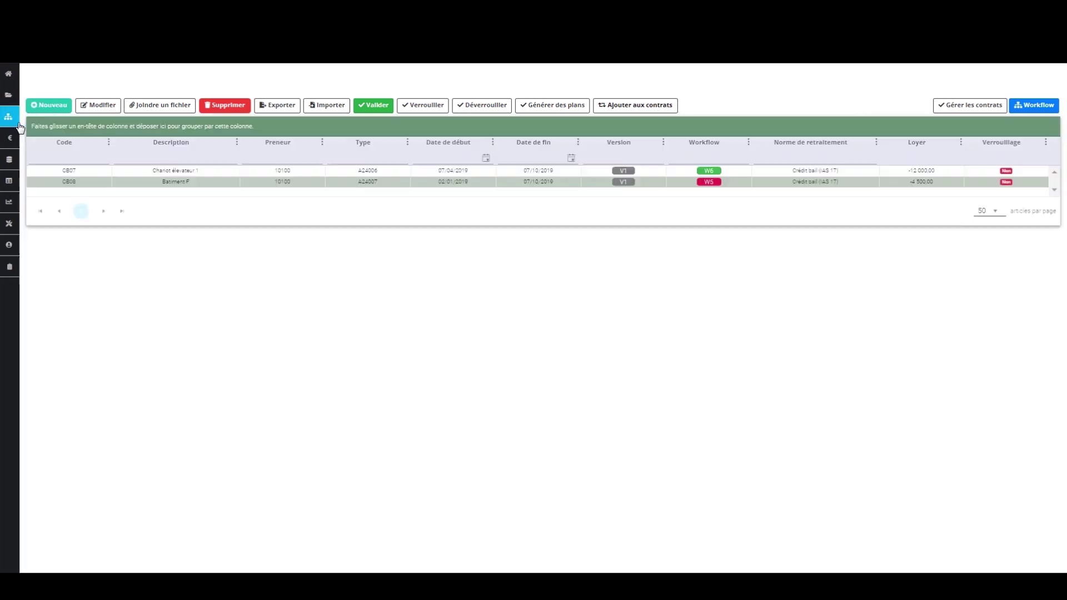
left_click(171, 172)
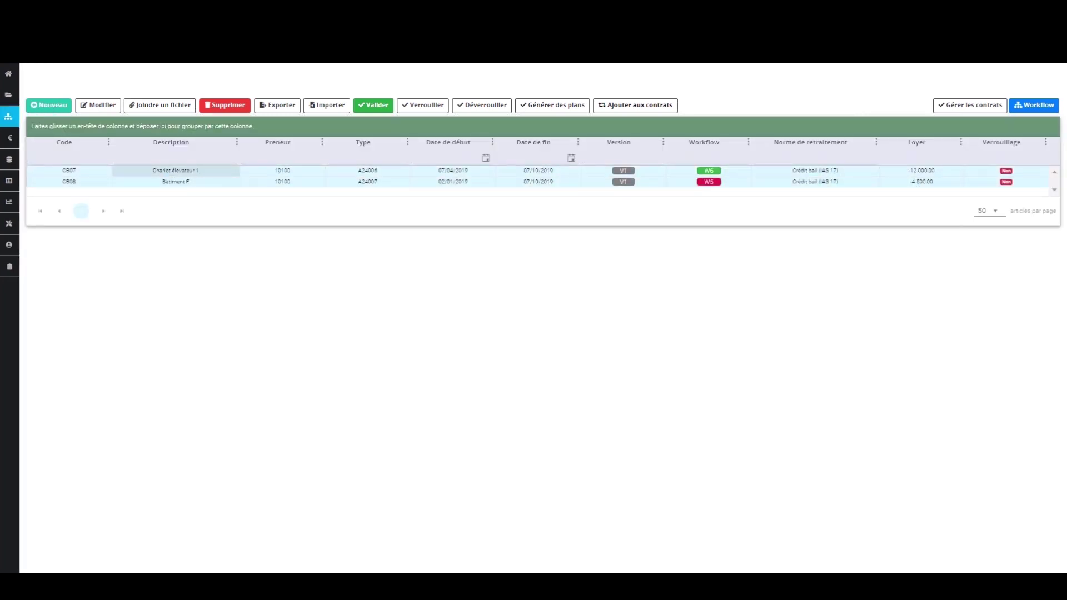
left_click(178, 182)
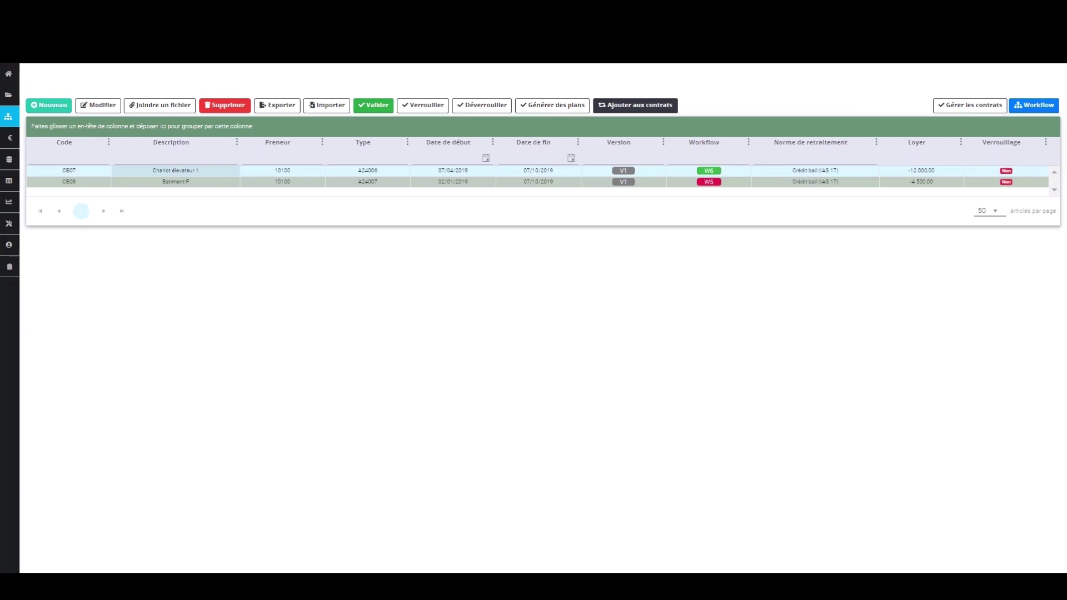
Open the conversion rates and select the existing table Taux de conversion HISTO2.
mouse_move(10, 160)
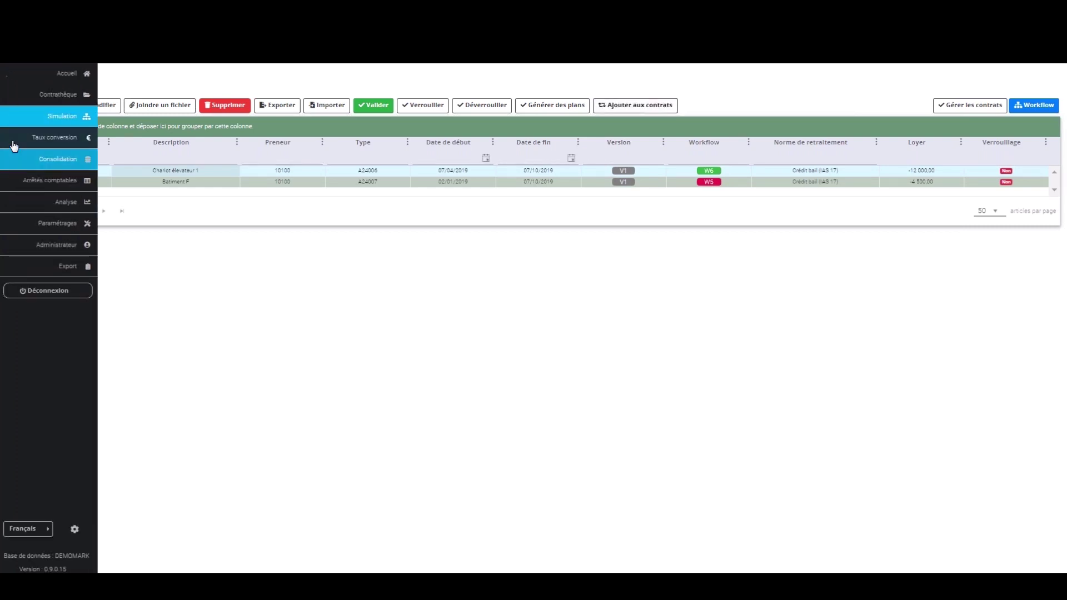
left_click(14, 142)
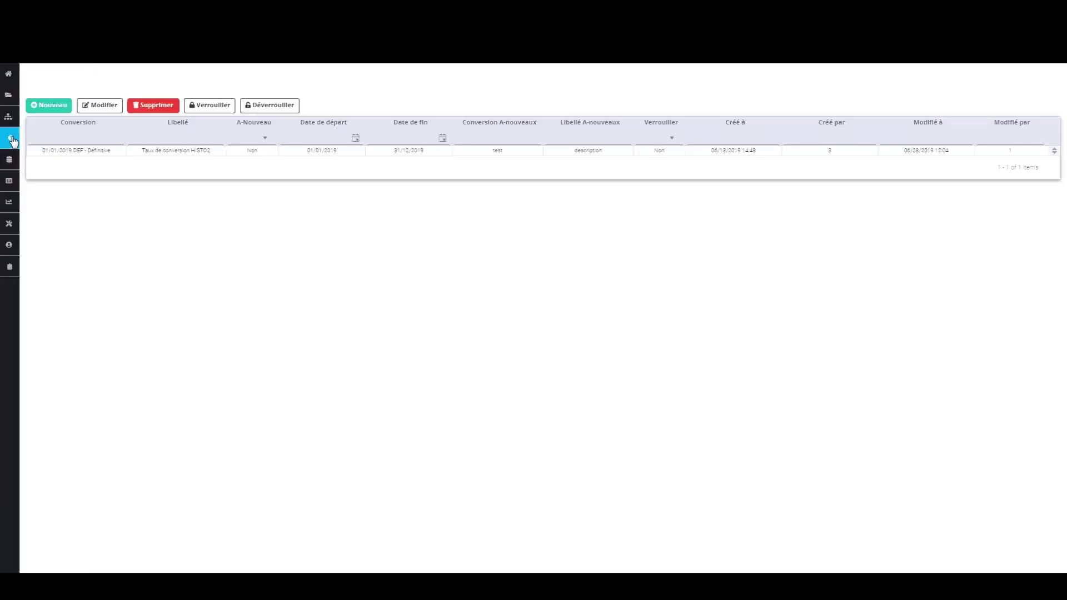
left_click(497, 150)
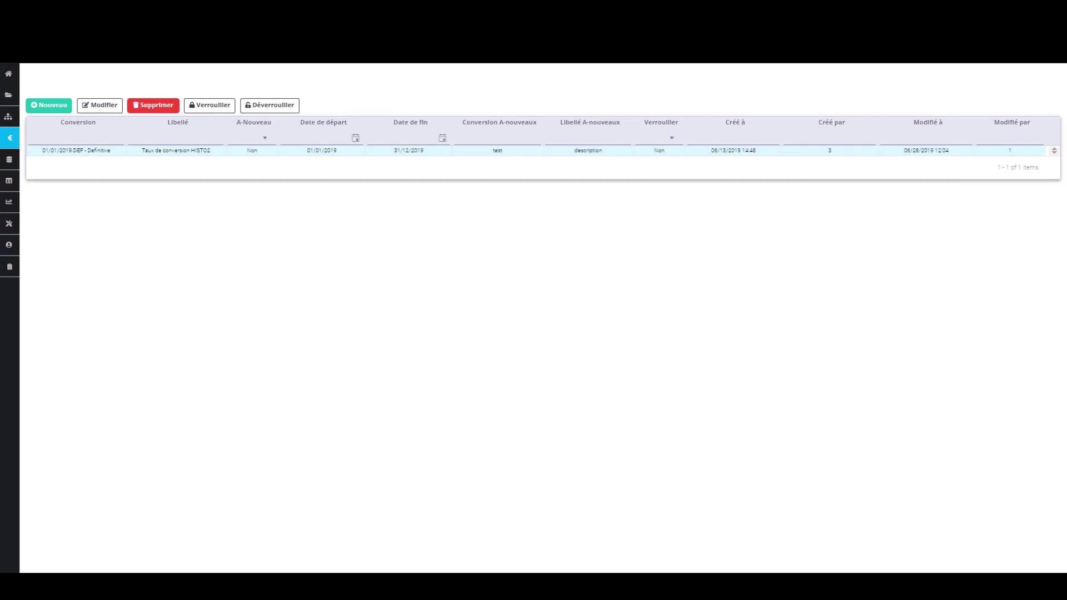
Start a new conversion rate table dated 06/07/2019 with version DEF - Definitive.
left_click(49, 107)
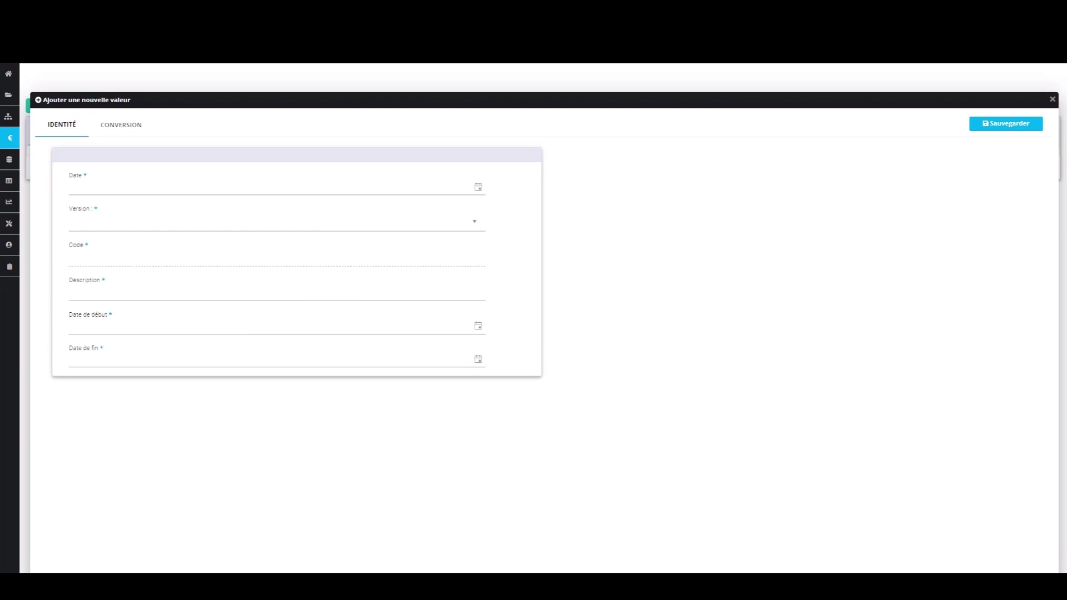
left_click(481, 192)
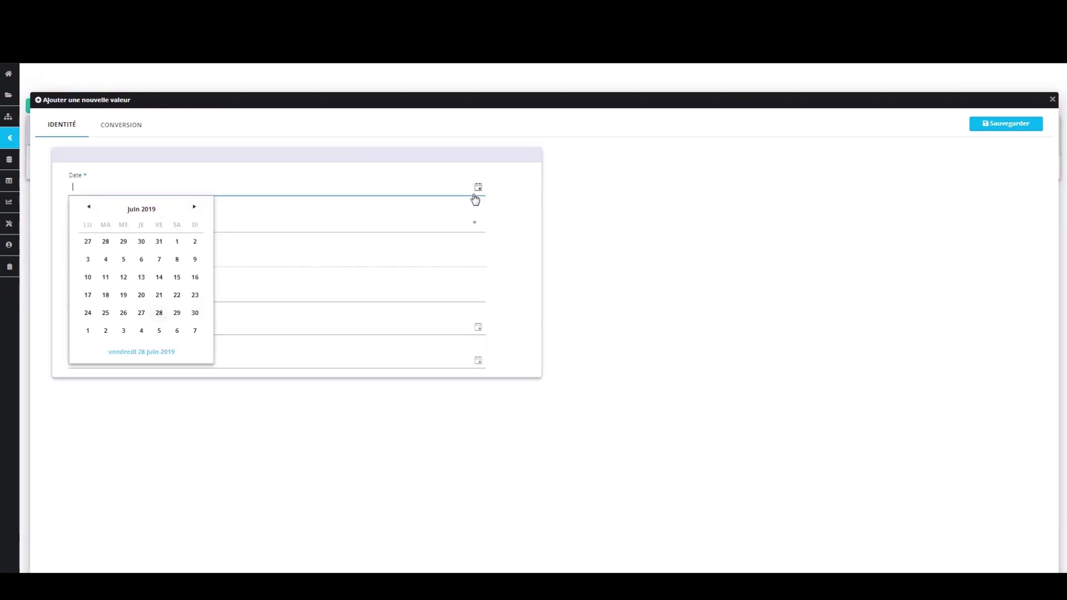
left_click(195, 207)
left_click(175, 243)
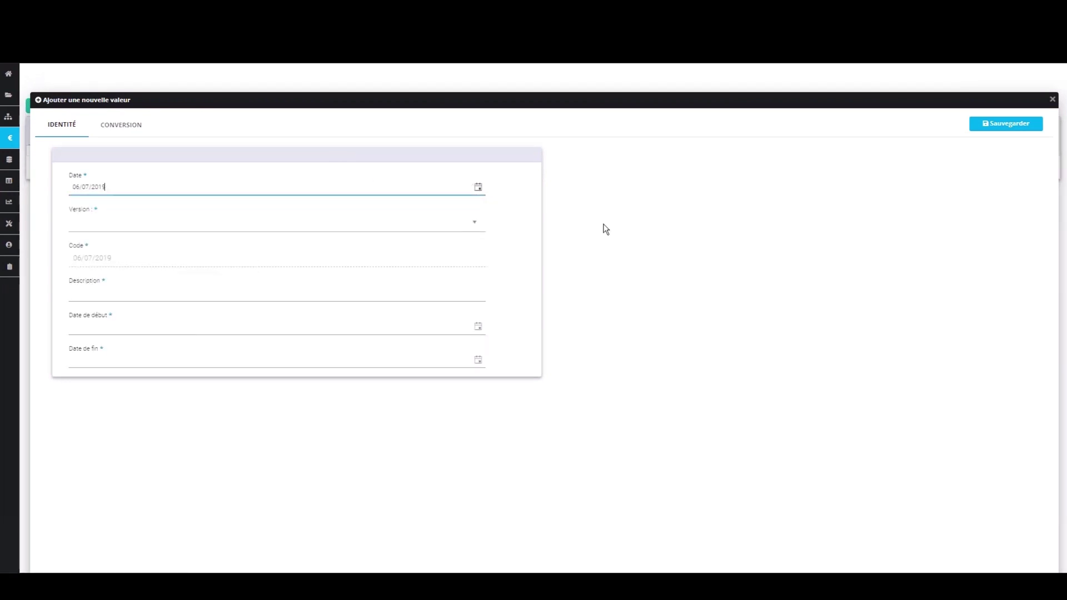
left_click(472, 225)
left_click(145, 256)
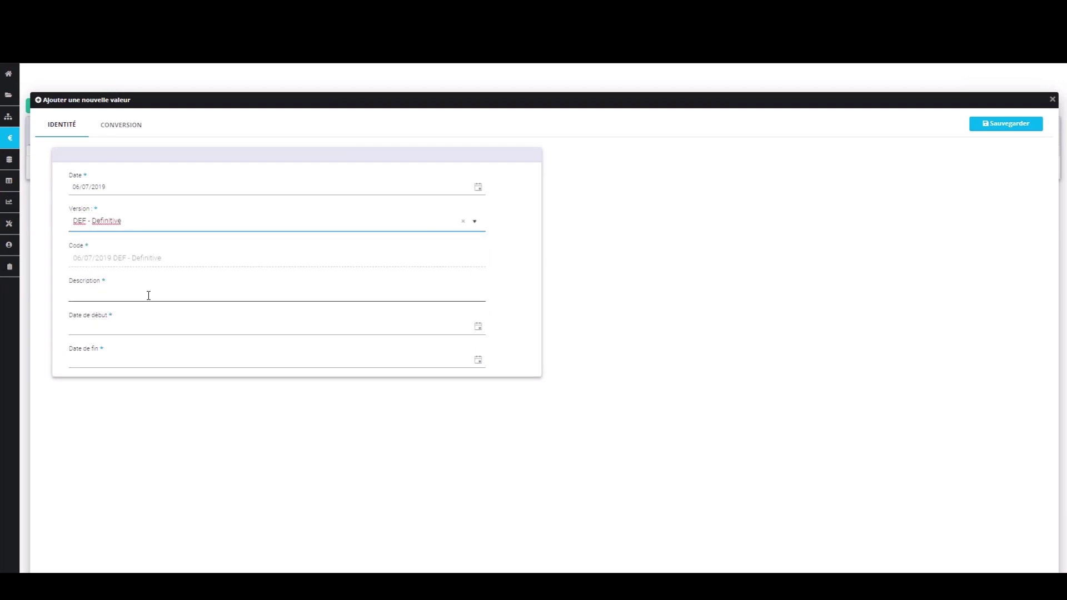
Describe the rate table as "Taux conversion 2019 histo" for 01/02/2019 to 31/05/2019 and display its conversion rates.
left_click(149, 295)
type("Taux conversion 2019 histo")
left_click(478, 325)
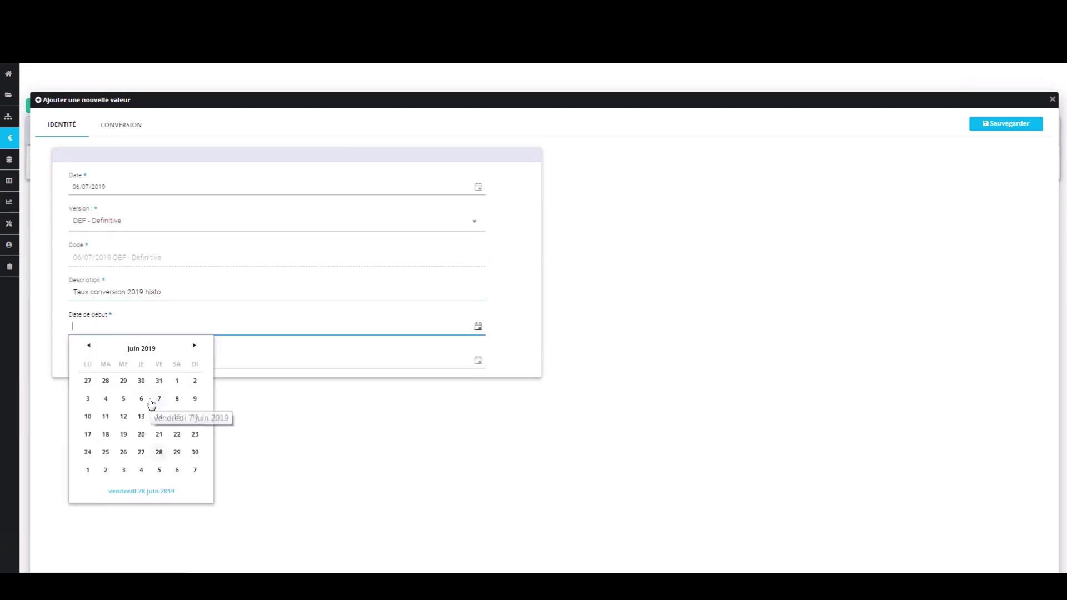
left_click(112, 354)
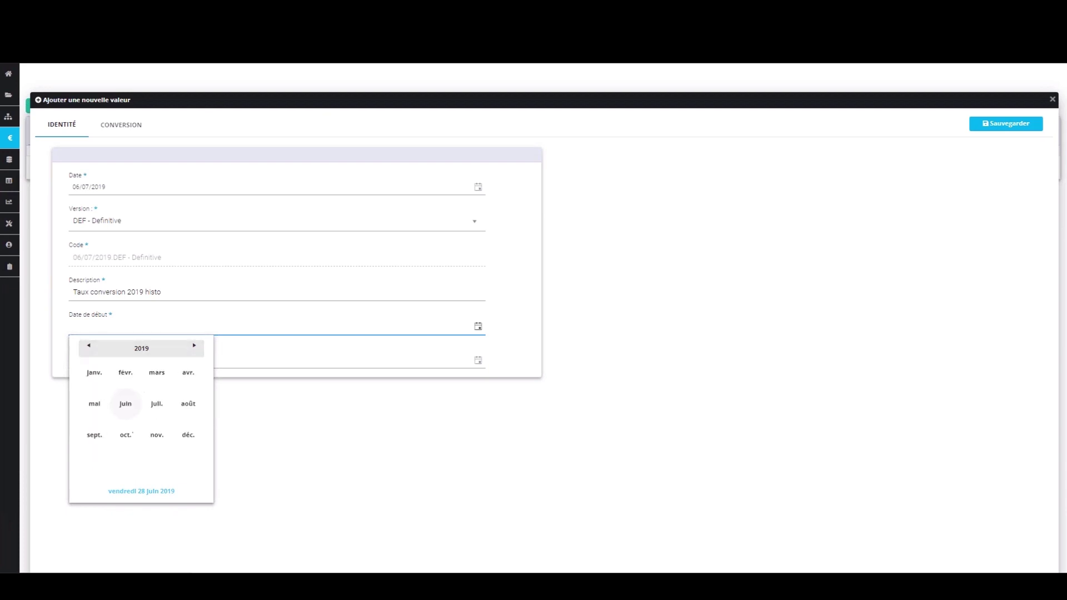
left_click(125, 373)
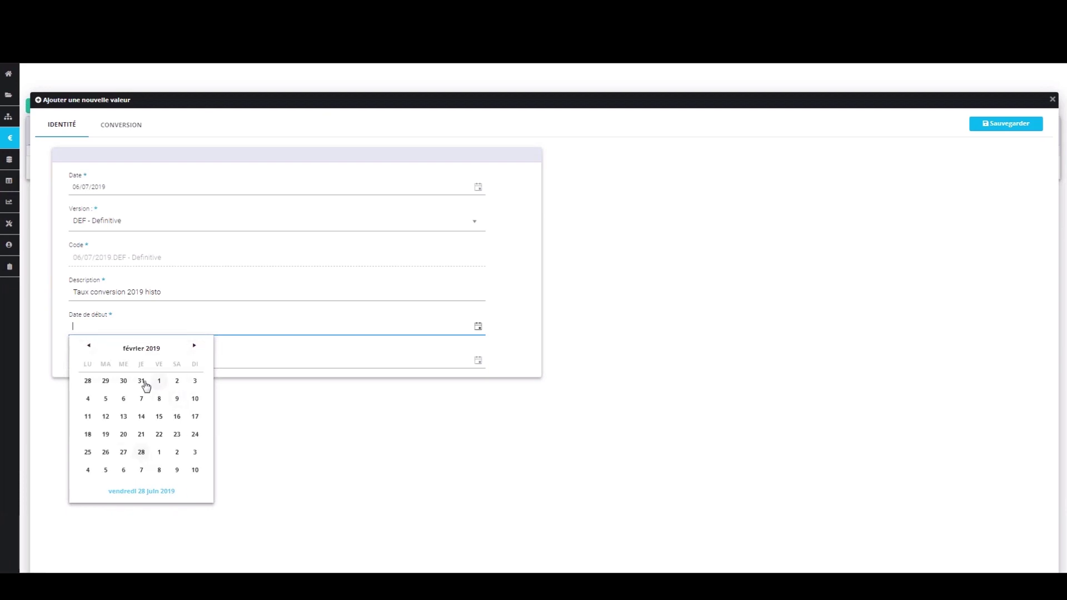
left_click(159, 381)
left_click(167, 359)
type("31/05/2019")
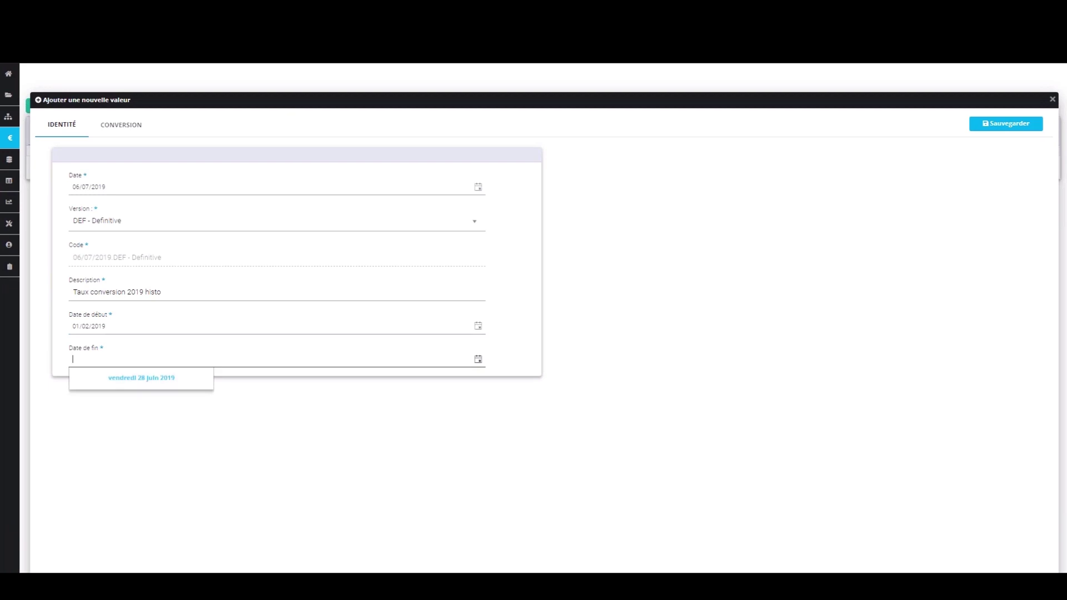
left_click(126, 133)
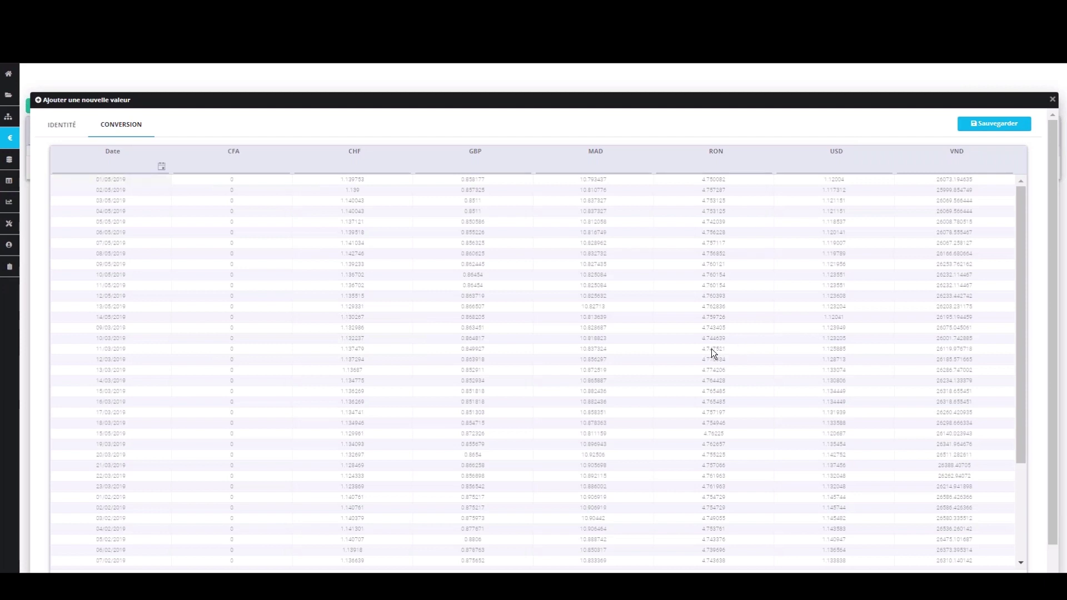
Start a new consolidation without A-Nouveau and set its departure date to 01/01/2019.
mouse_move(25, 167)
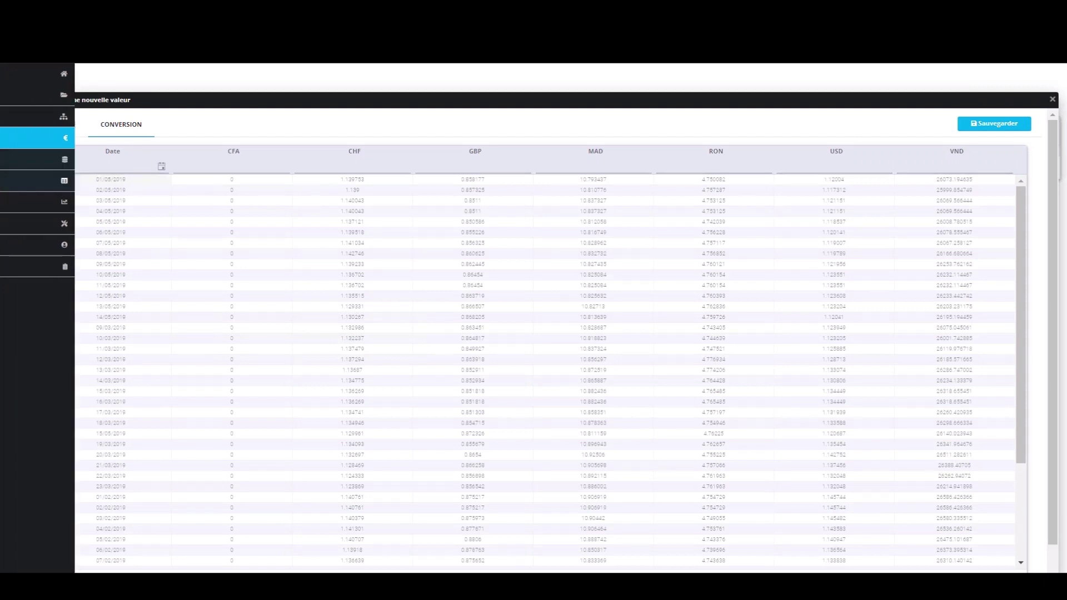
left_click(25, 166)
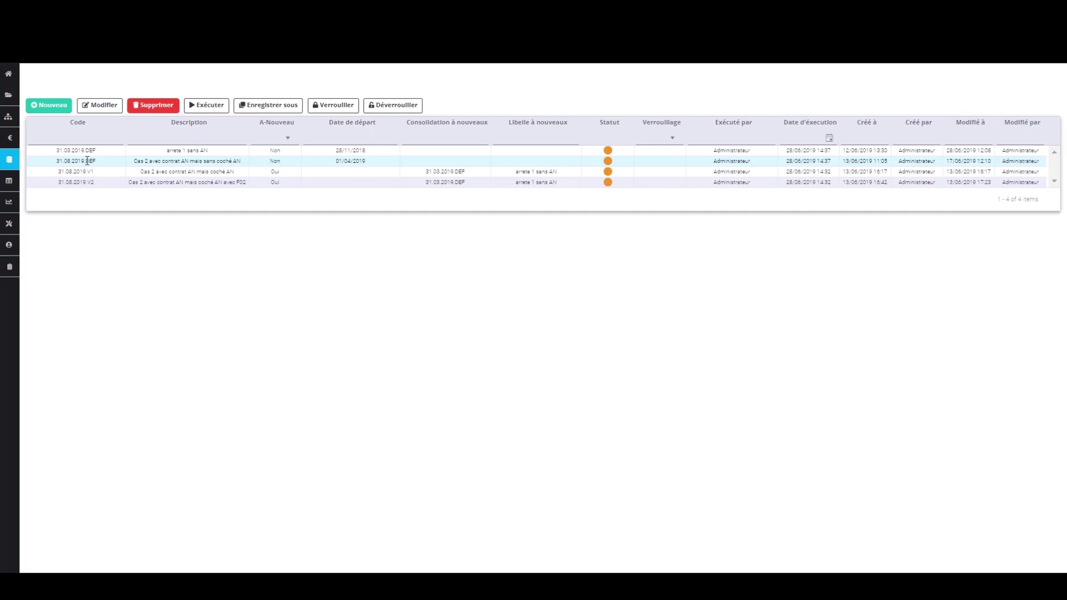
left_click(62, 108)
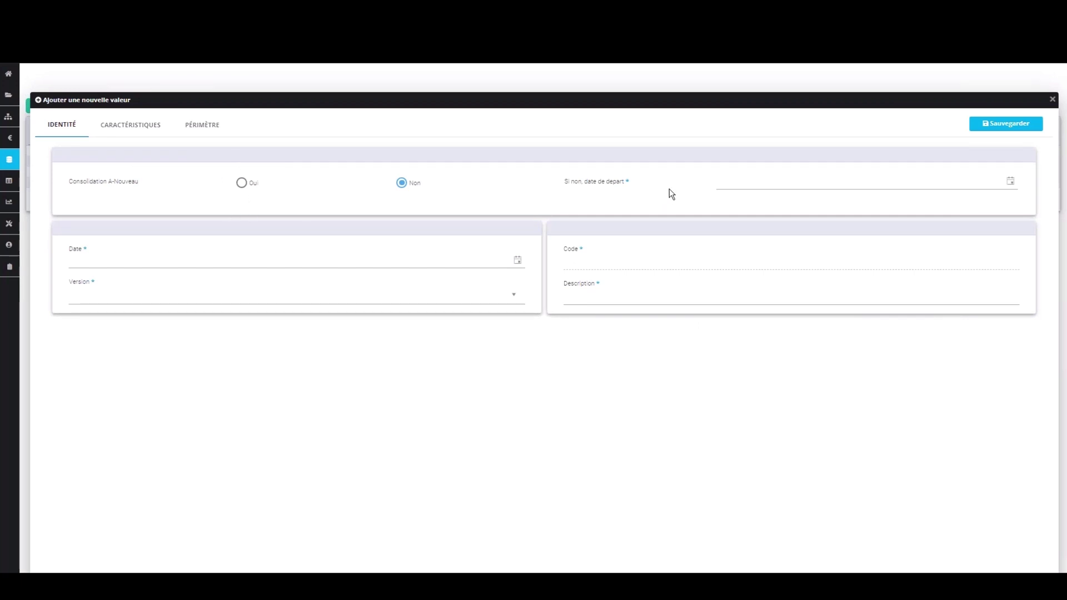
left_click(1009, 185)
left_click(738, 208)
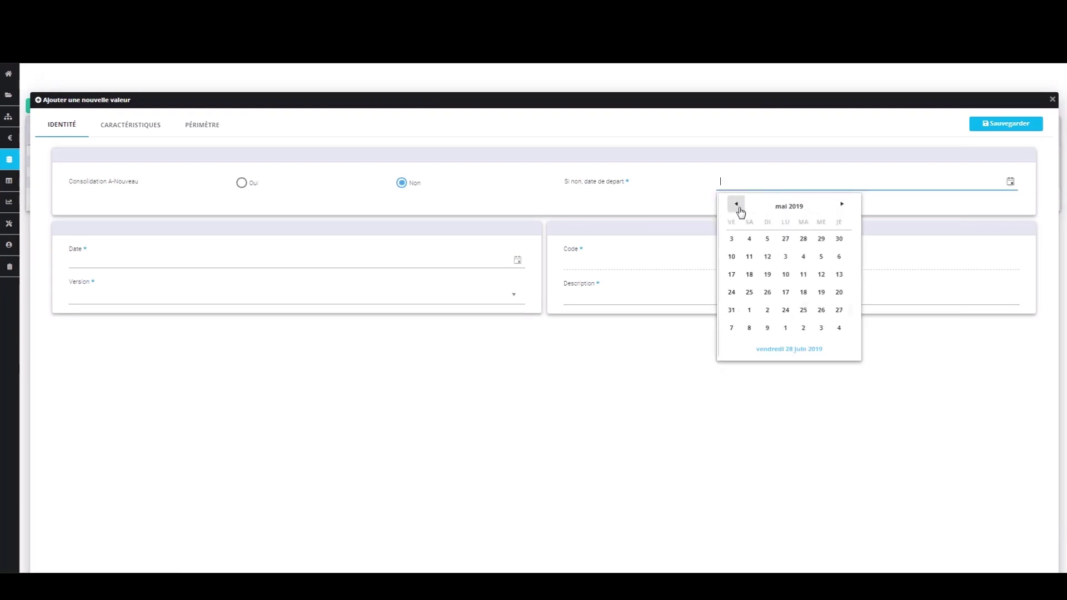
left_click(778, 209)
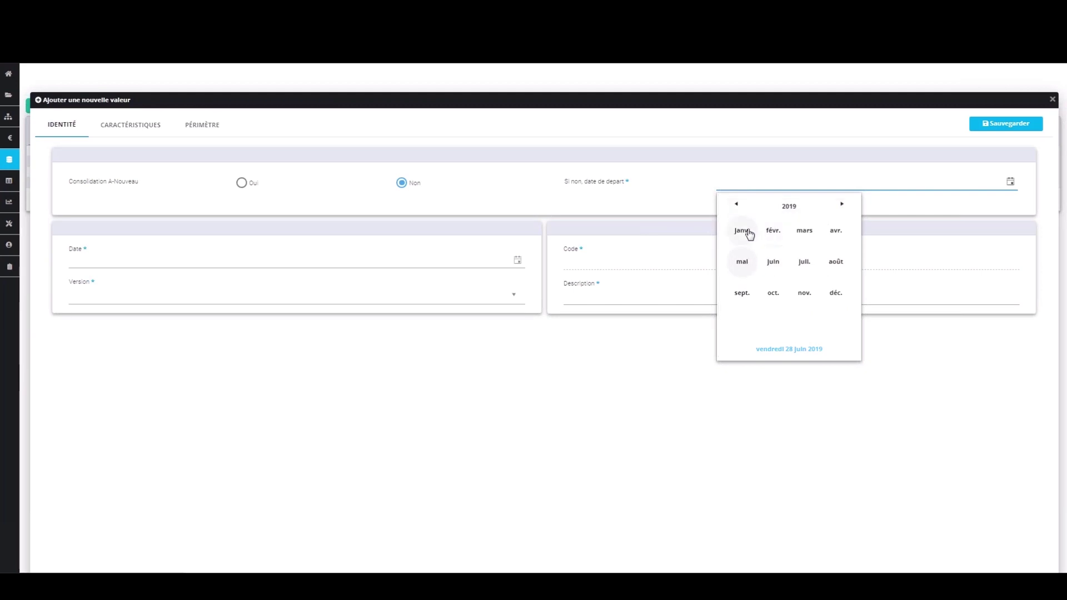
left_click(747, 233)
left_click(754, 240)
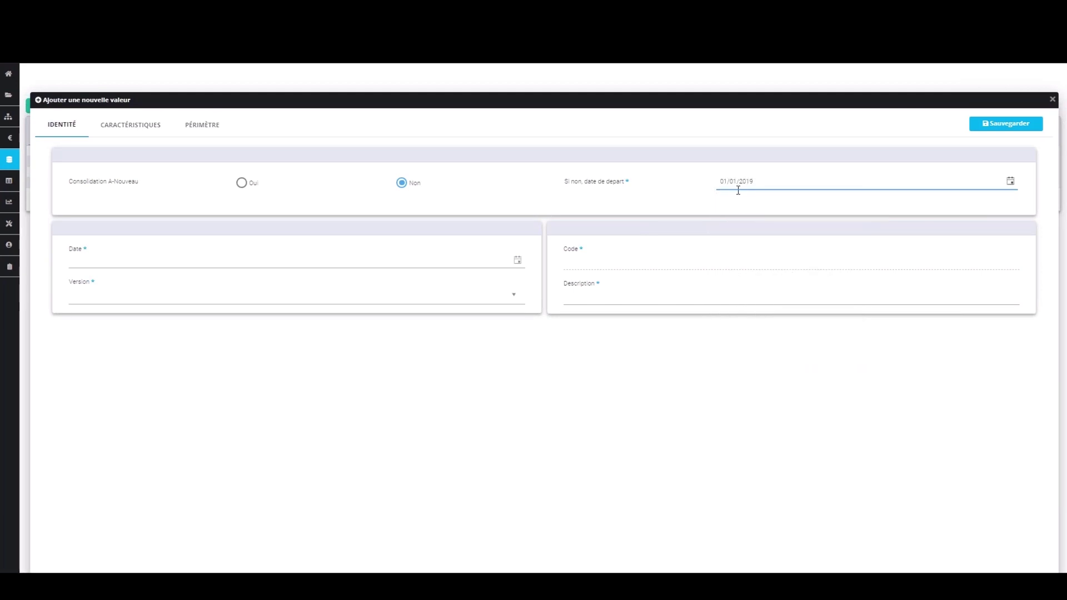
Set the consolidation's date to 31.05.2019, its version to DEF - Definitive and its description to "arrêté 2019 Mai".
left_click(519, 265)
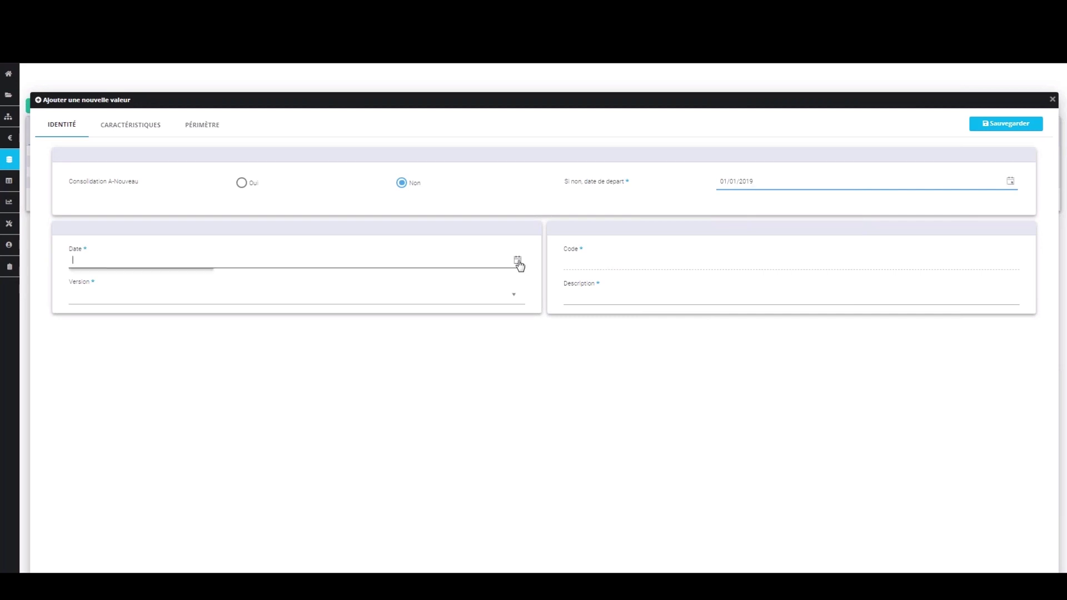
left_click(90, 283)
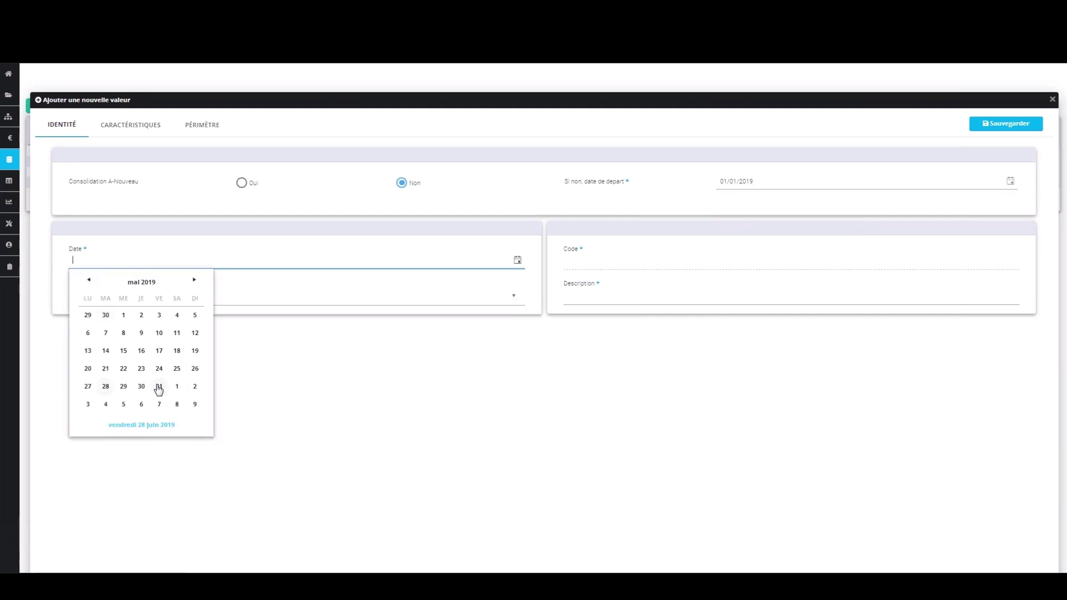
left_click(159, 386)
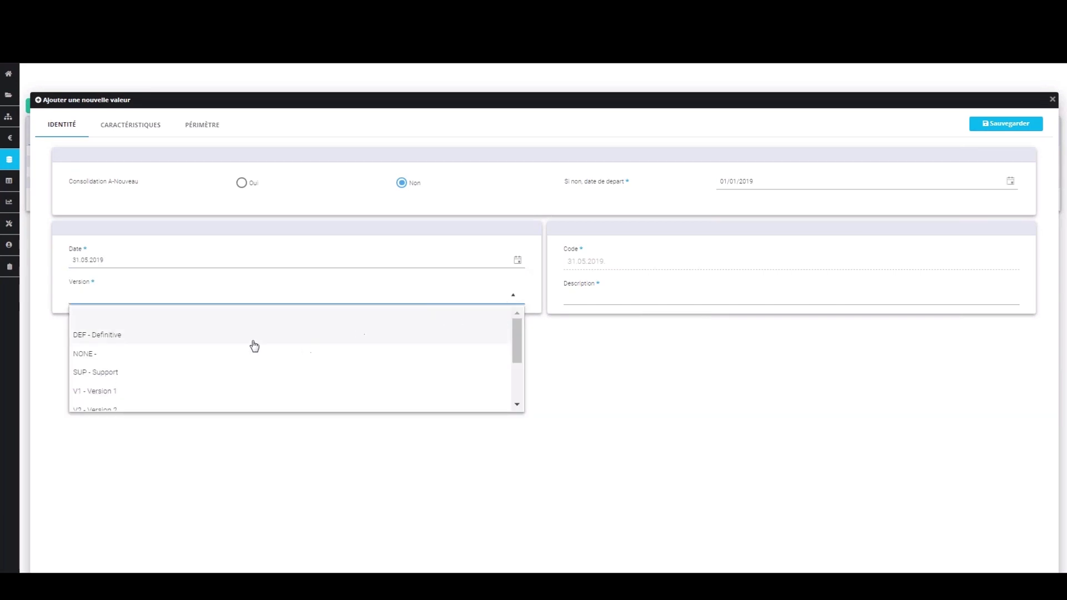
left_click(112, 336)
key("Tab")
type("a")
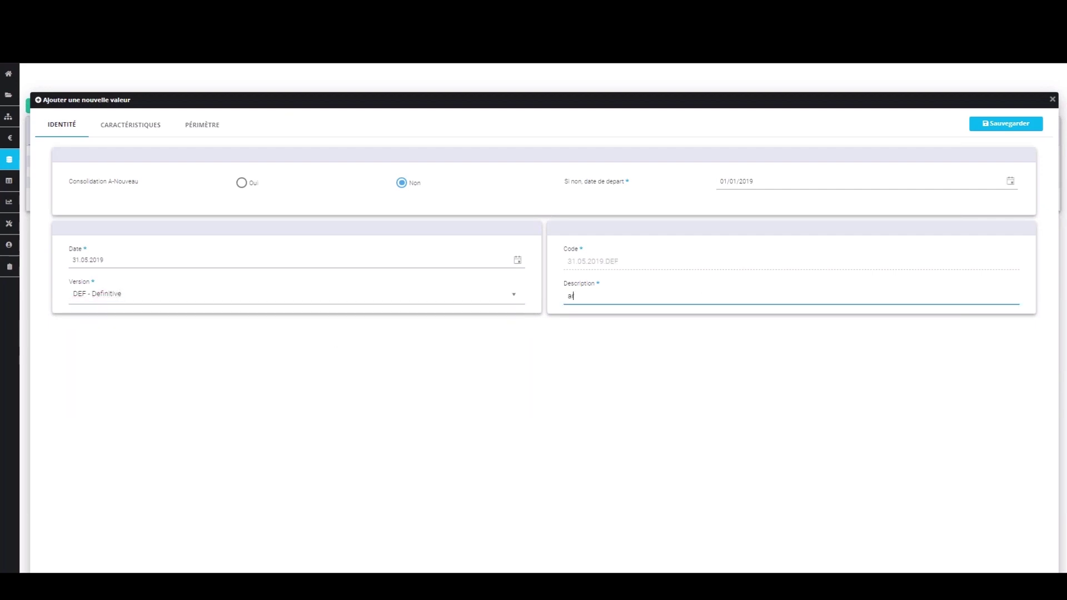
type("rrêté 2019 Mai")
Set the currency (Devise) to EUR - Euro in the consolidation's characteristics.
left_click(138, 132)
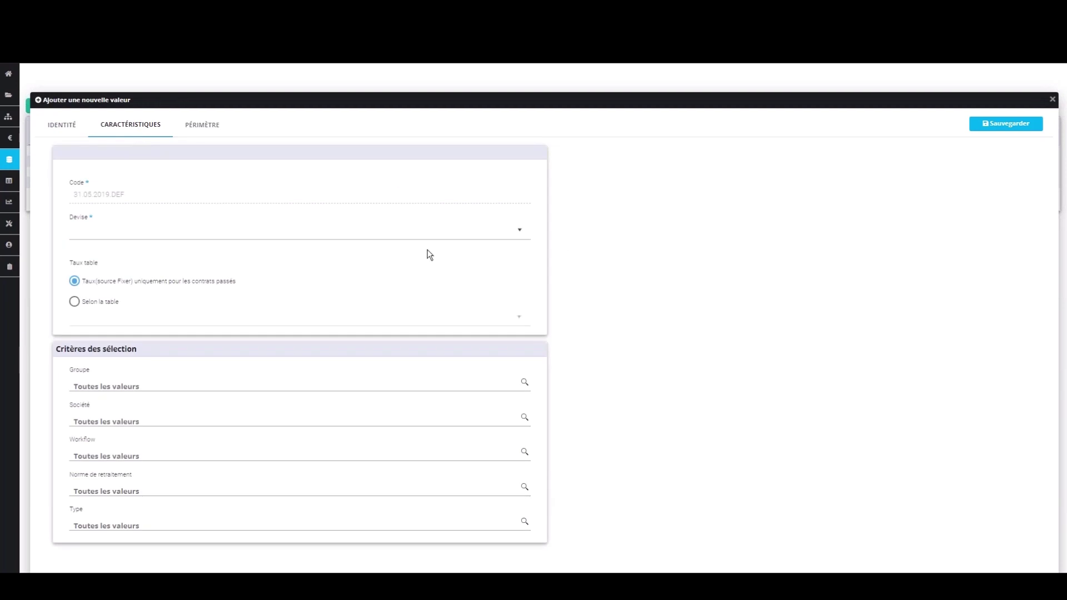
left_click(518, 238)
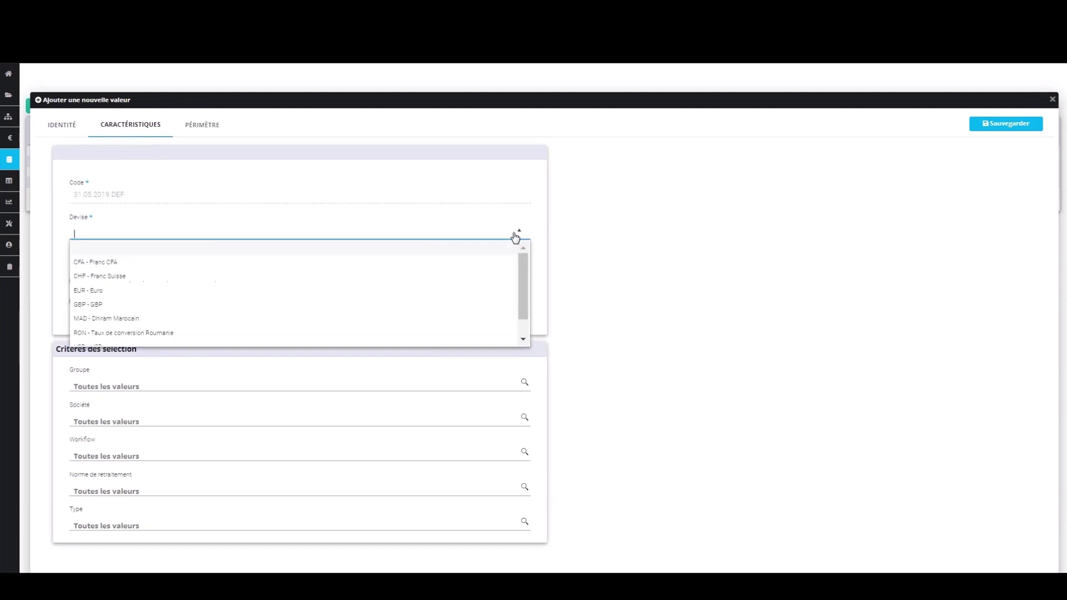
left_click(93, 290)
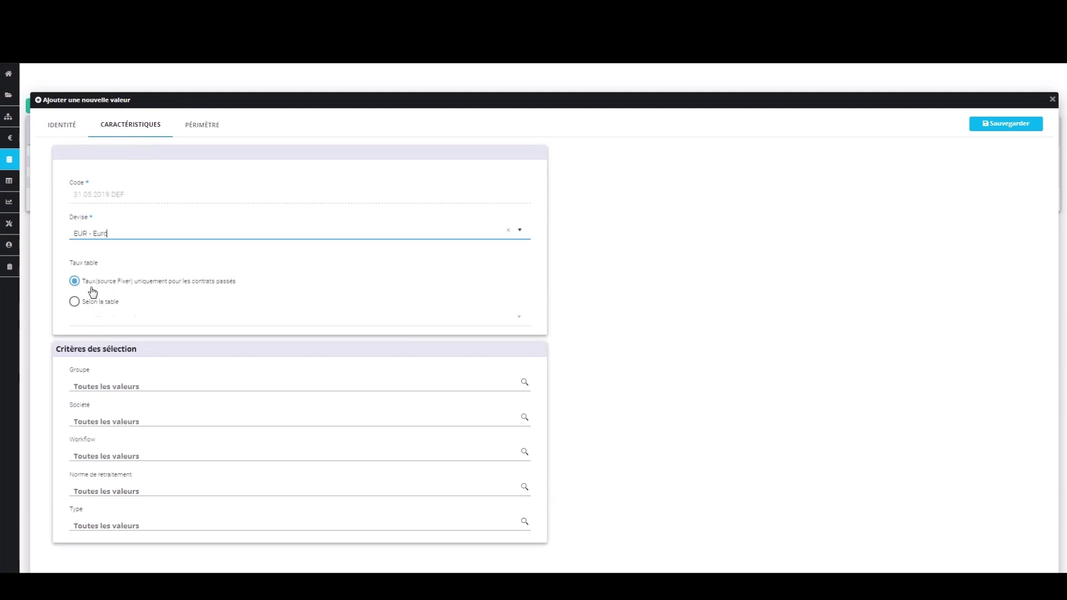
Set the Société criterion to all companies and Workflow to NONE and W1 to W9, then save and select the consolidation.
left_click(524, 417)
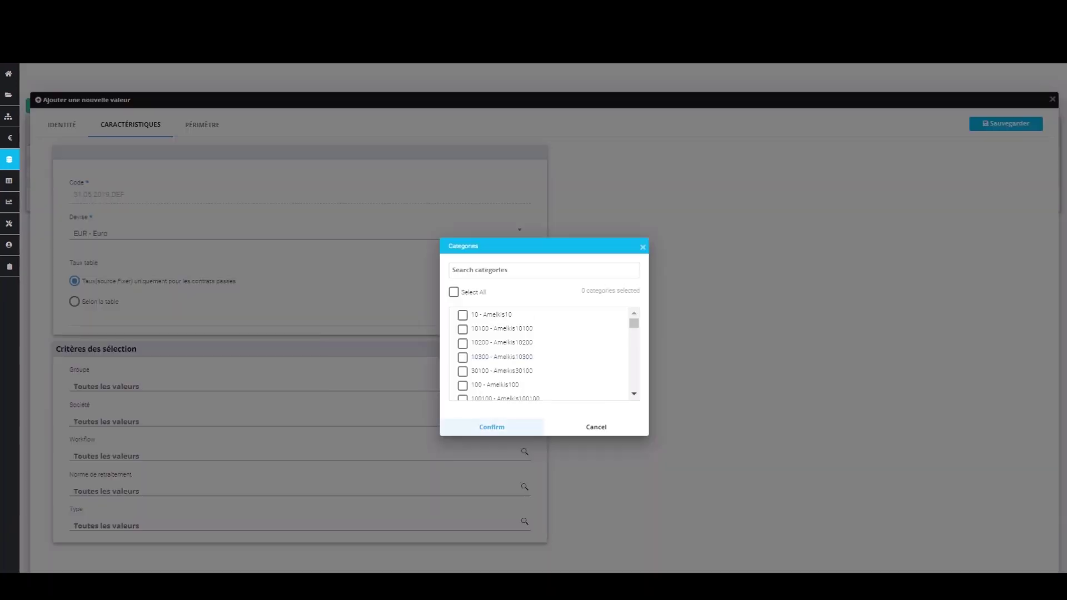
left_click(462, 329)
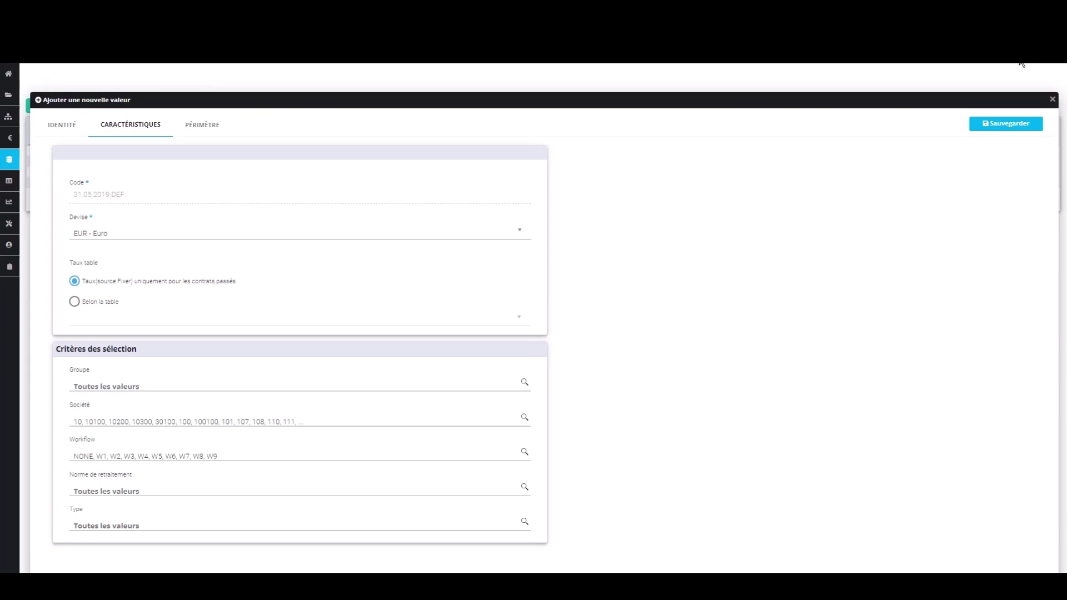
left_click(1003, 123)
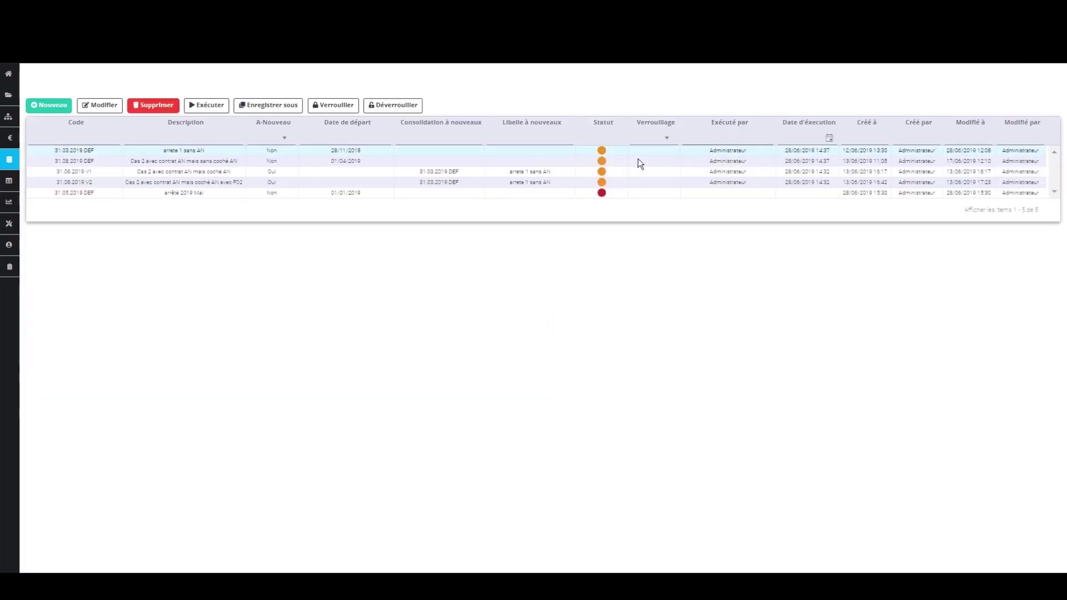
left_click(614, 194)
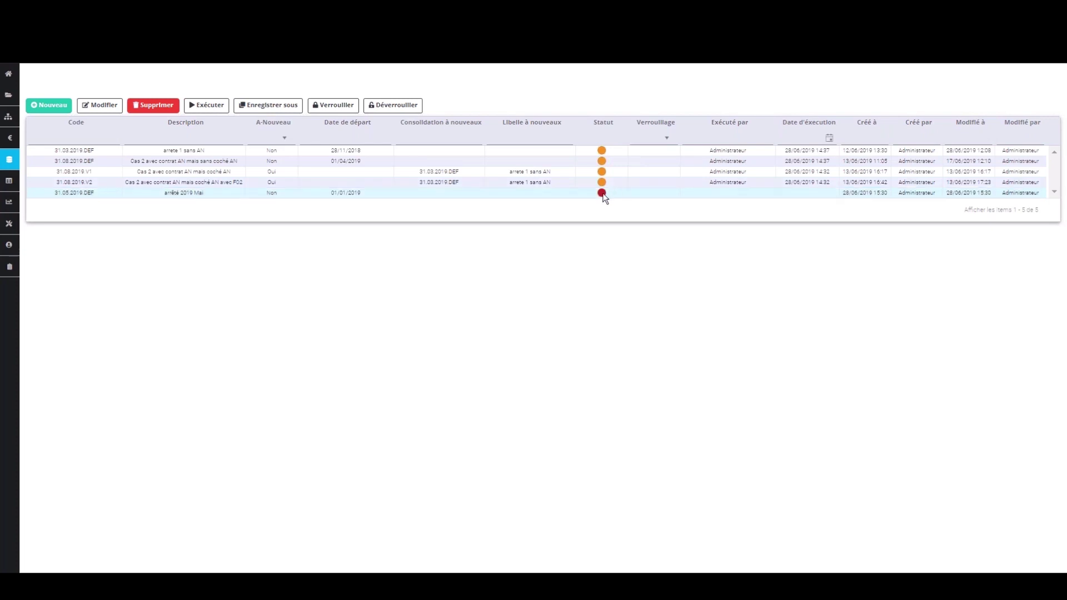
Execute the 31.03.2019.DEF consolidation "arrete 1 sans AN".
mouse_move(604, 197)
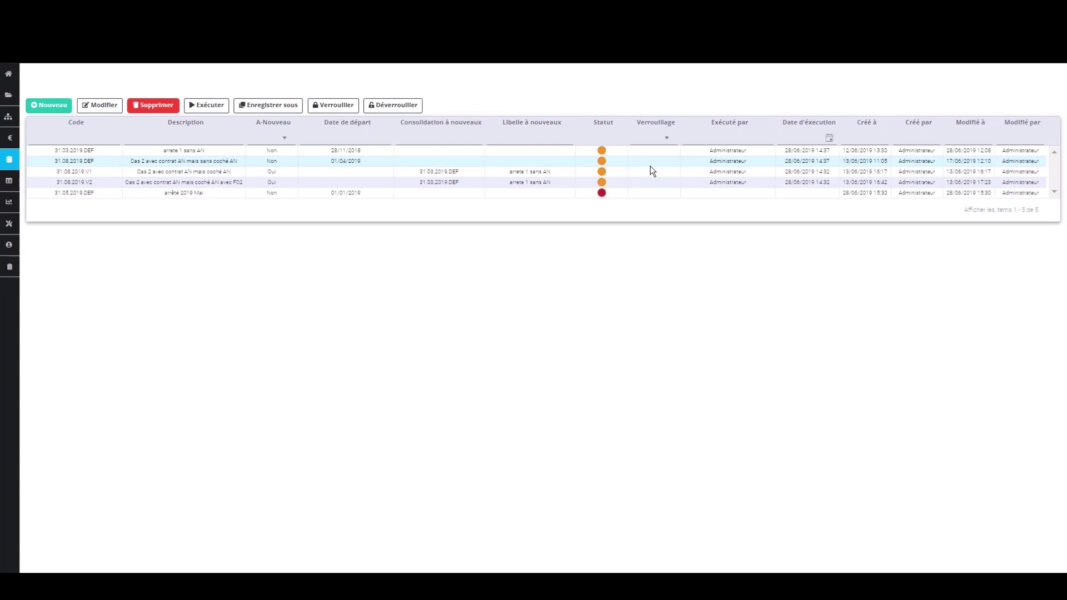
left_click(514, 151)
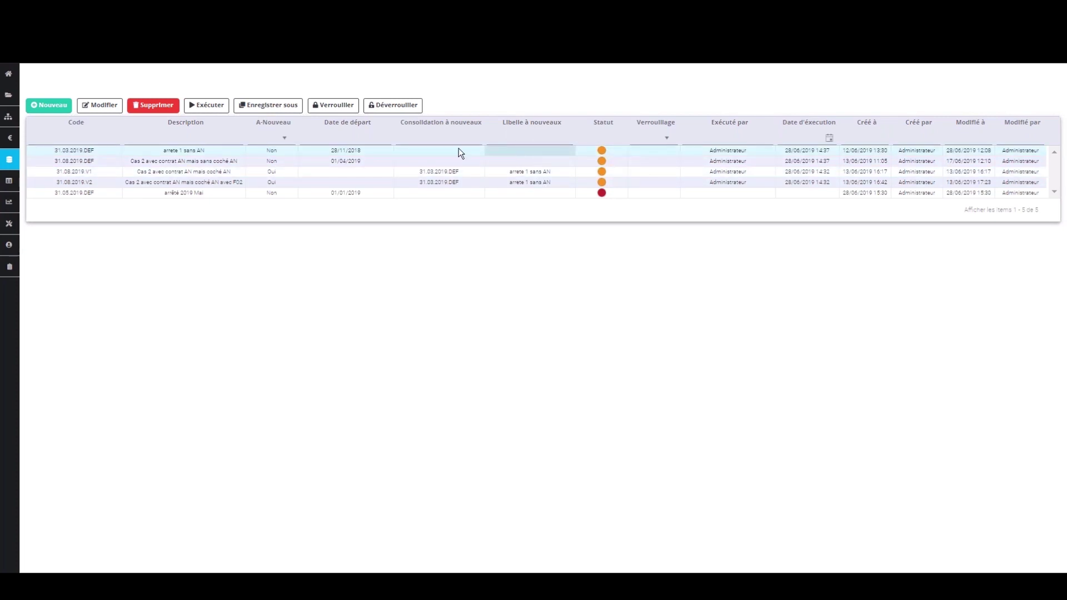
left_click(201, 107)
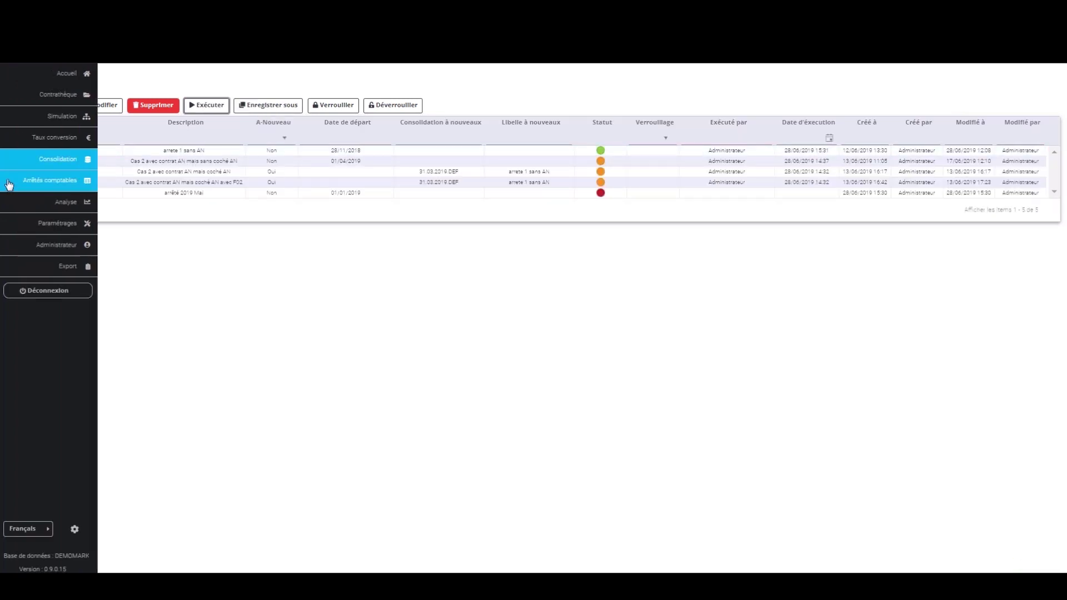
Export the Arrêtés comptables Globale report with Montant Converti for consolidation 31.03.2019.DEF, and open the Détail par contrat report.
left_click(9, 184)
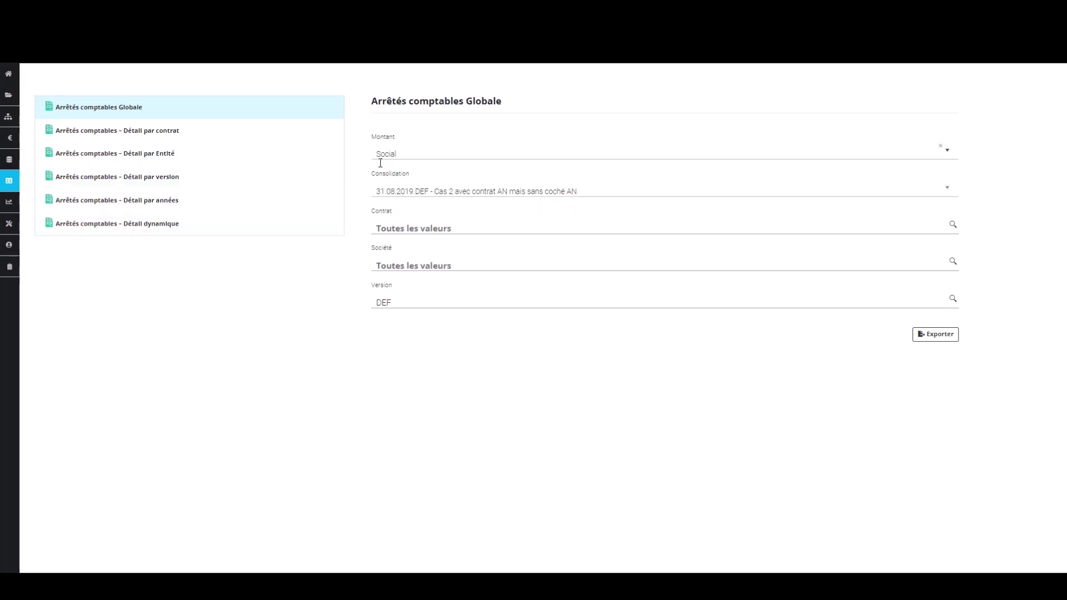
left_click(948, 152)
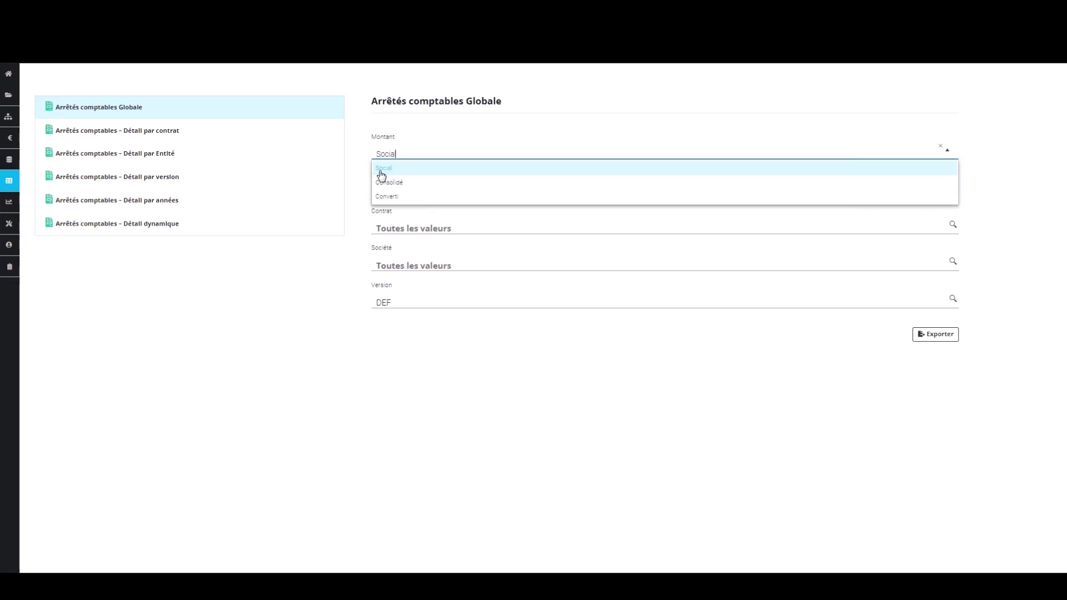
left_click(399, 197)
left_click(924, 336)
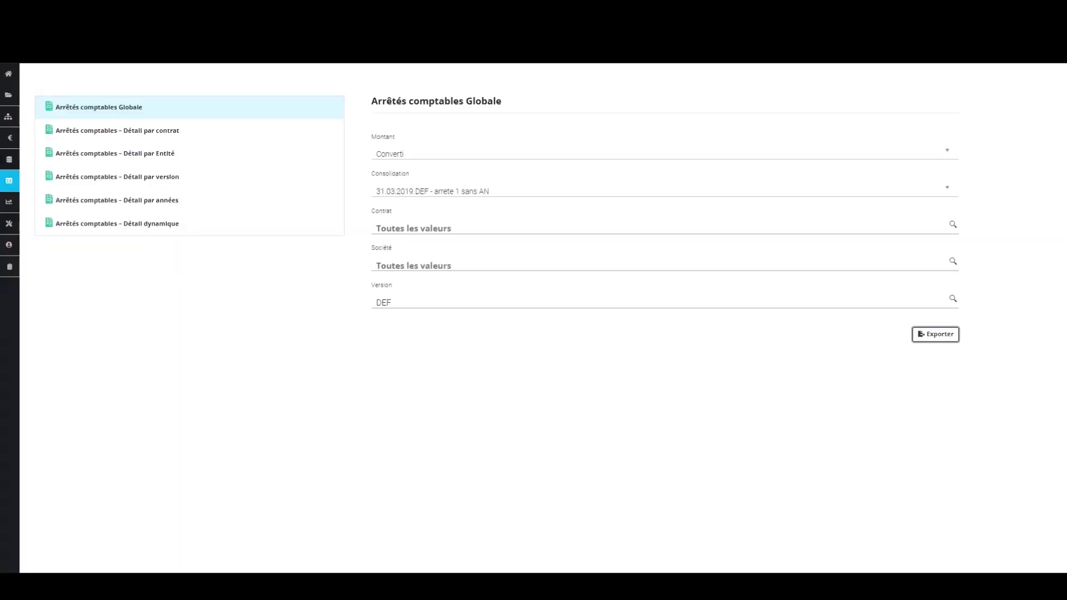
left_click(167, 133)
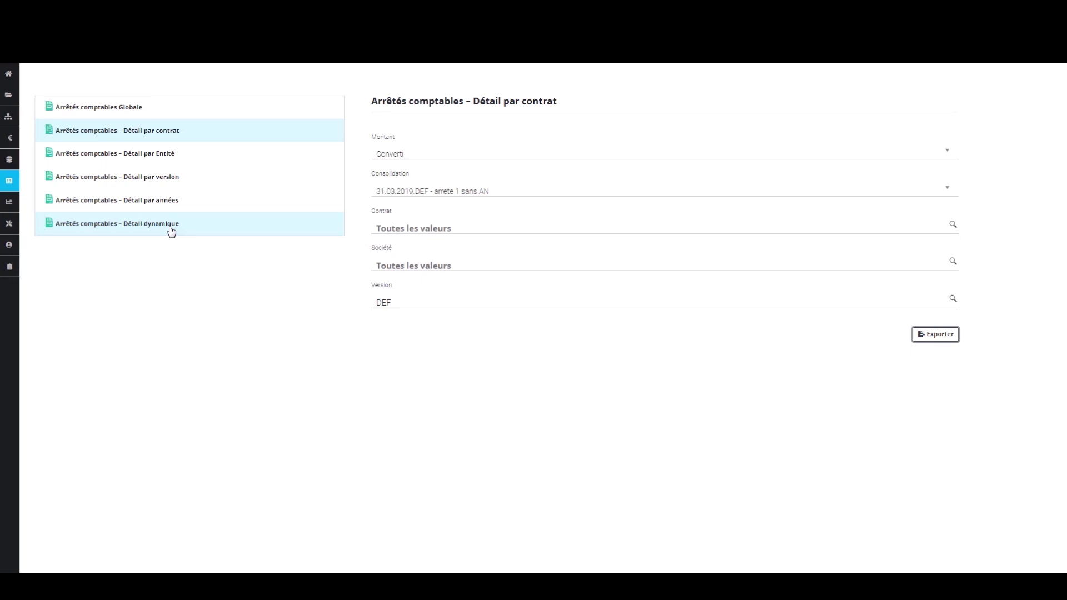
In the Analyse pivot table, add Preneur to the columns below Rubrique and expand it under A24002.
mouse_move(8, 211)
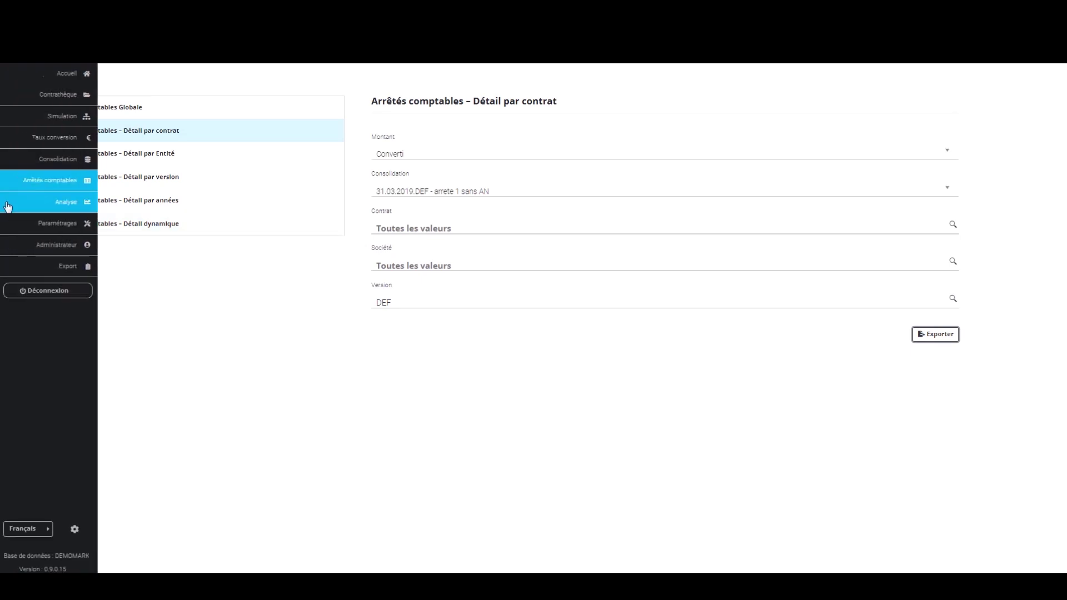
left_click(8, 207)
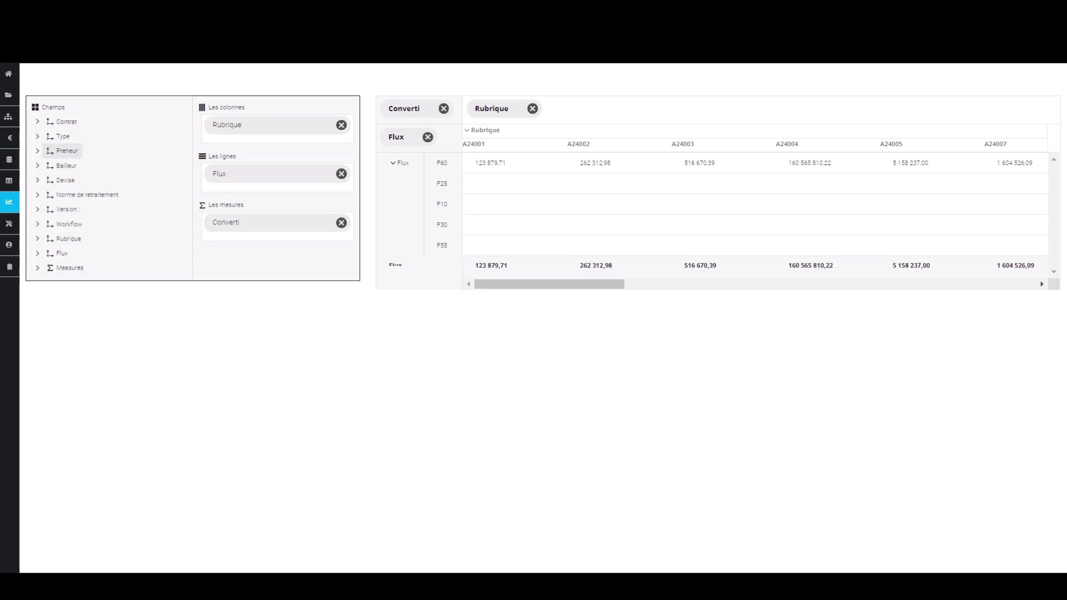
left_click_drag(65, 151, 239, 134)
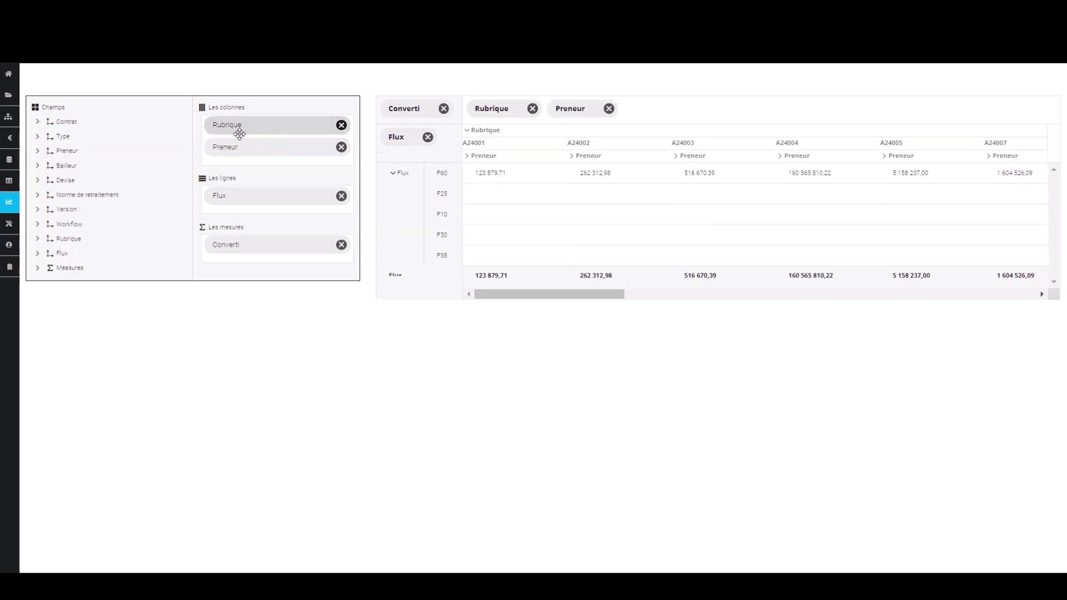
left_click(572, 156)
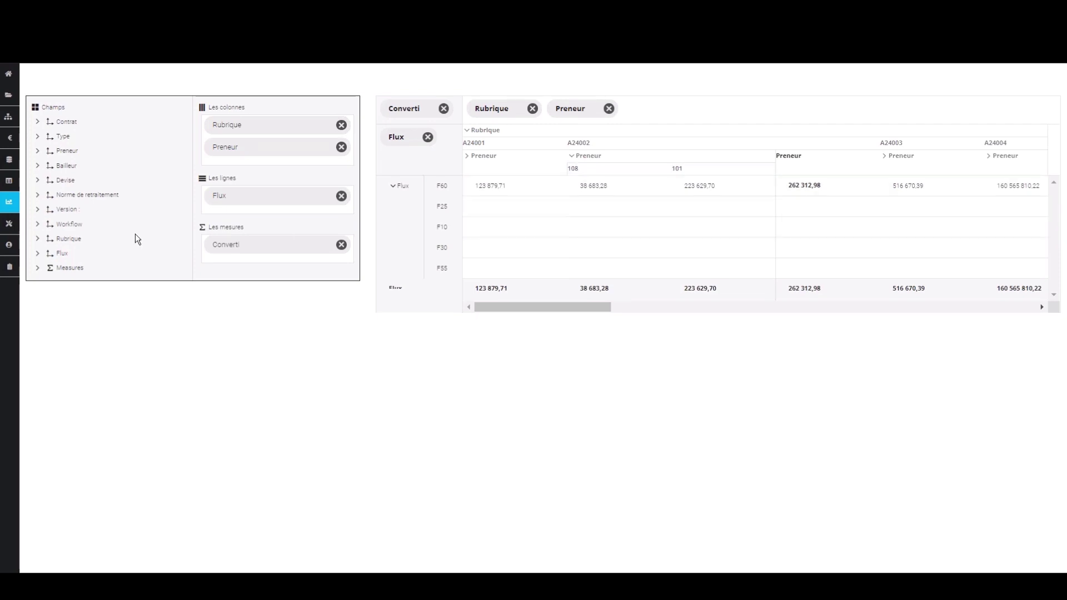
Add Bailleur to the pivot table's rows below Flux and expand it for flow F60.
left_click_drag(67, 166, 234, 214)
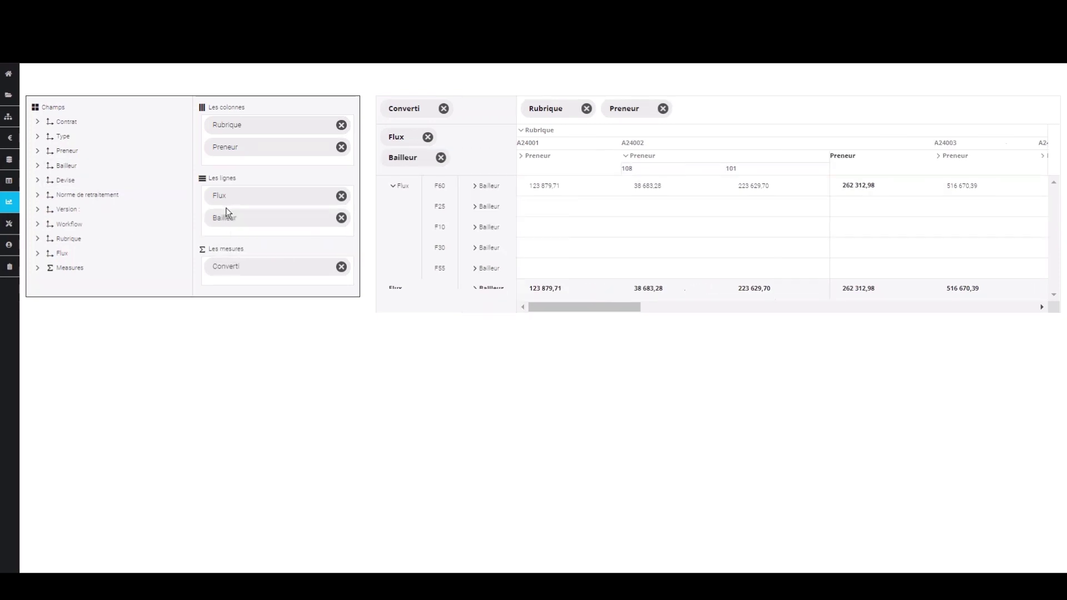
left_click(475, 186)
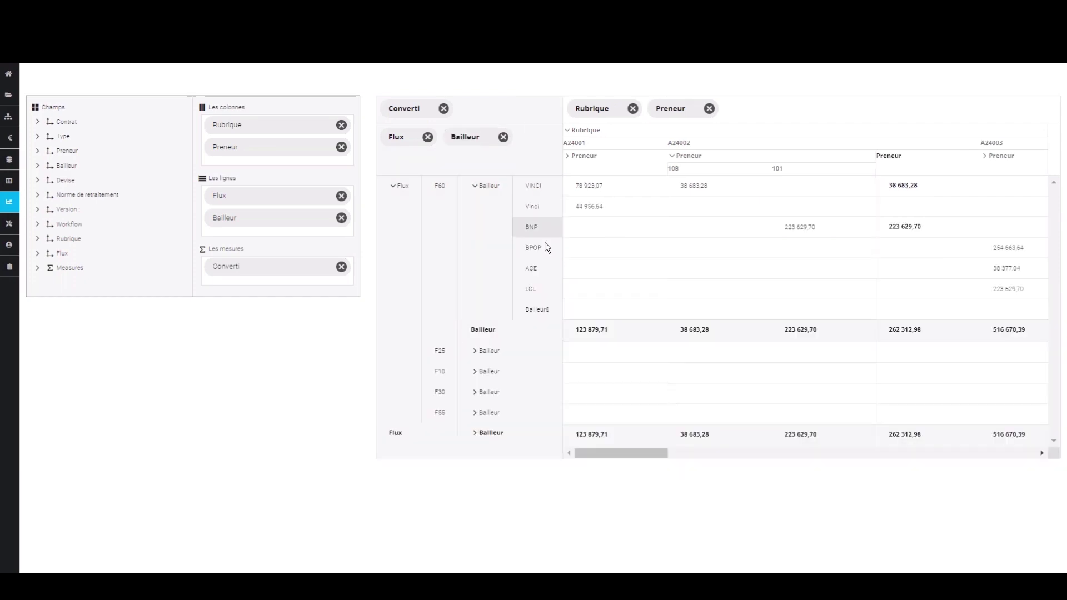
mouse_move(8, 245)
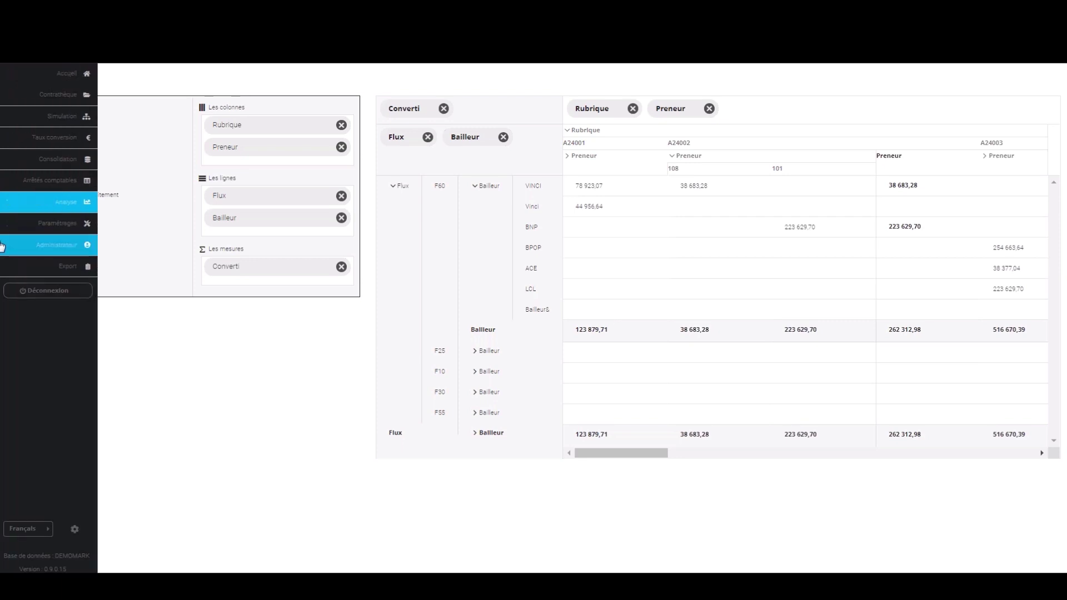